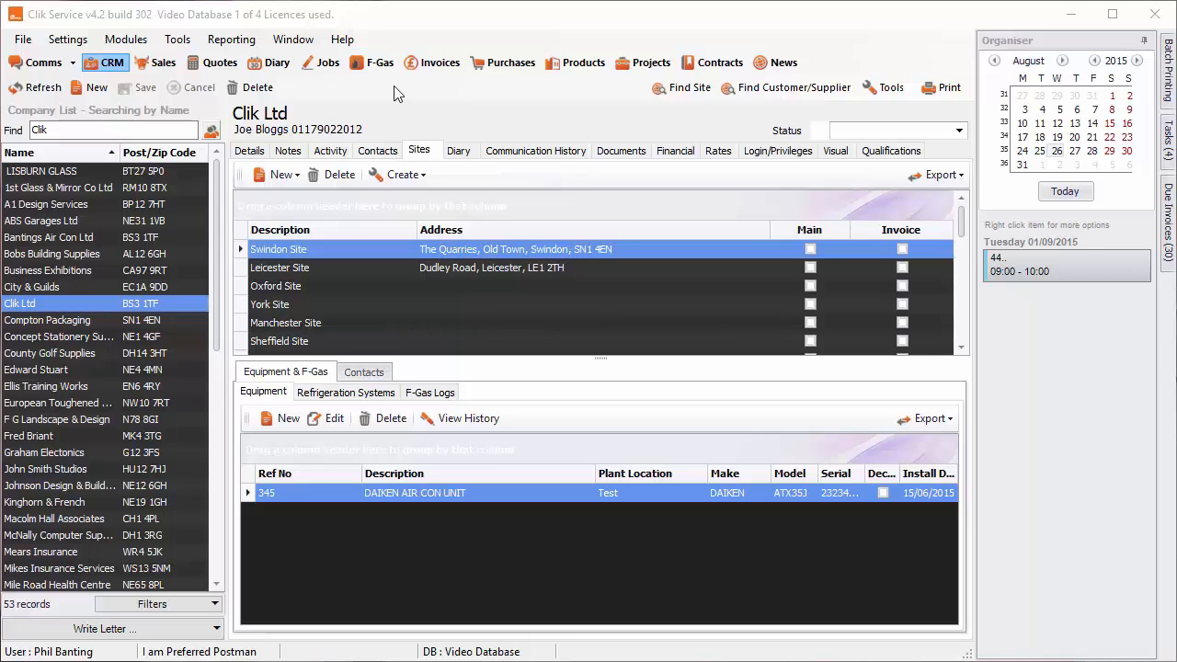
# Step: Review the F-Gas category privileges in the logged-in user's staff record, then close the staff database
pyautogui.click(81, 40)
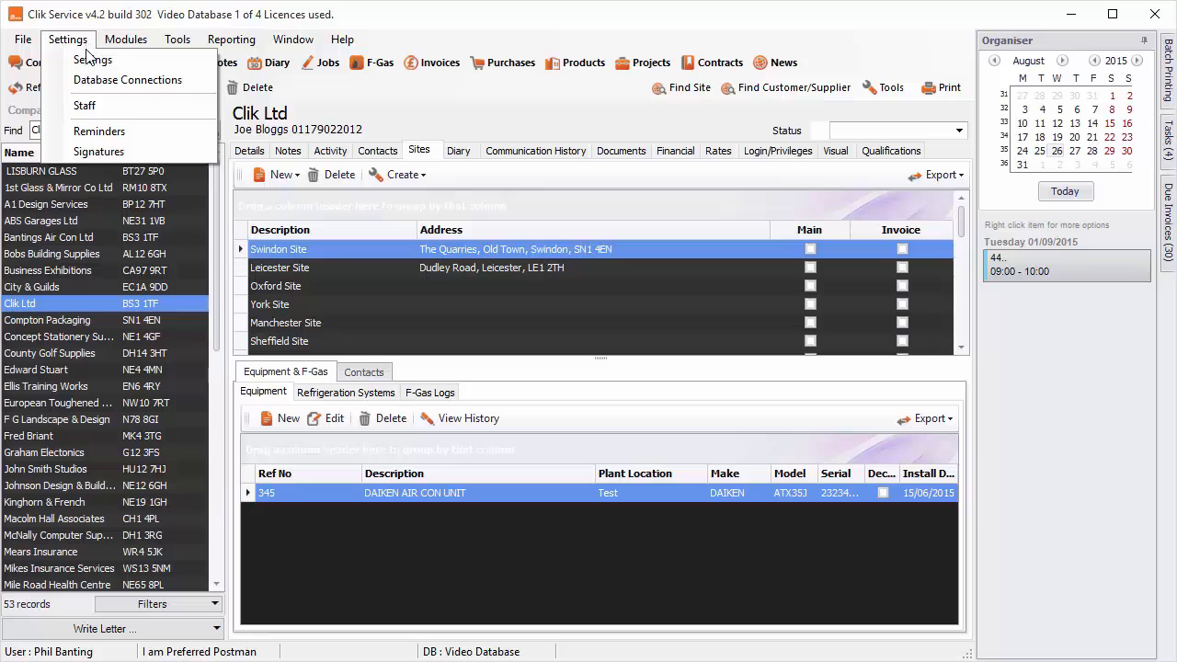
pyautogui.click(92, 105)
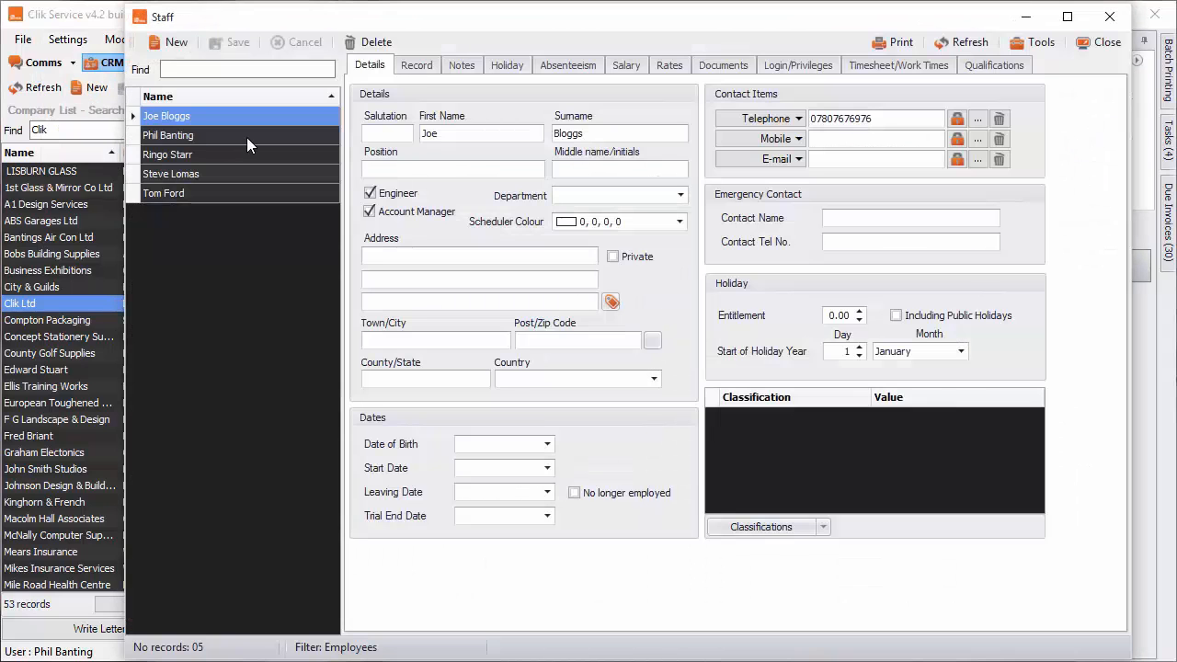
pyautogui.click(246, 138)
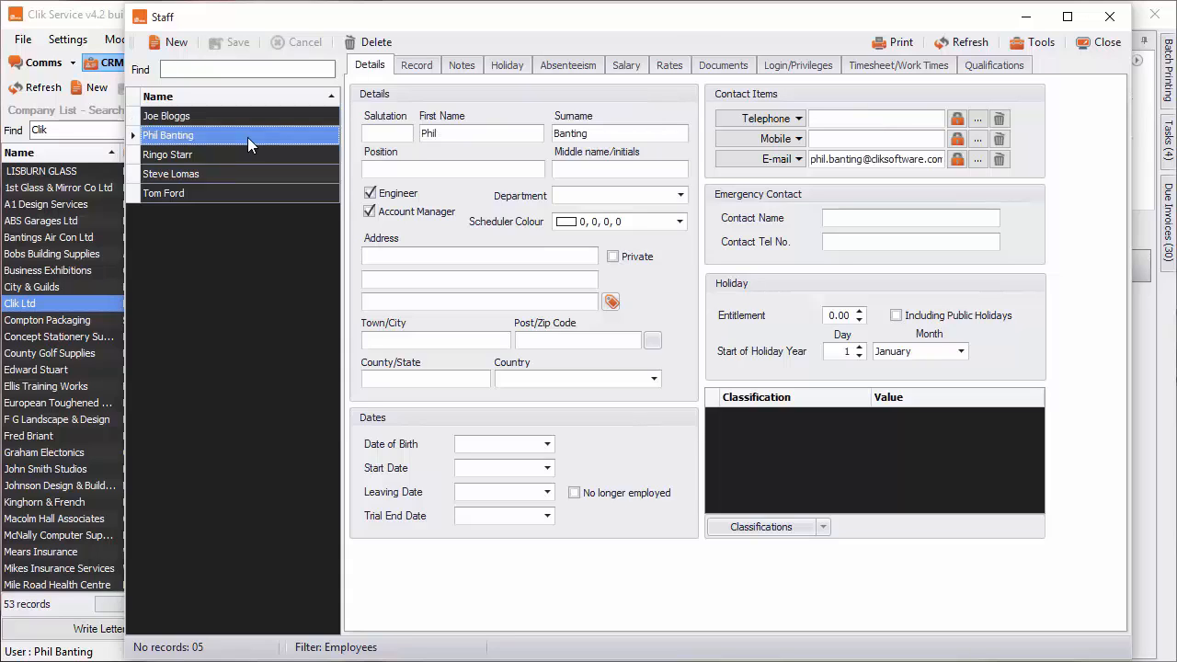
pyautogui.click(772, 66)
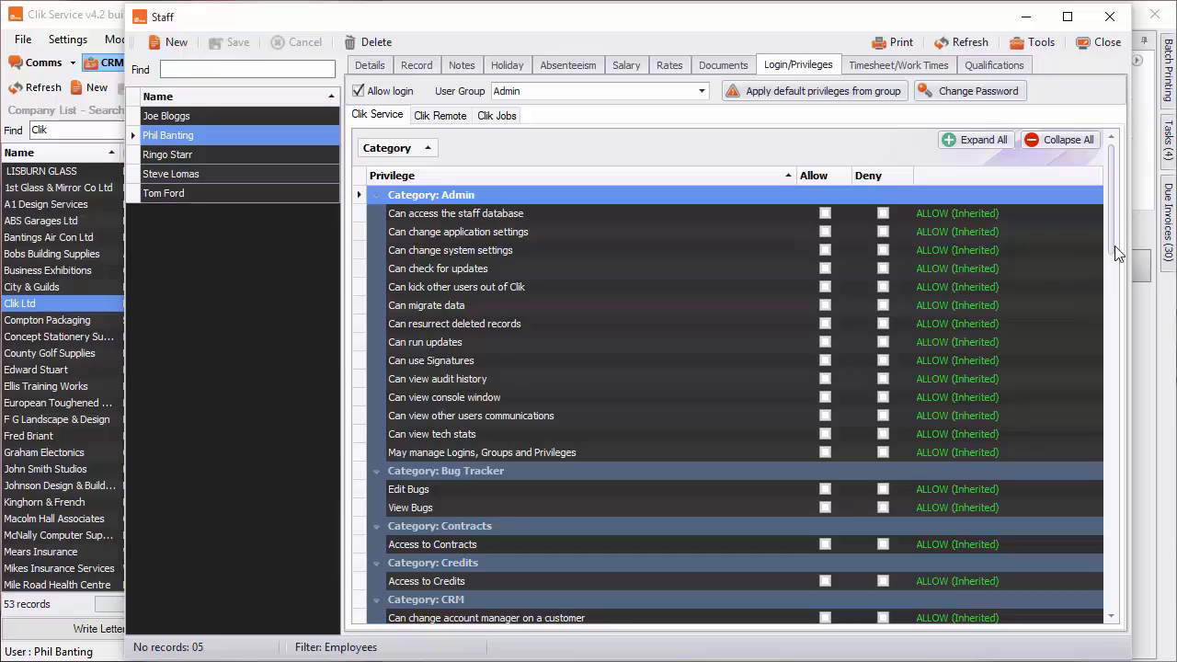
pyautogui.moveTo(1110, 250); pyautogui.dragTo(1110, 342)
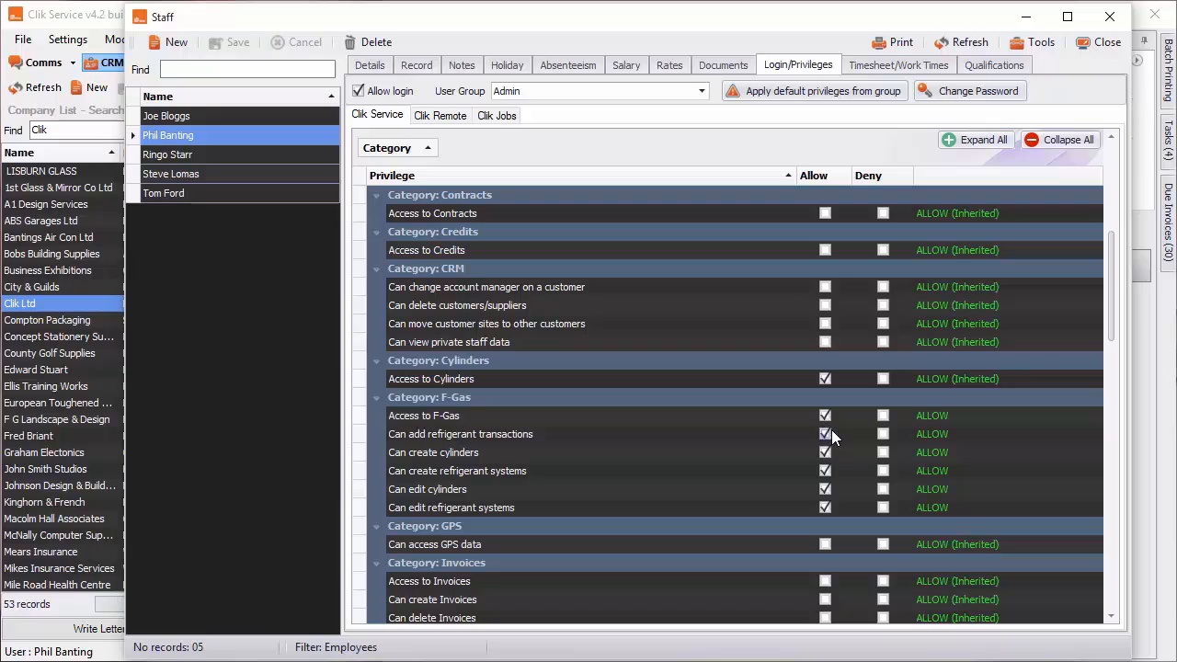
pyautogui.click(1106, 46)
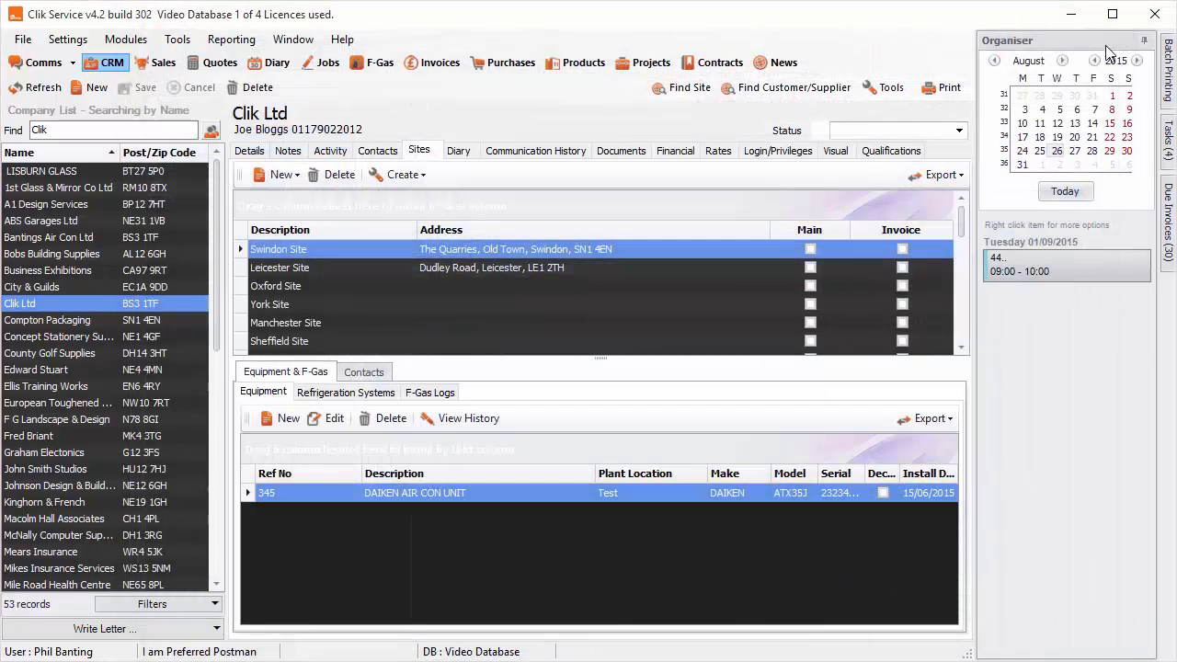
# Step: Open the F-Gas logs and check the available engineer and log type filter options
pyautogui.click(384, 70)
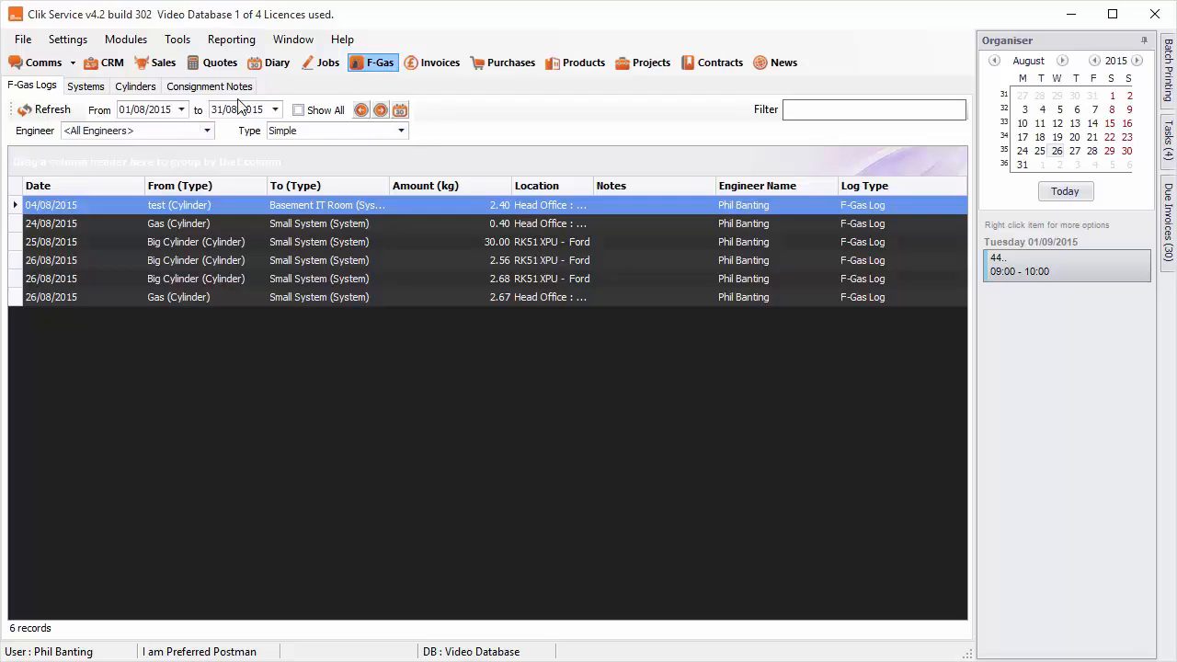
pyautogui.click(207, 130)
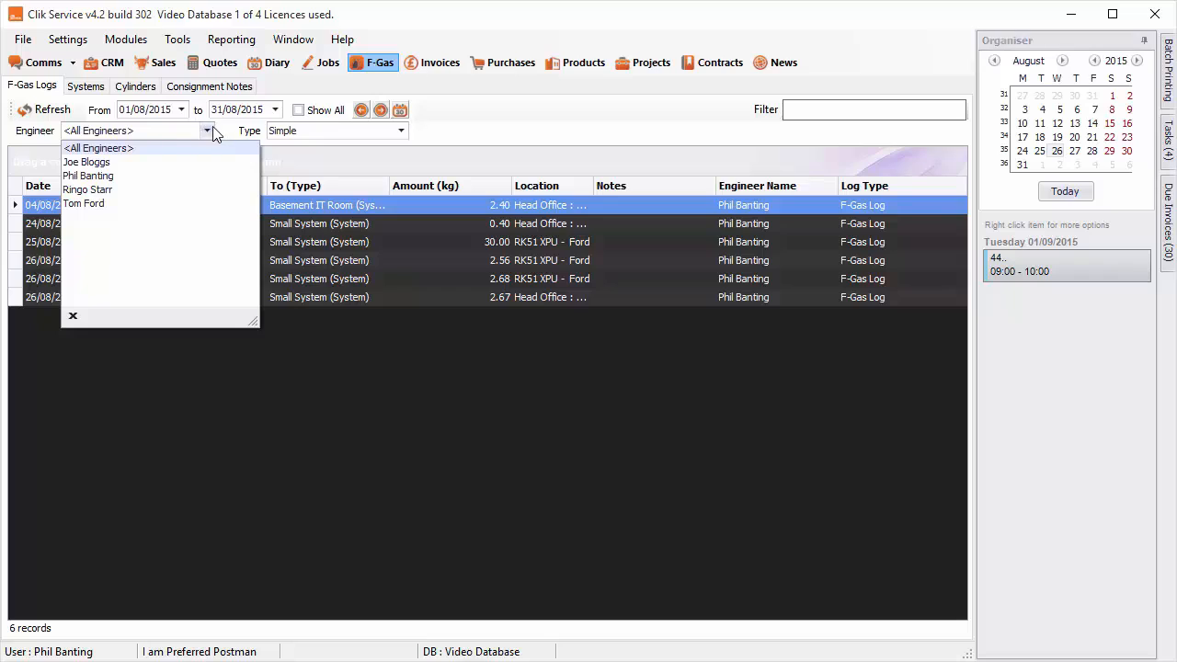
pyautogui.click(402, 131)
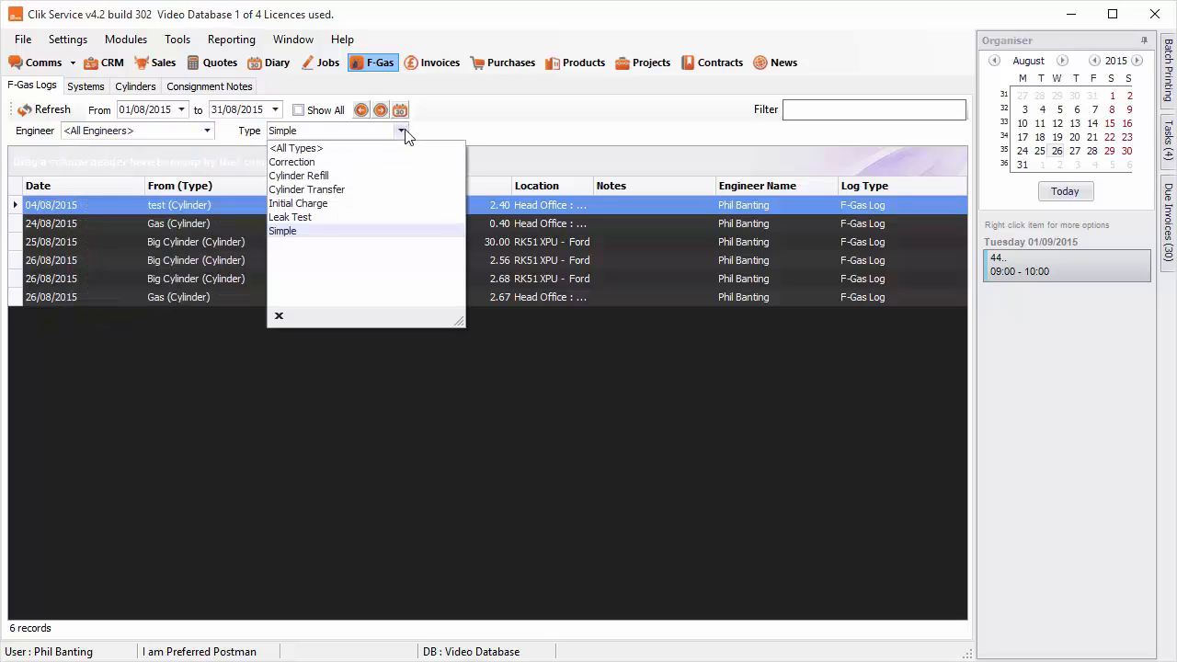
pyautogui.click(462, 129)
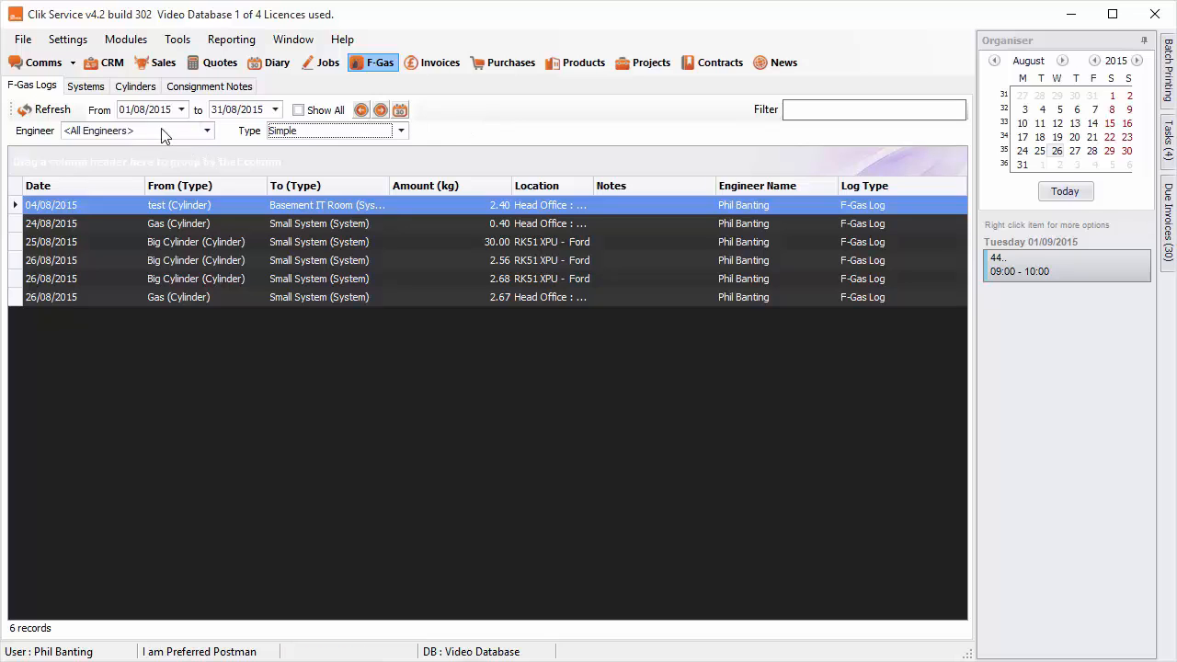
# Step: Start a new F-Gas system record for the company Clik Ltd at its Swindon Site location
pyautogui.click(92, 91)
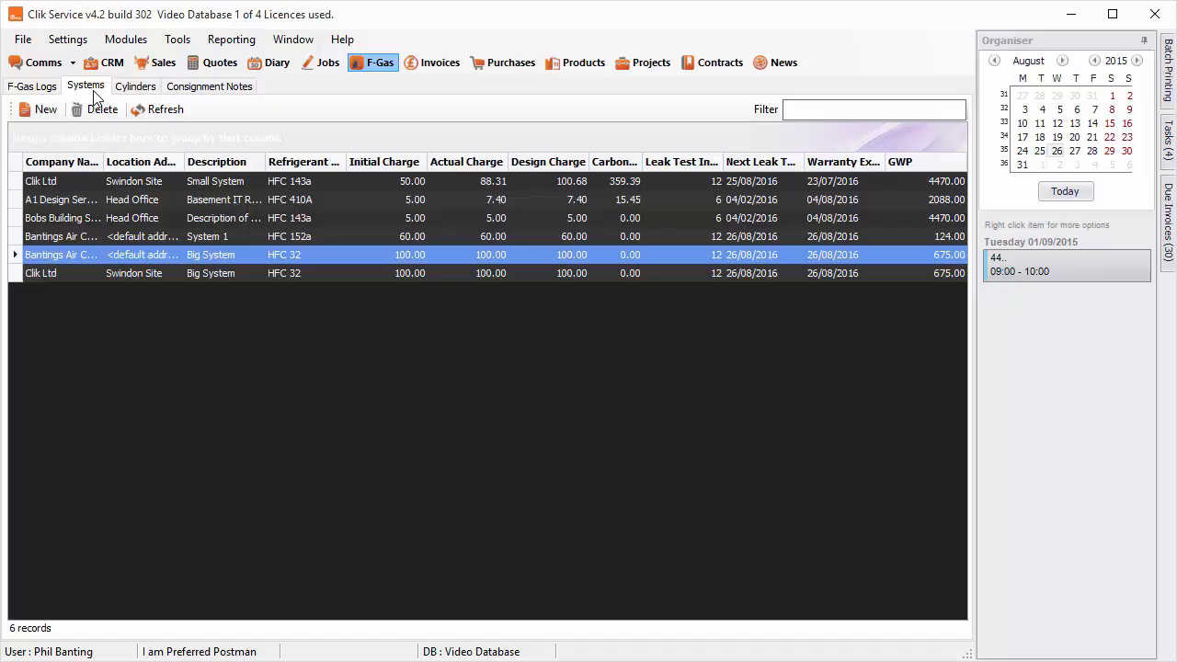
pyautogui.click(45, 110)
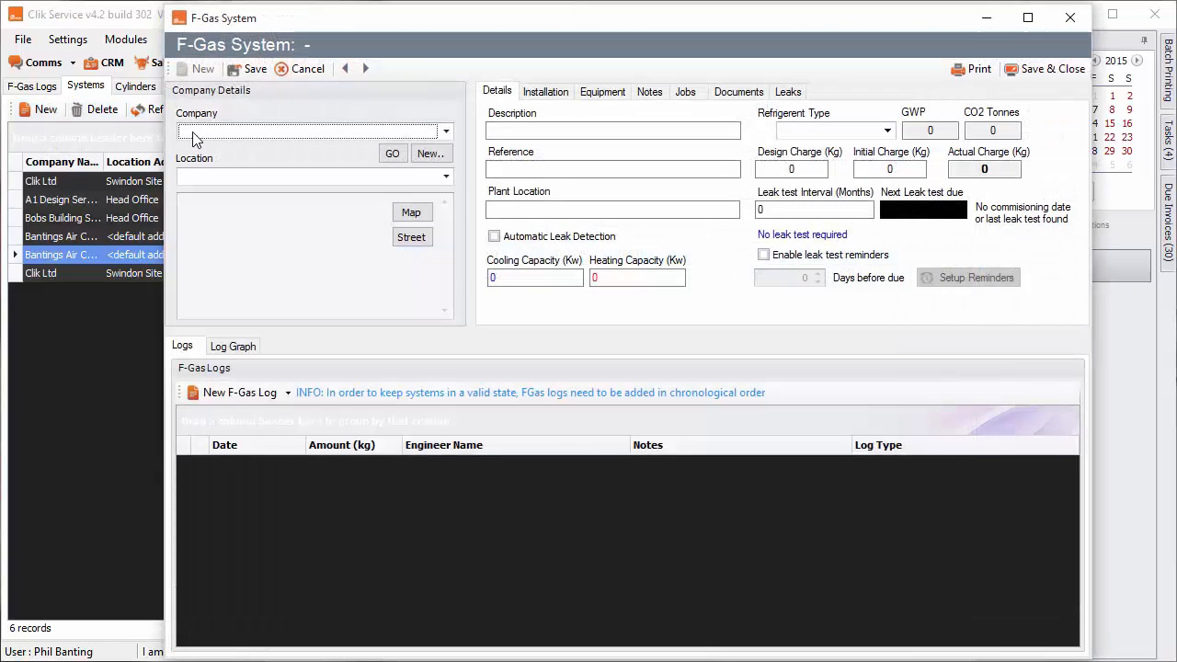
pyautogui.click(193, 134)
pyautogui.write('cli')
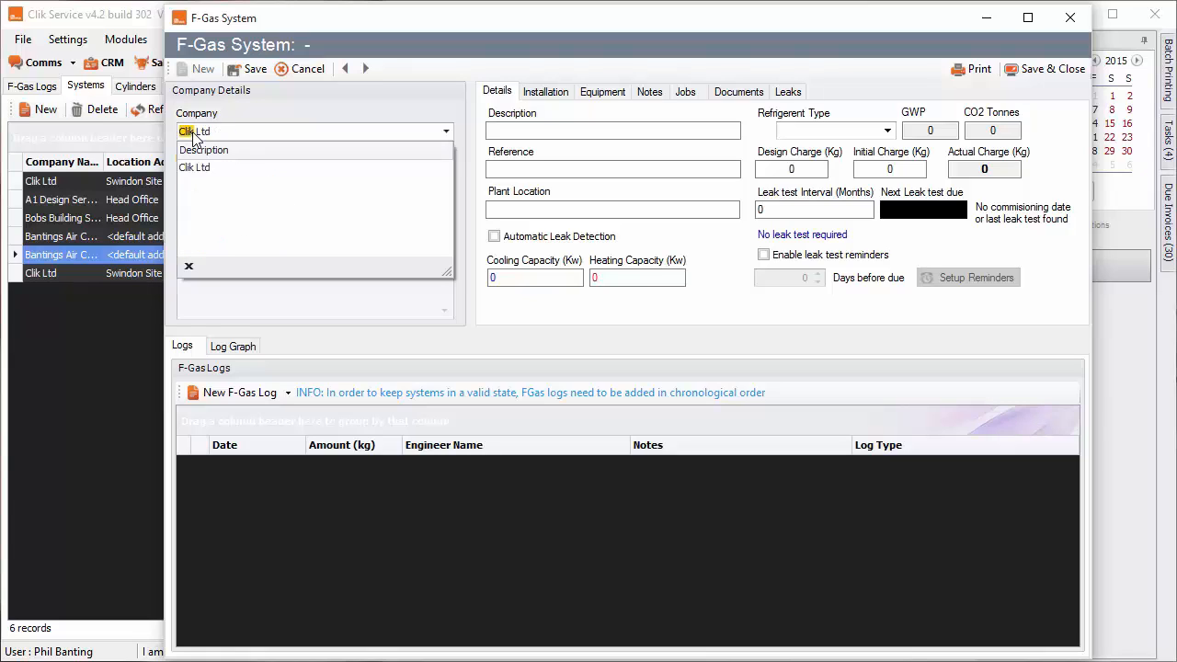
pyautogui.click(199, 169)
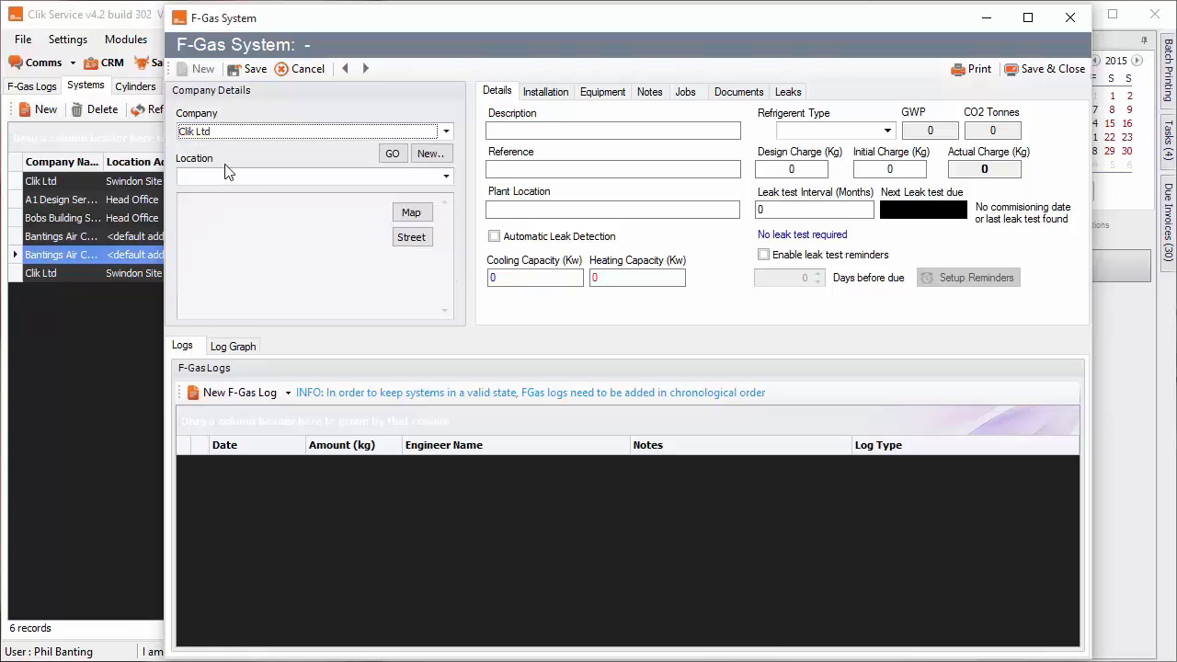
pyautogui.click(446, 176)
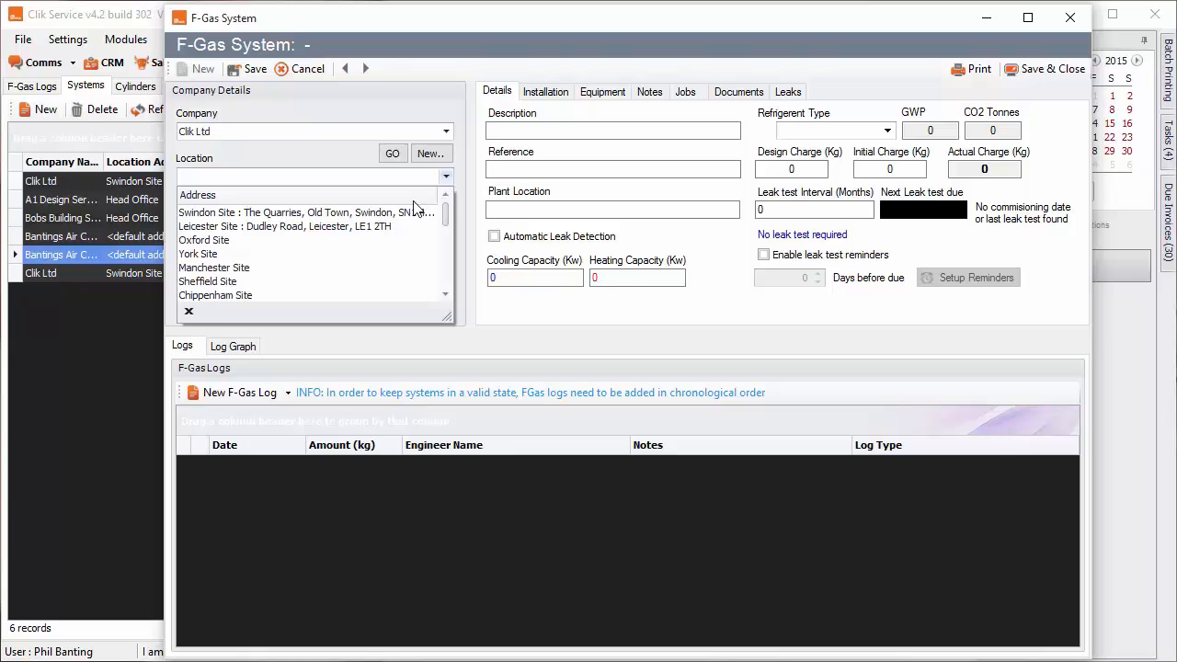
pyautogui.click(414, 212)
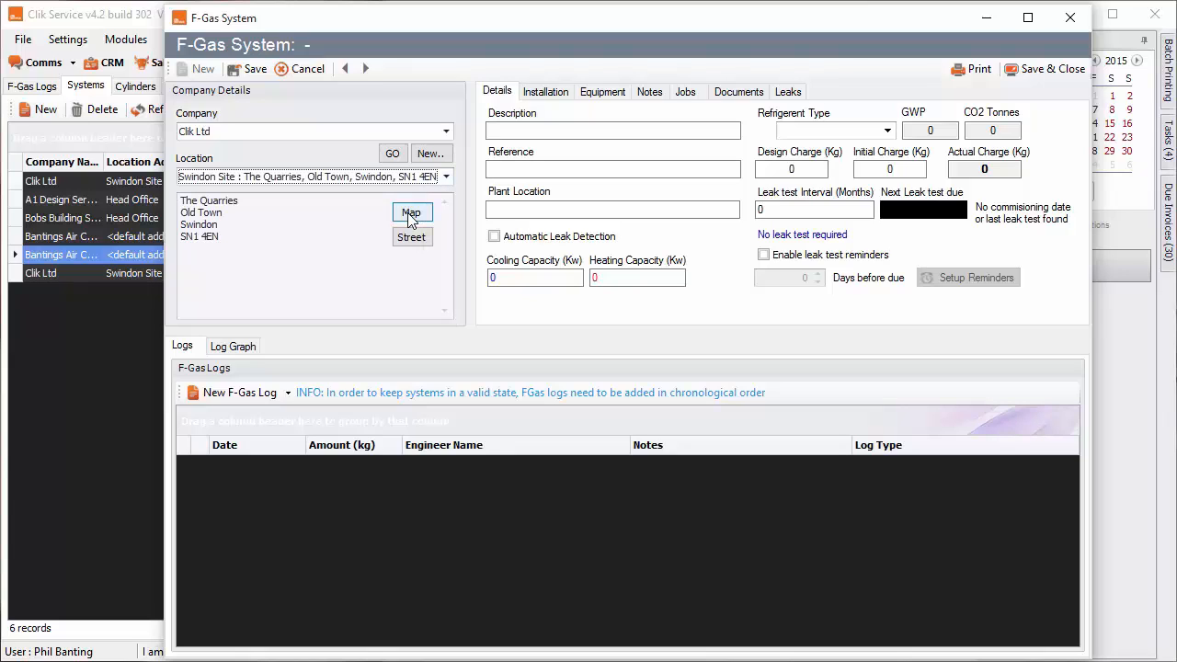
# Step: Describe the system as Big System with reference CLIK001 and plant location Outside
pyautogui.click(518, 131)
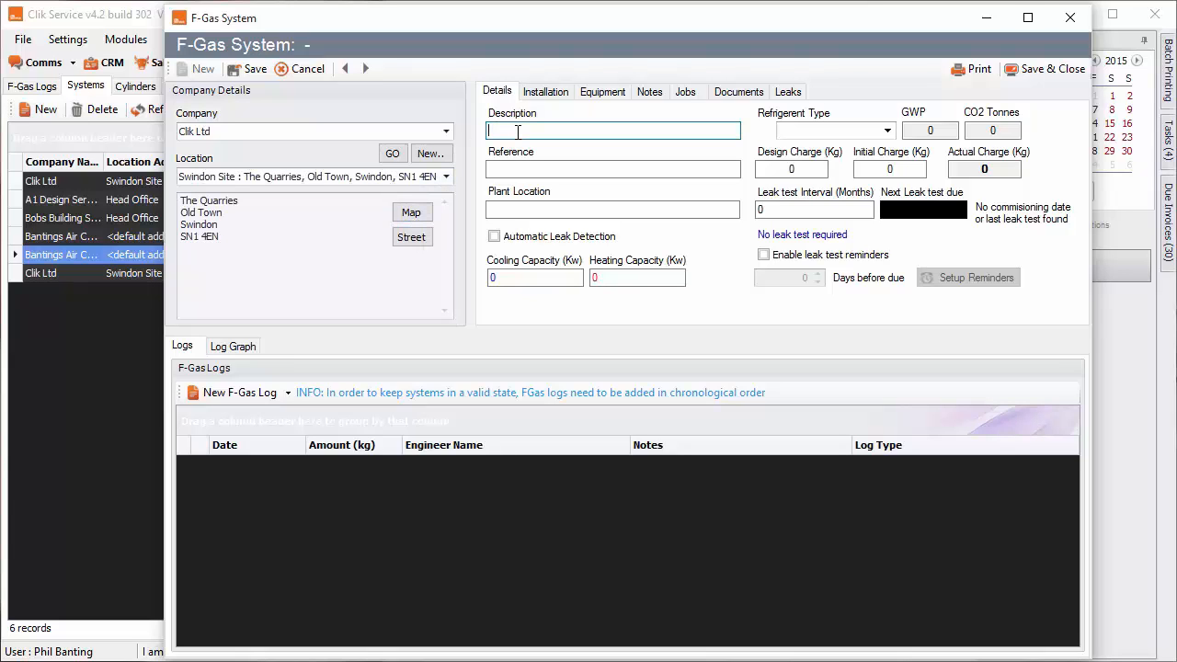
pyautogui.write('Big System')
pyautogui.click(566, 170)
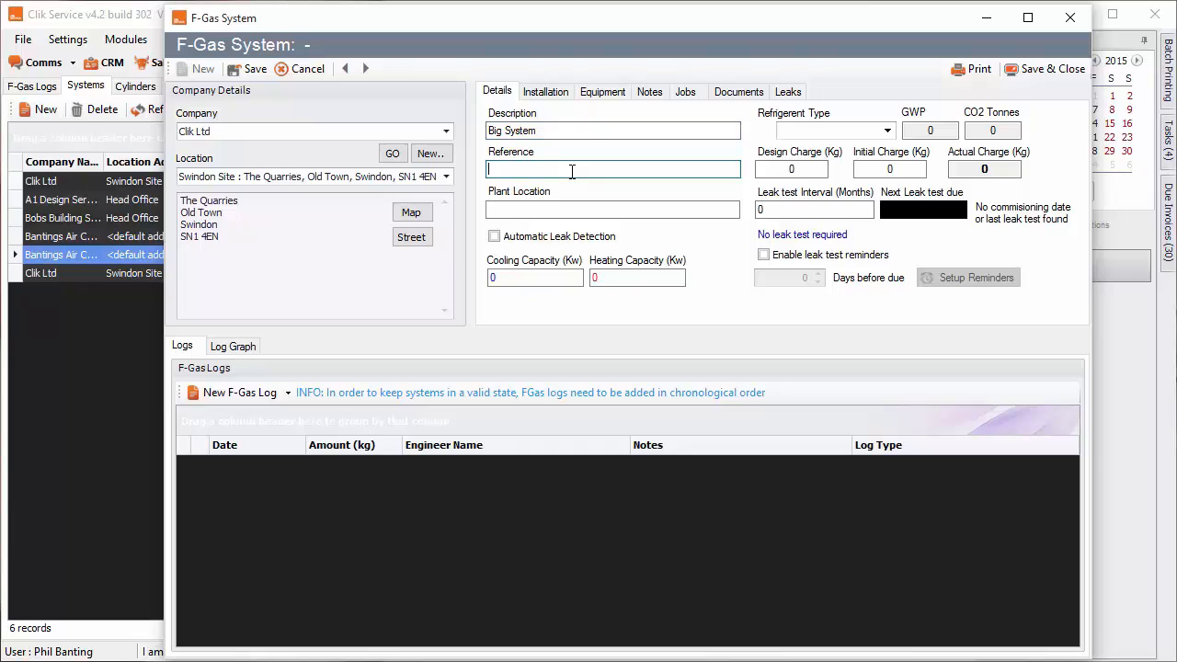
pyautogui.write('CLIK001')
pyautogui.click(616, 213)
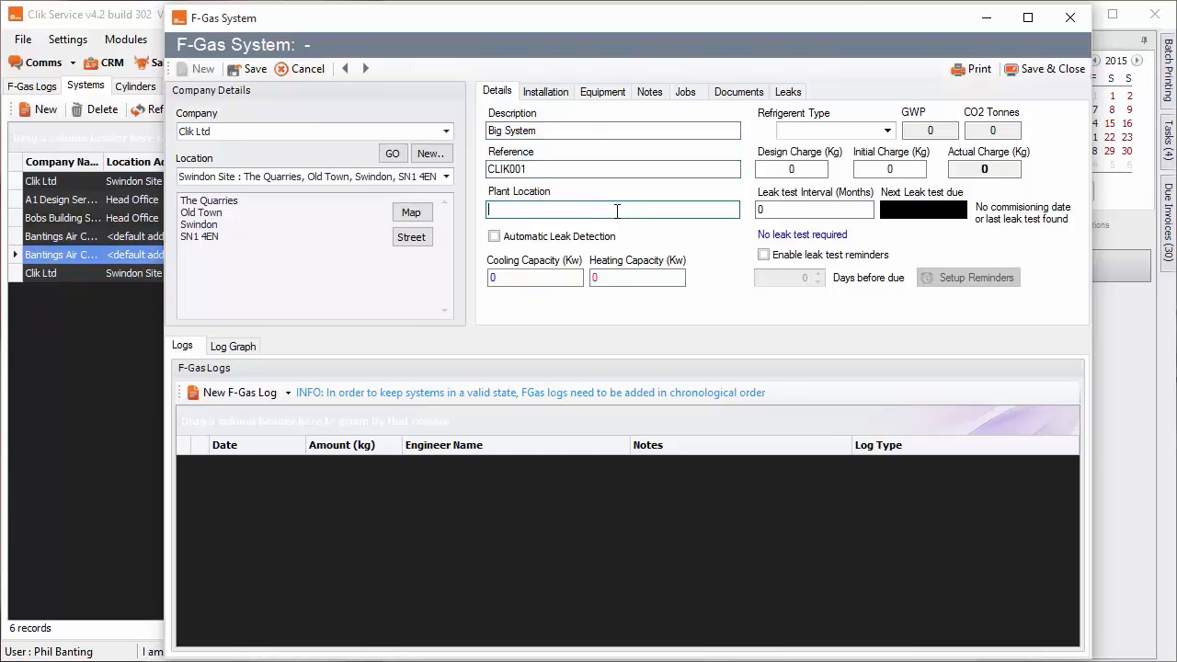
pyautogui.write('Outside')
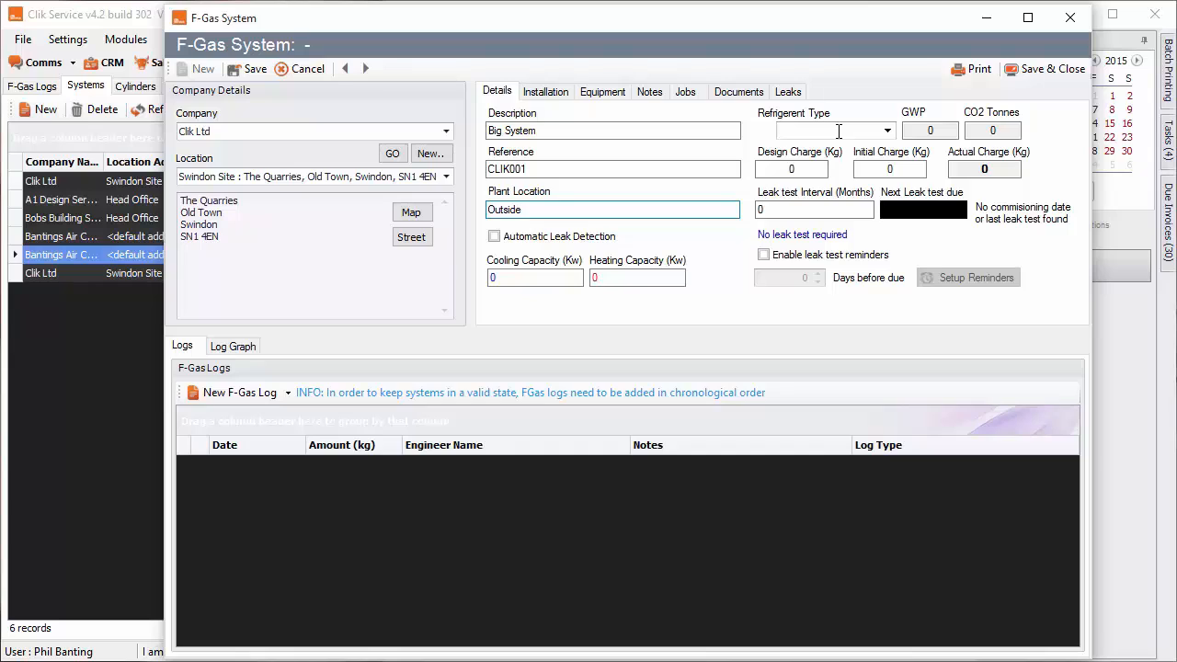
# Step: Set the refrigerant type to HFC 32 with a design charge and an initial charge of 100 kg each
pyautogui.click(886, 132)
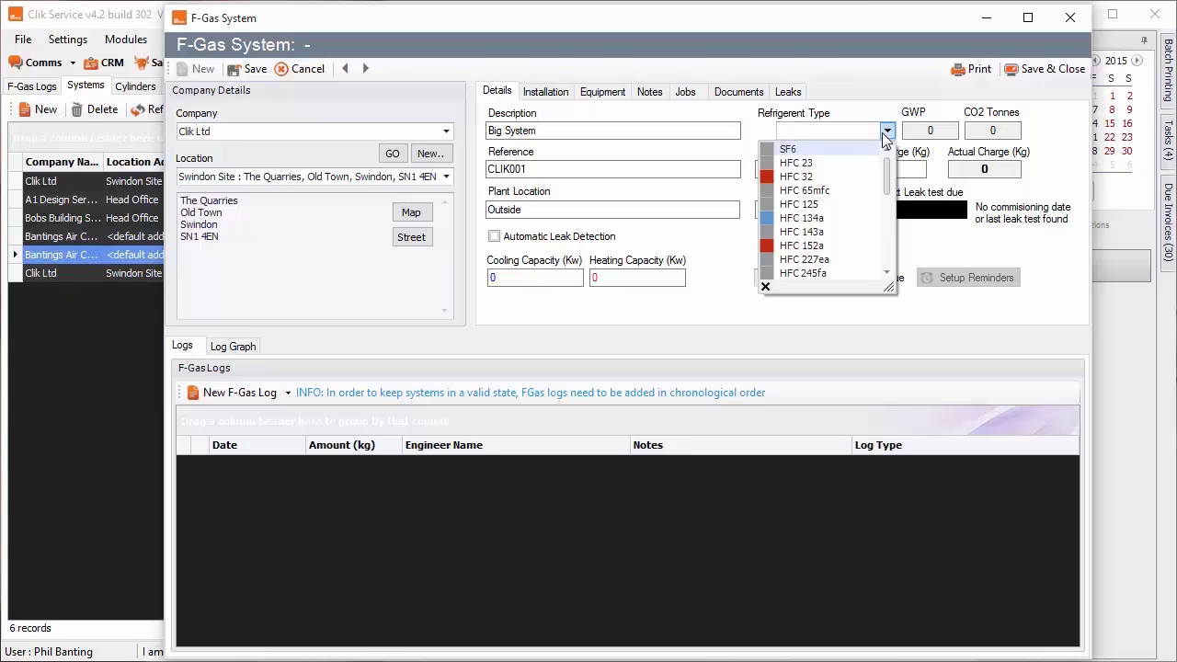
pyautogui.click(843, 175)
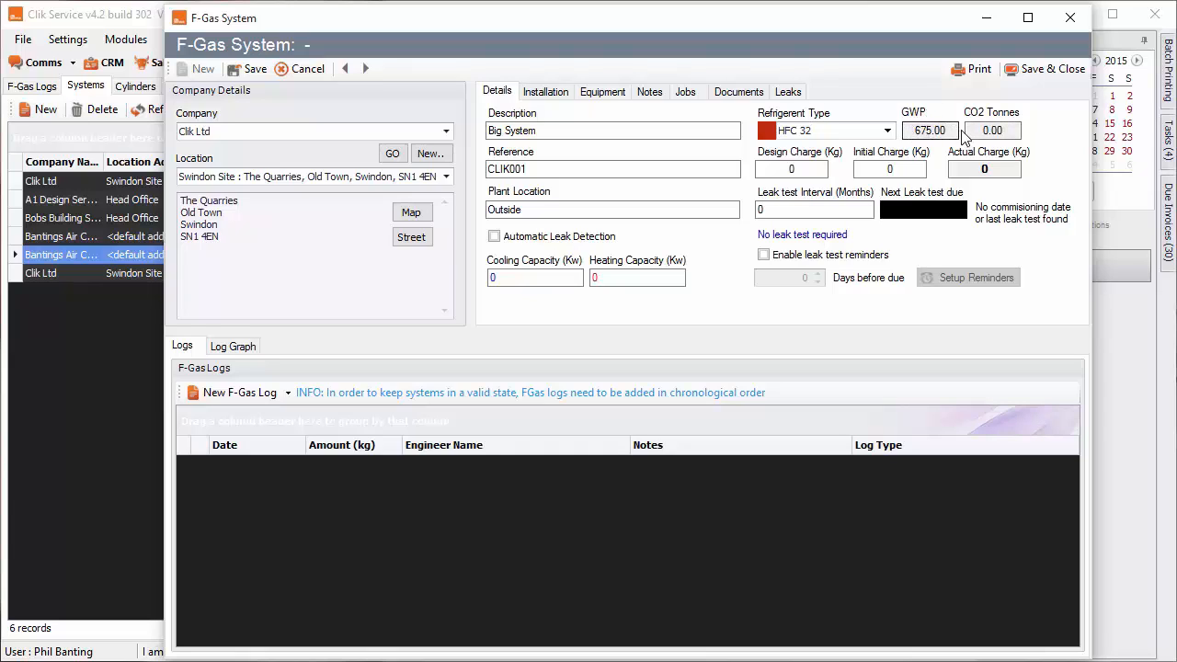
pyautogui.click(789, 169)
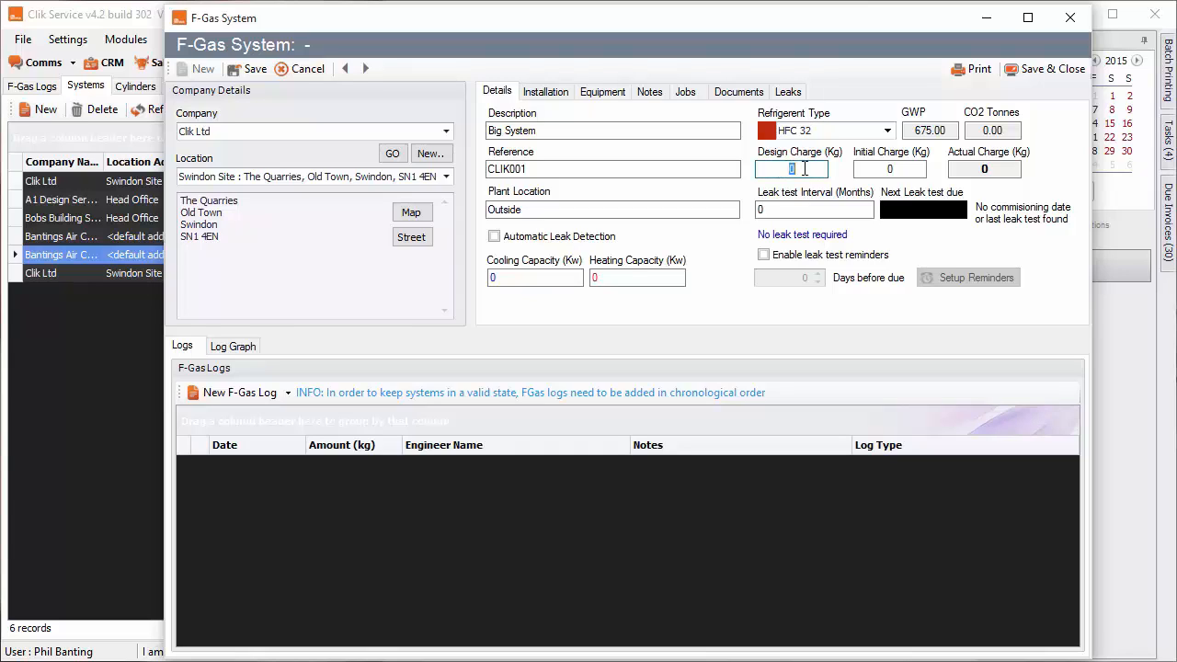
pyautogui.write('100')
pyautogui.click(882, 171)
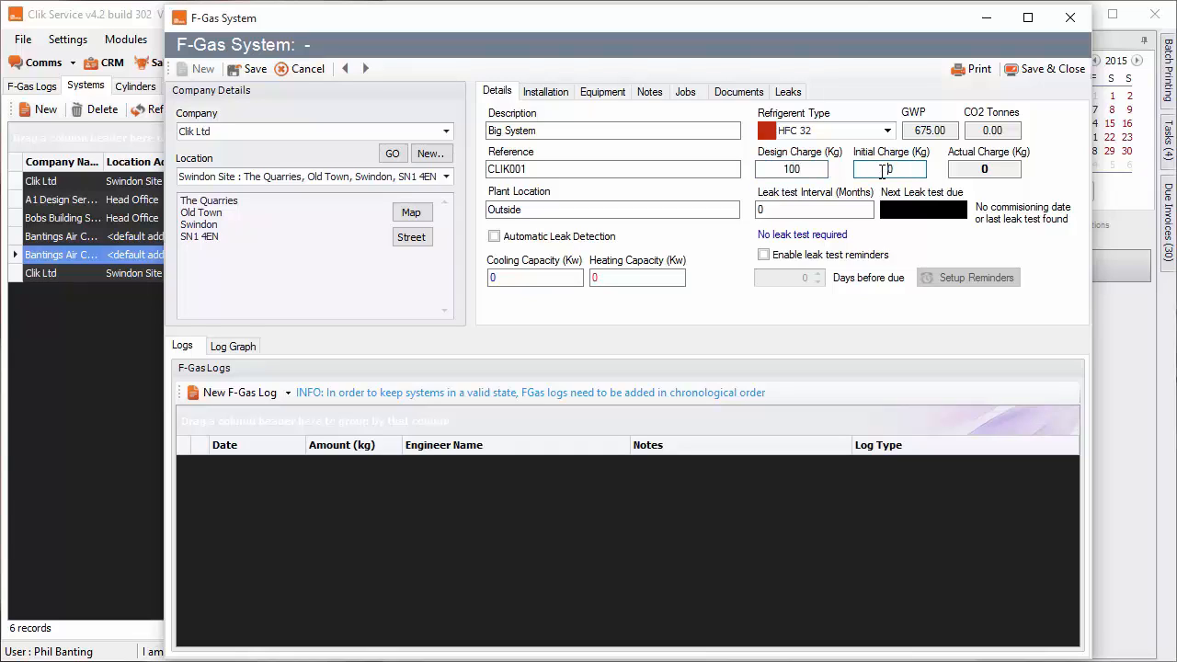
pyautogui.write('100')
# Step: Set the system's installer to Bantings Air Con Ltd, with installation and commissioning dates of 26/08/2015
pyautogui.click(548, 92)
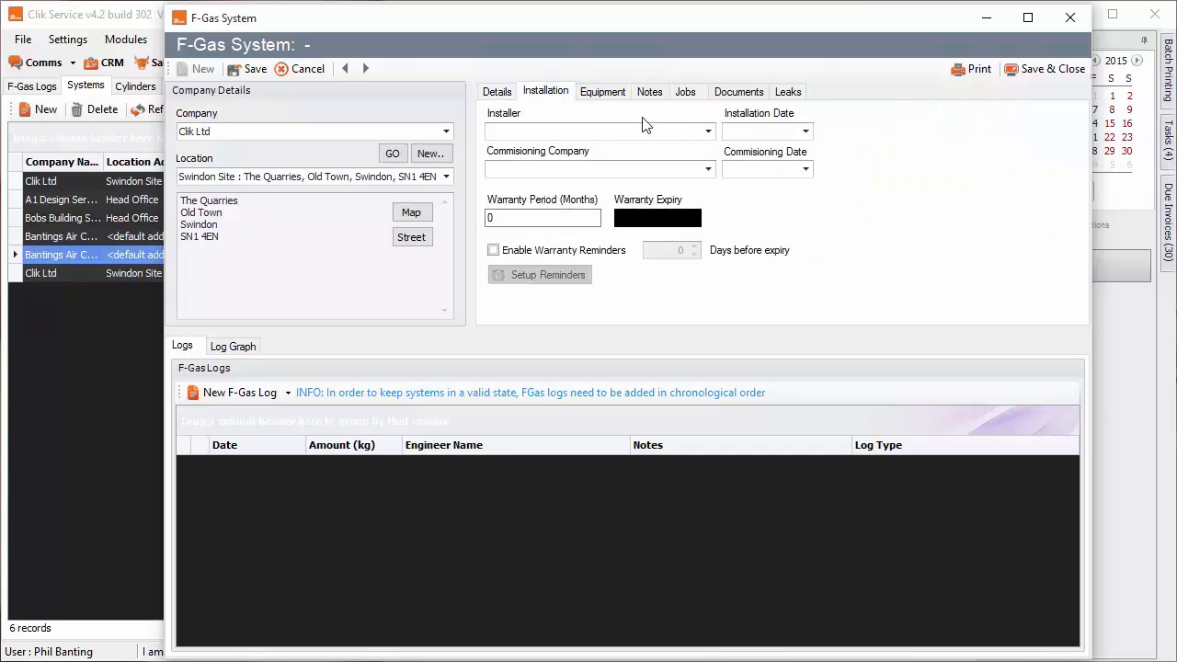
pyautogui.click(708, 132)
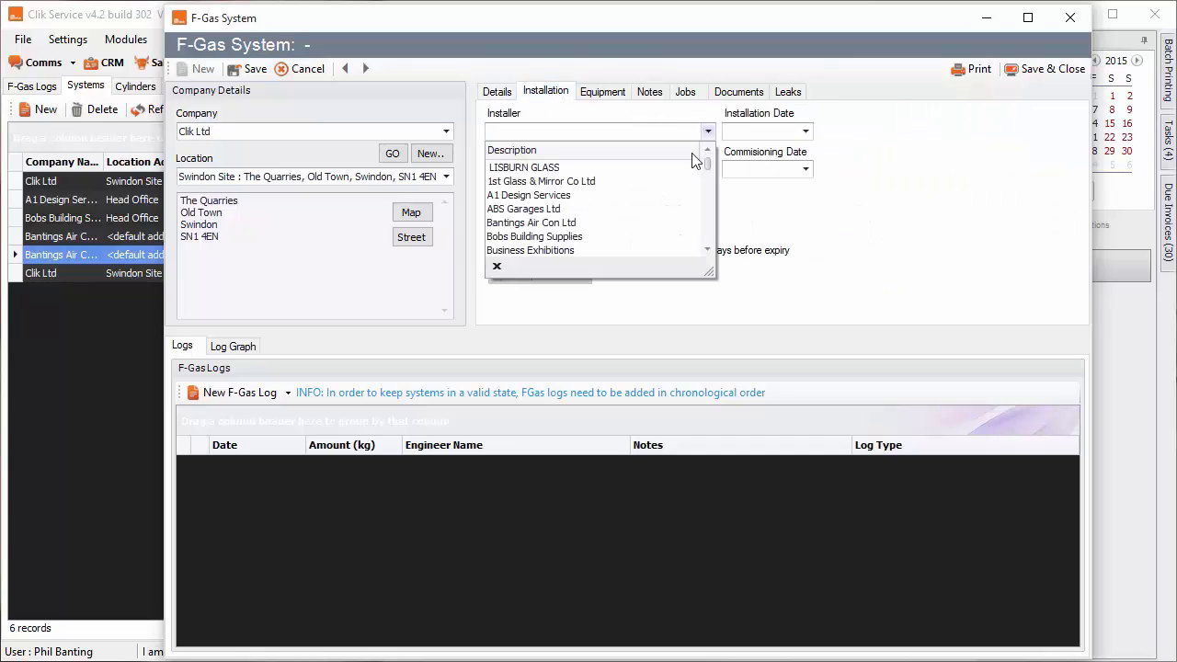
pyautogui.click(655, 224)
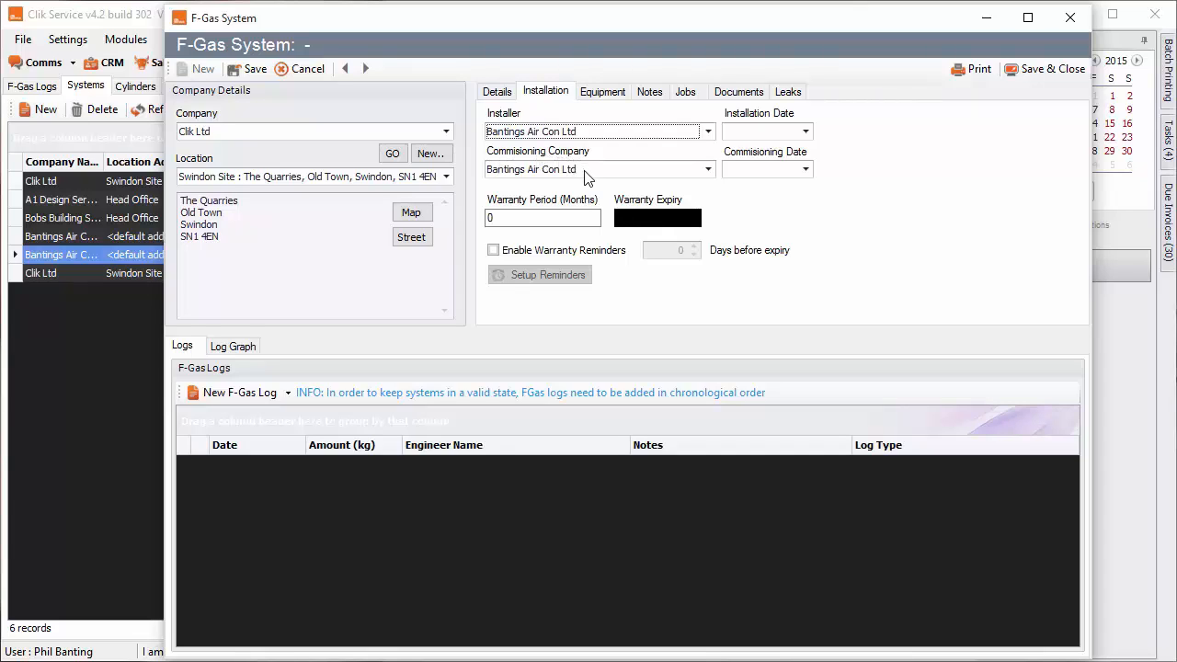
pyautogui.click(806, 131)
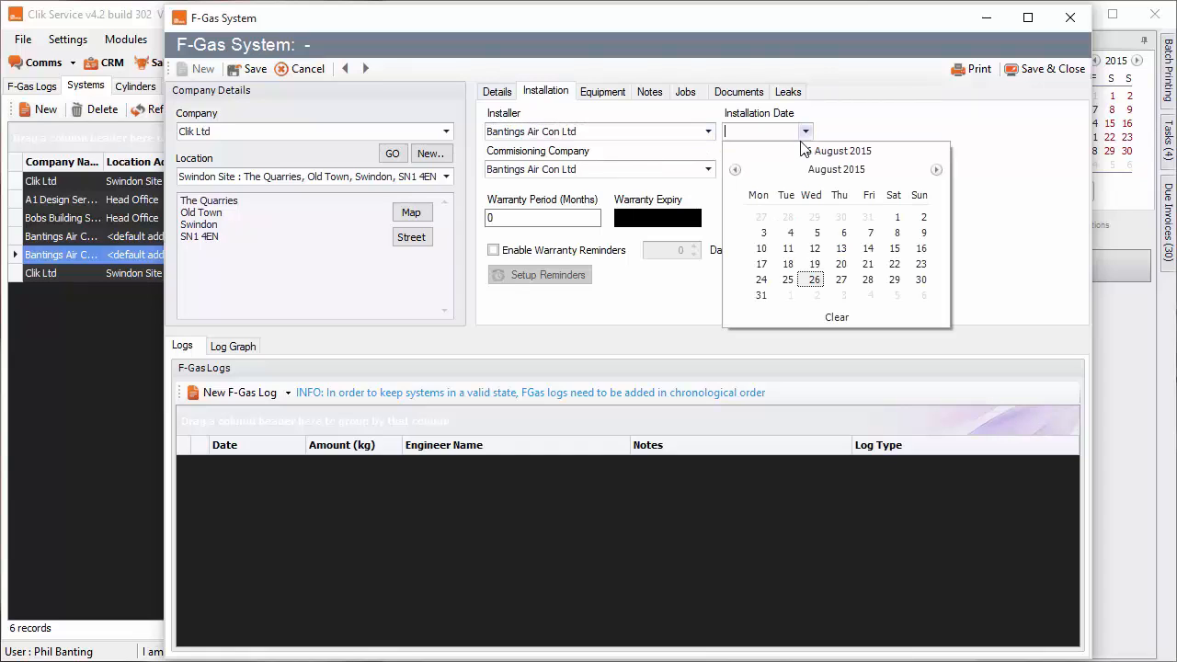
pyautogui.click(814, 280)
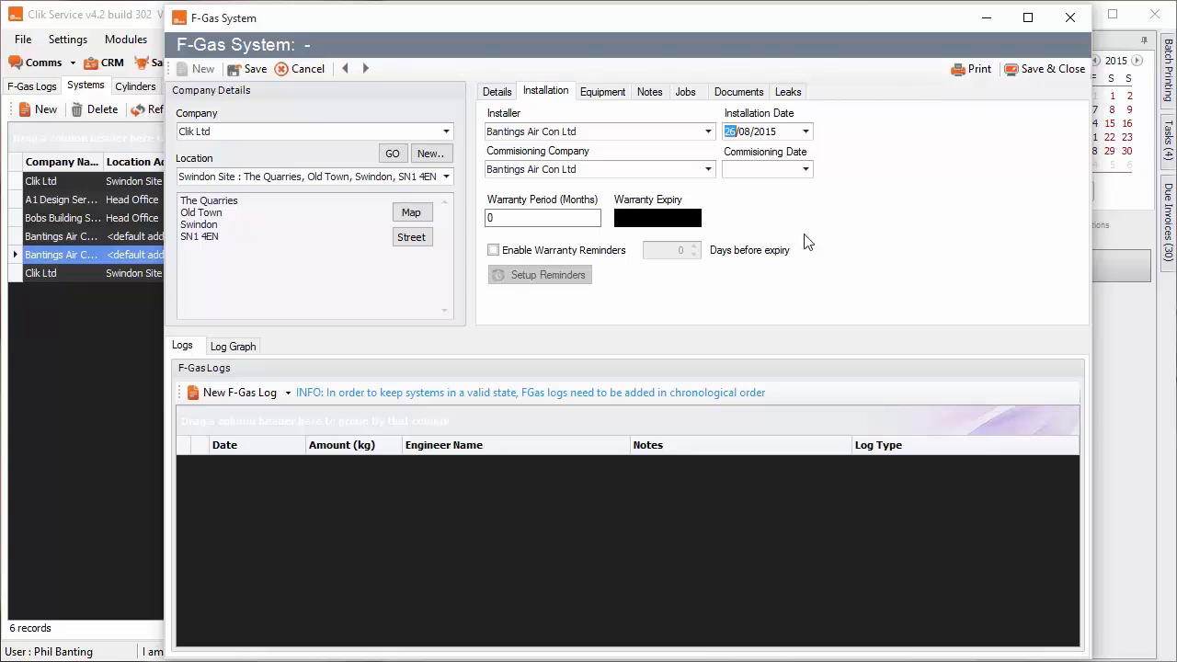
pyautogui.click(805, 169)
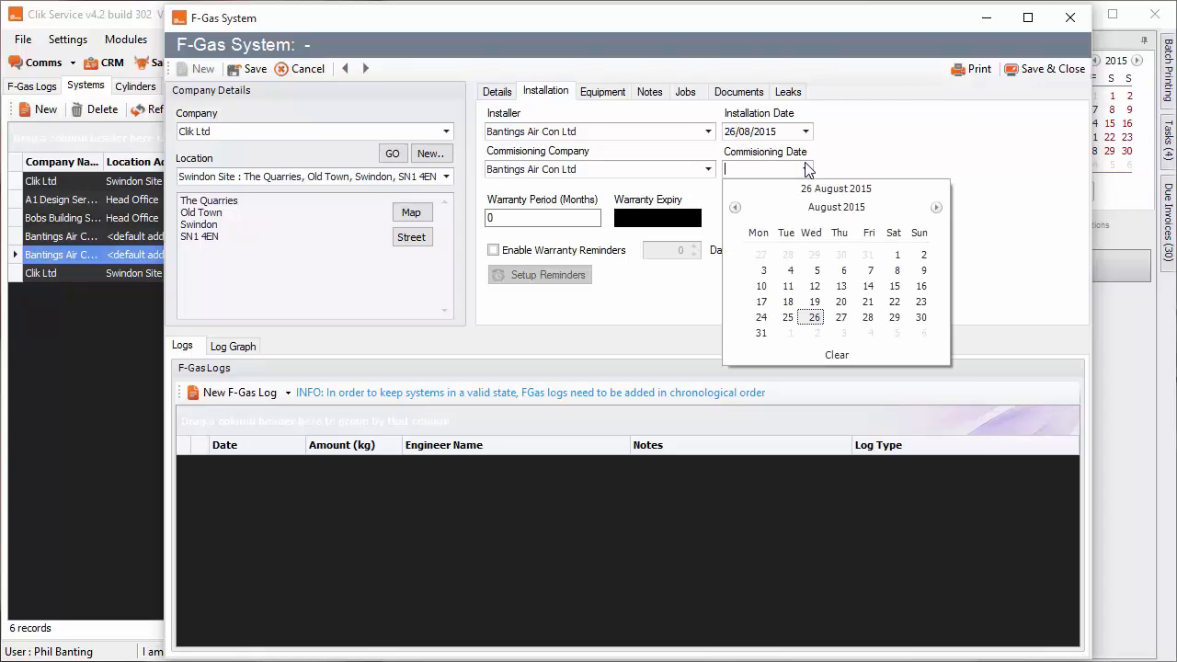
pyautogui.click(813, 317)
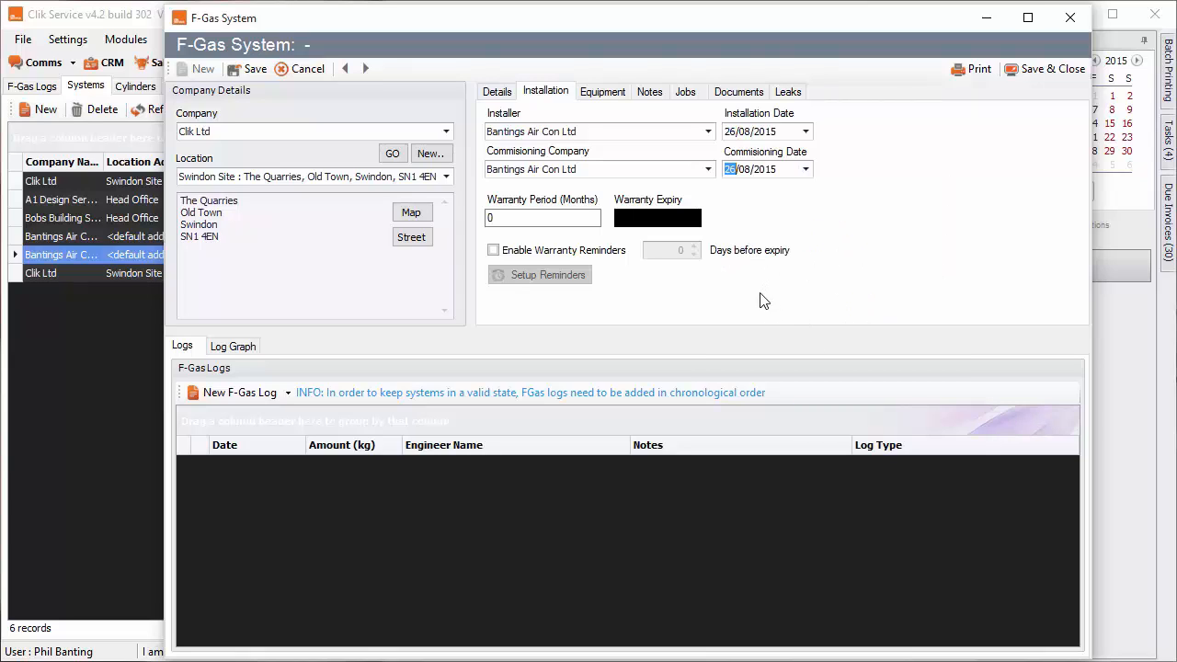
# Step: Set the warranty period to 12 months and enable warranty reminders 30 days before expiry
pyautogui.click(529, 213)
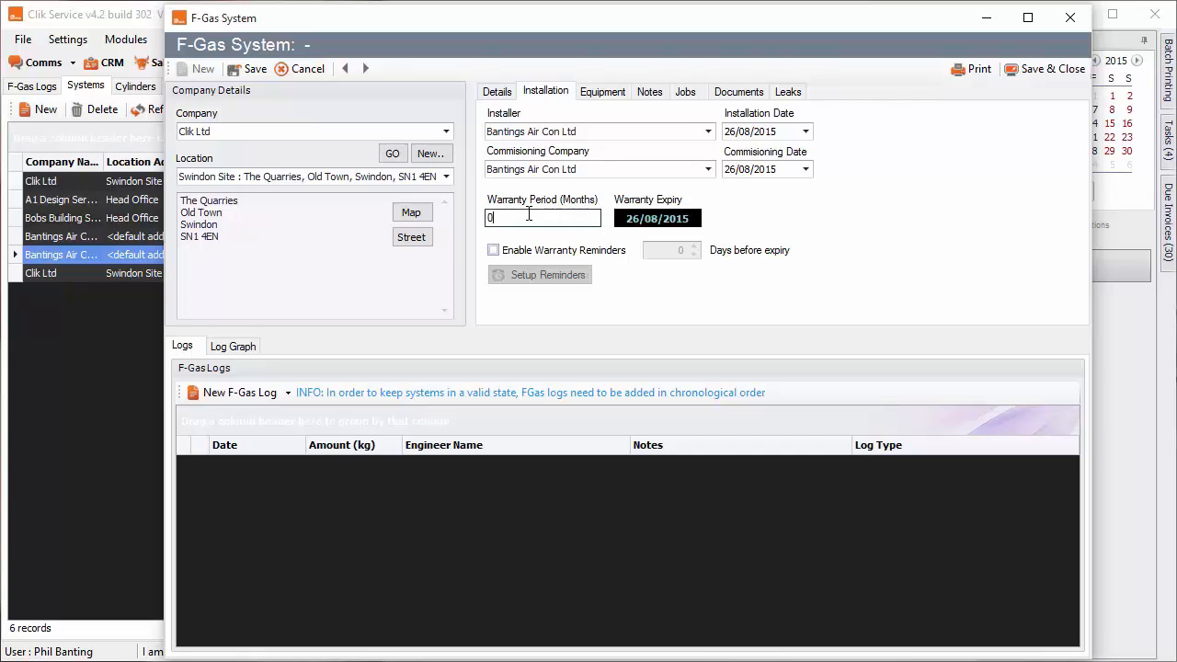
pyautogui.write('12')
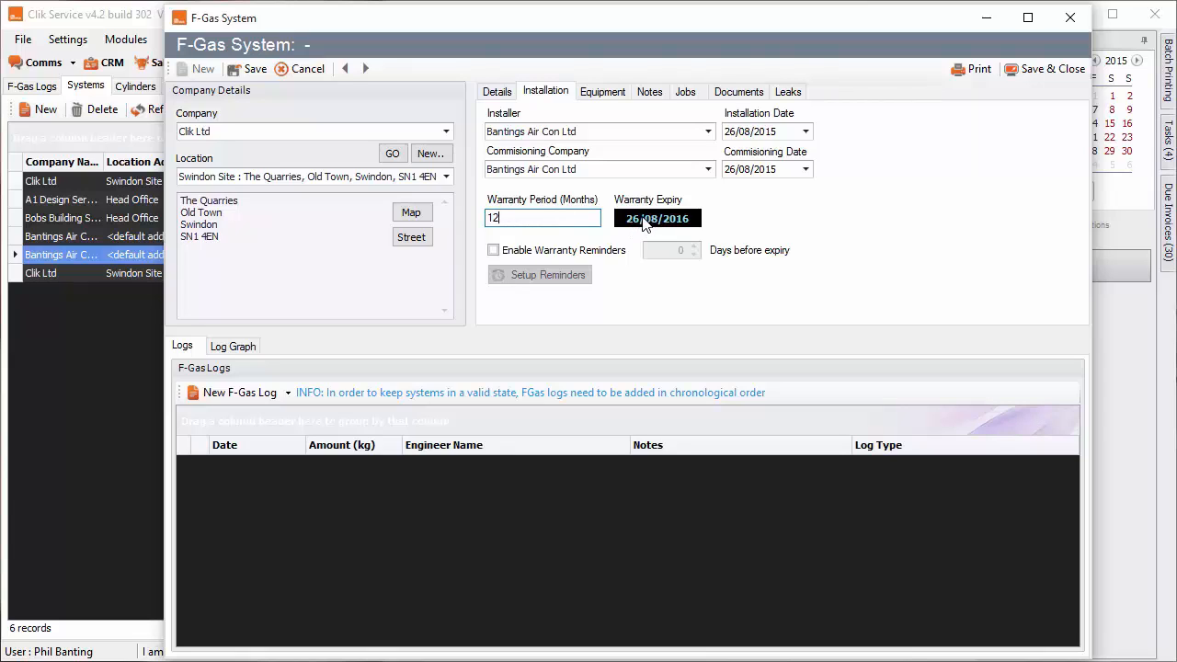
pyautogui.click(601, 255)
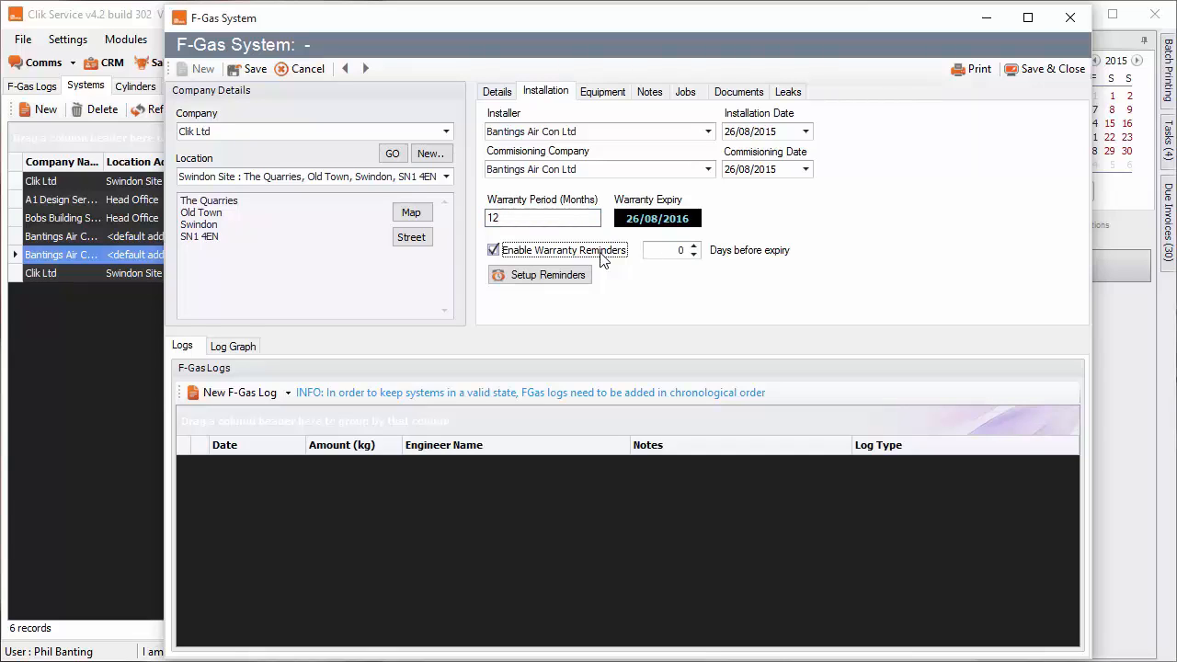
pyautogui.click(679, 250)
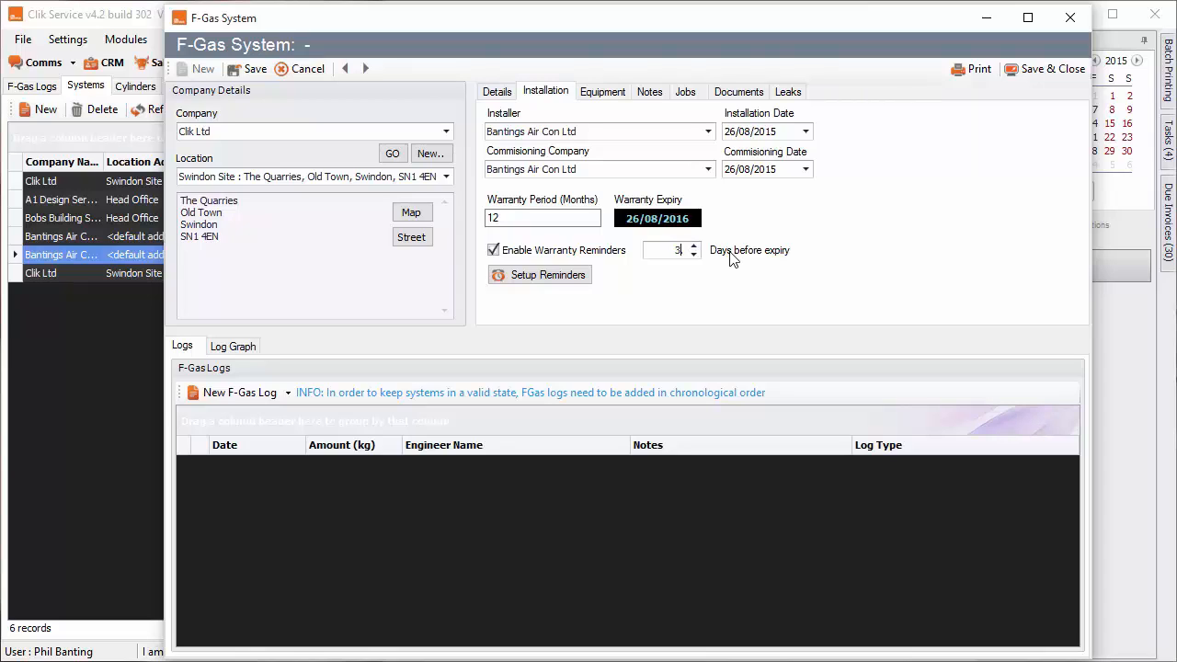
pyautogui.write('30')
# Step: Add the signed-in user as the recipient of the warranty reminders
pyautogui.click(511, 275)
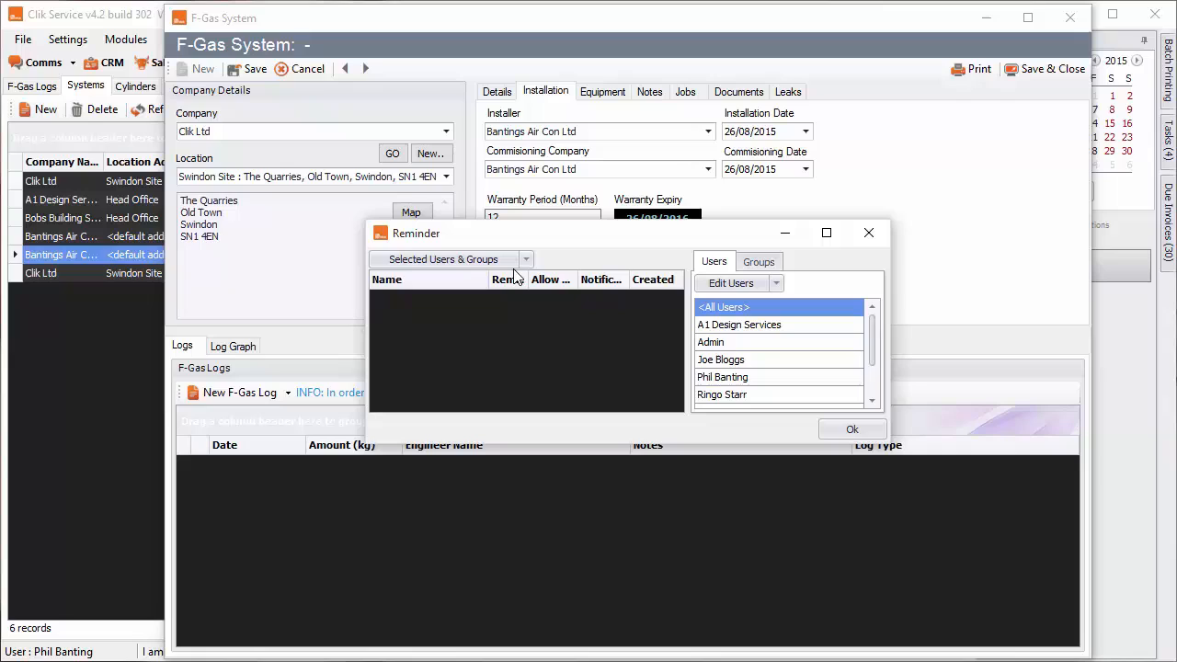
pyautogui.doubleClick(739, 377)
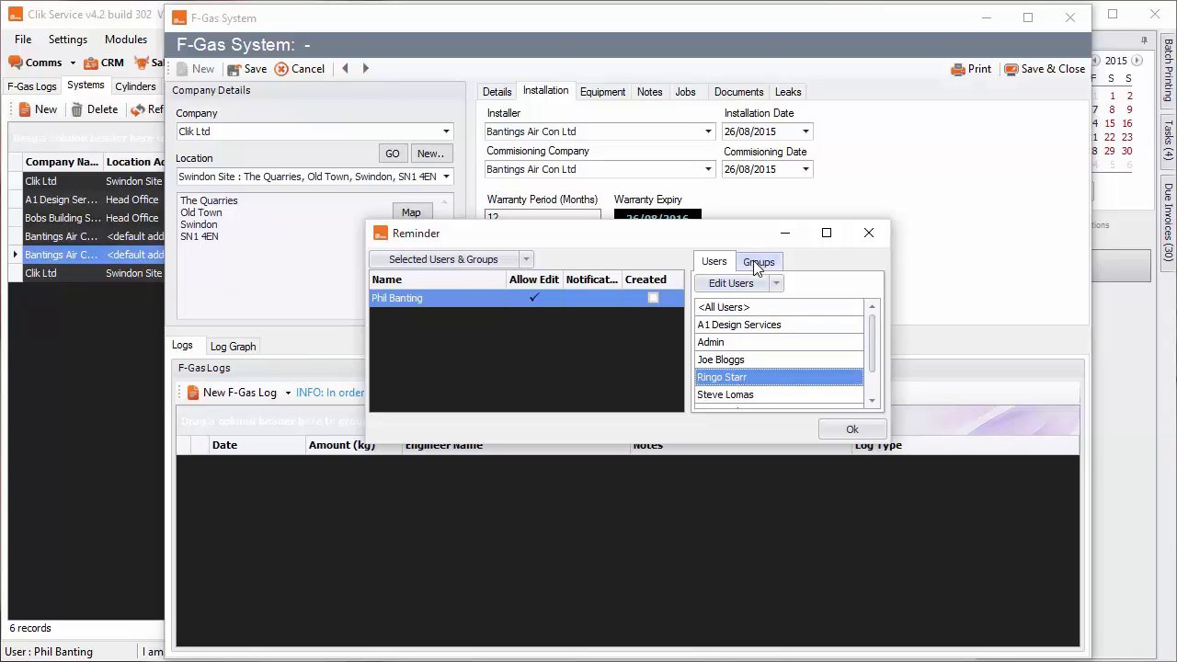
pyautogui.click(848, 430)
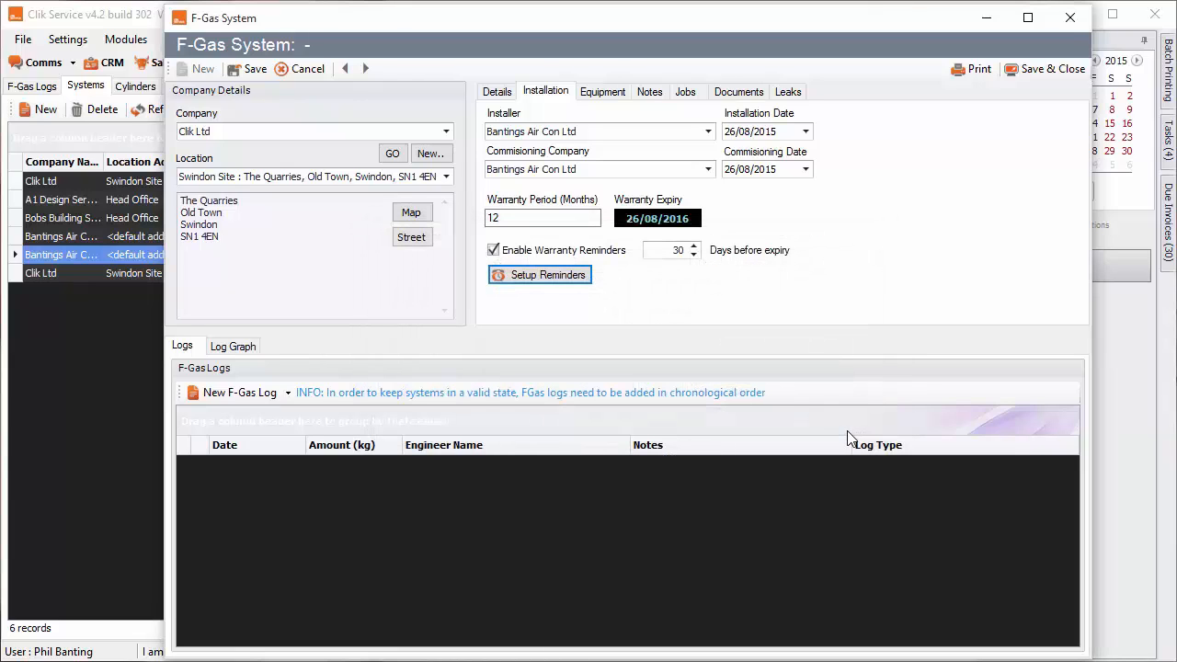
# Step: Set the leak test interval to 12 months and enable leak test reminders 30 days before due
pyautogui.click(501, 95)
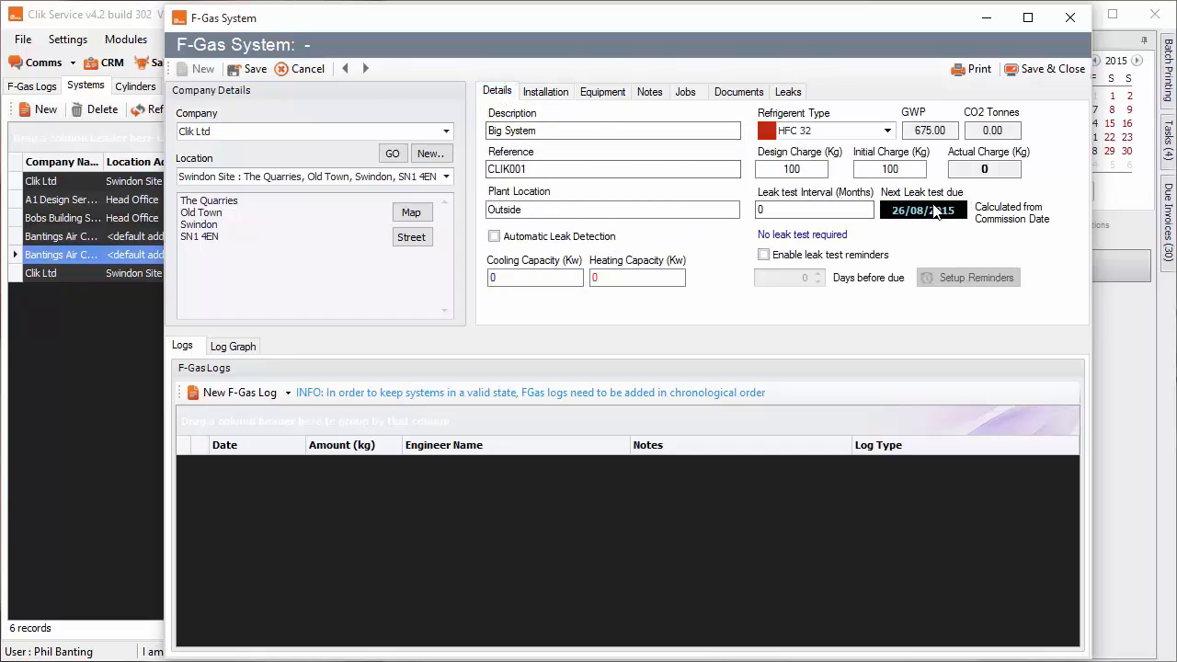
pyautogui.click(829, 212)
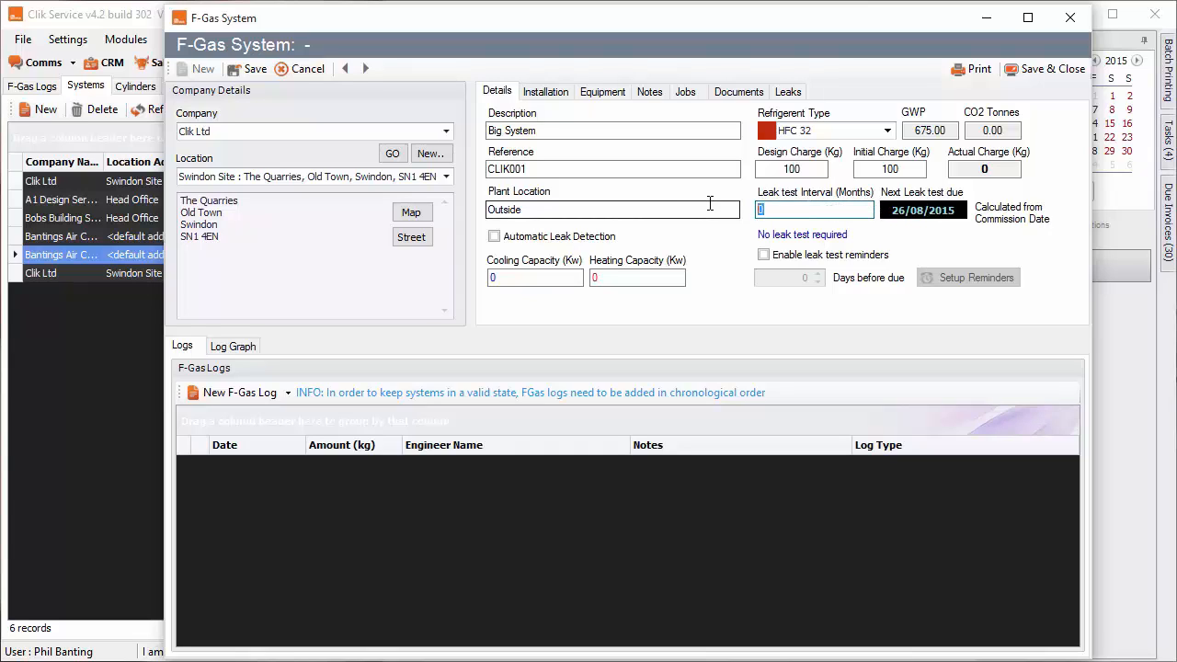
pyautogui.write('12')
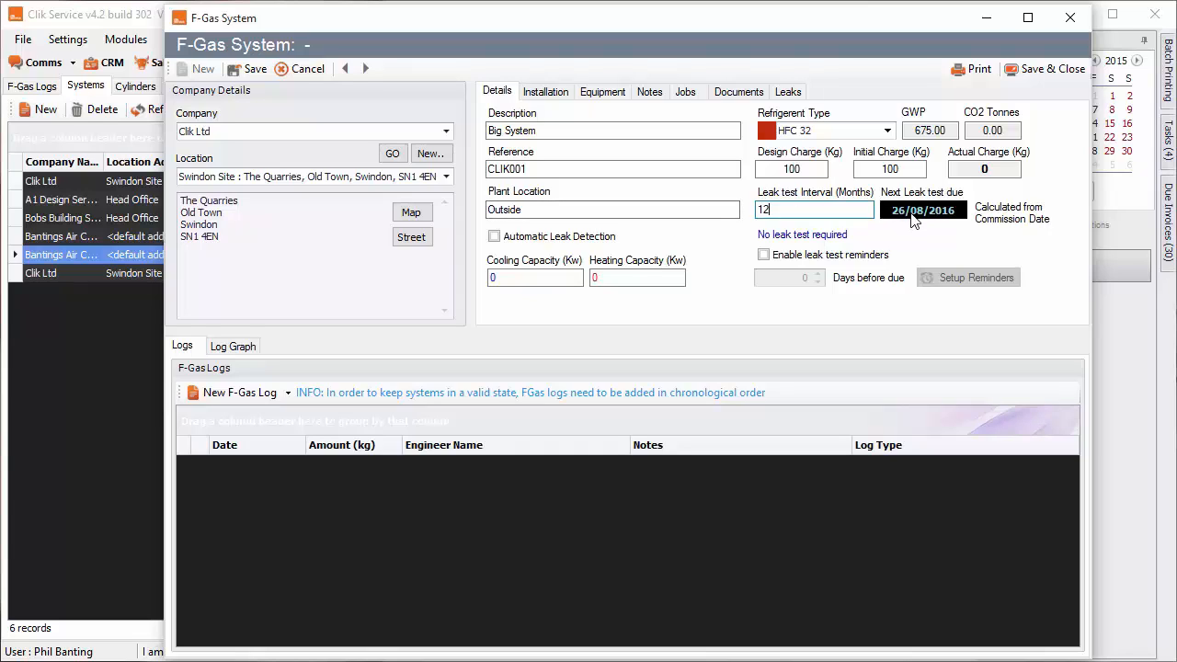
pyautogui.click(846, 260)
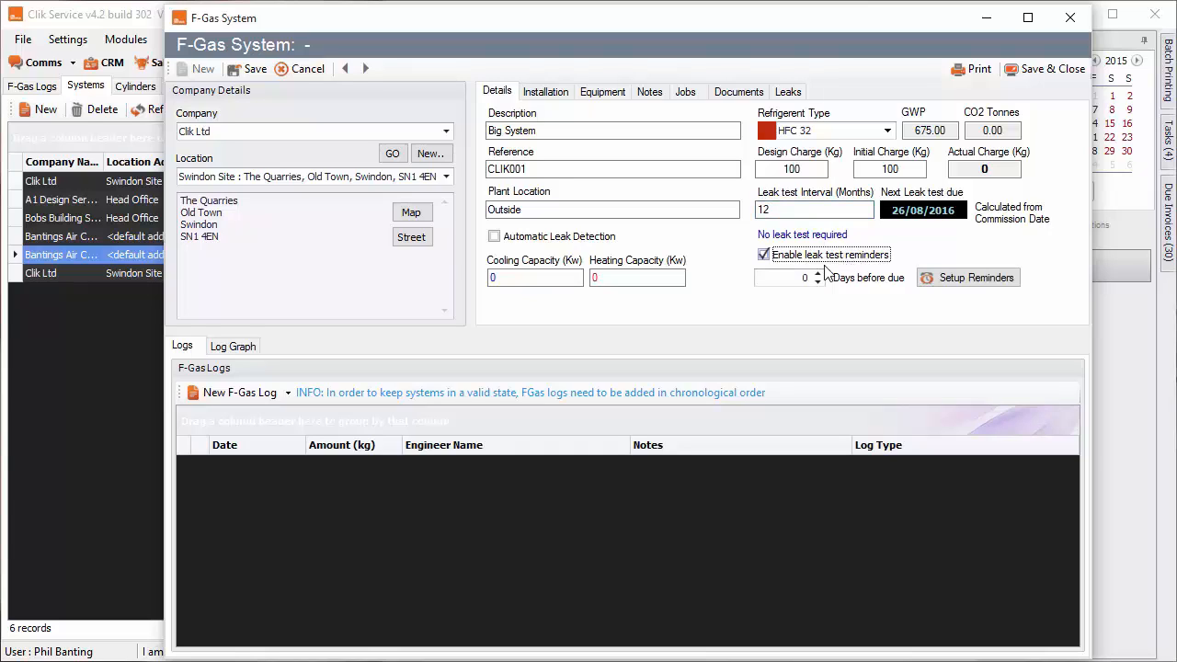
pyautogui.doubleClick(804, 276)
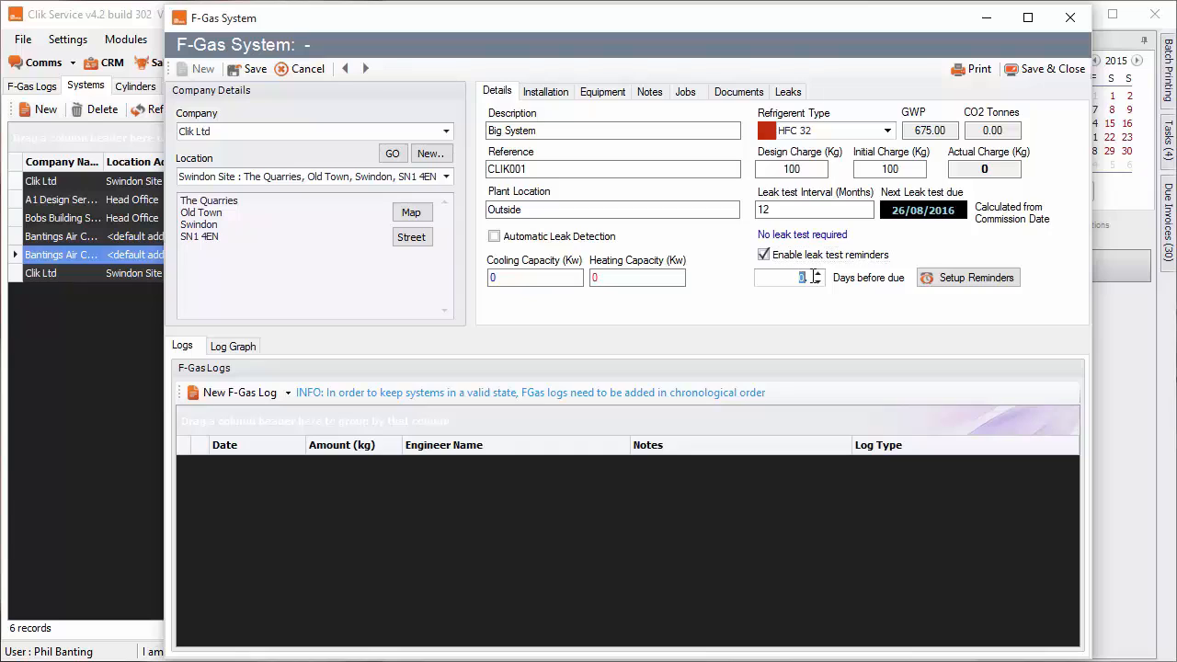
pyautogui.write('30')
# Step: Add the signed-in user to the leak test reminders and save the system without selecting a cylinder for the initial charge
pyautogui.click(931, 285)
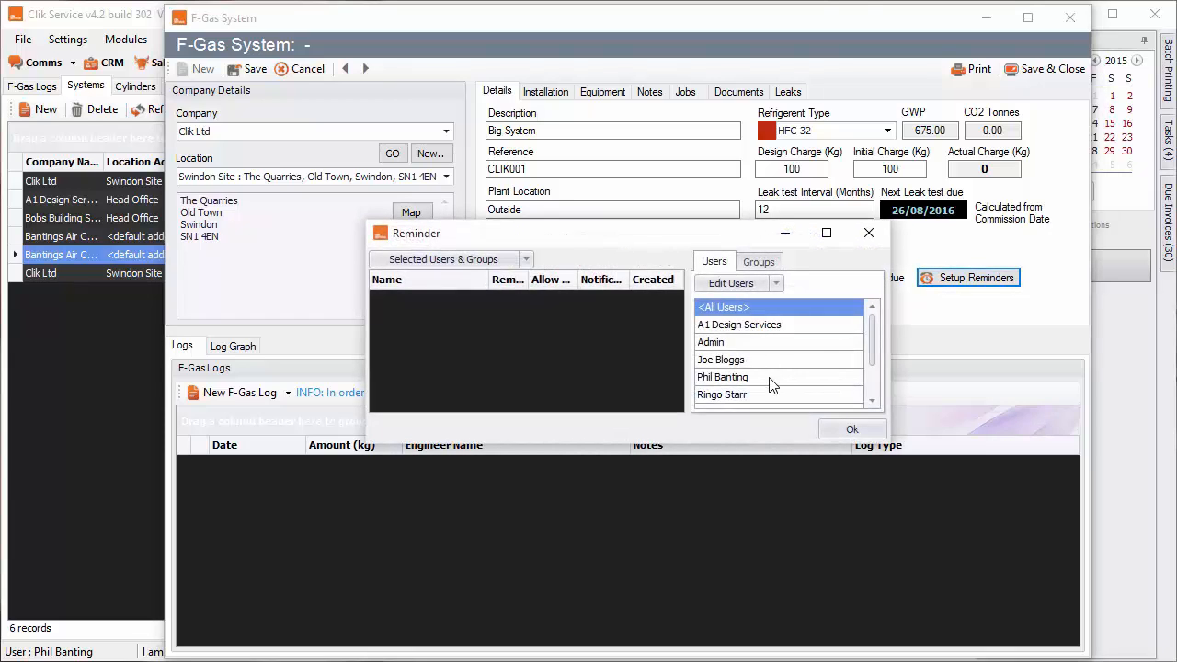
pyautogui.click(767, 377)
pyautogui.doubleClick(768, 377)
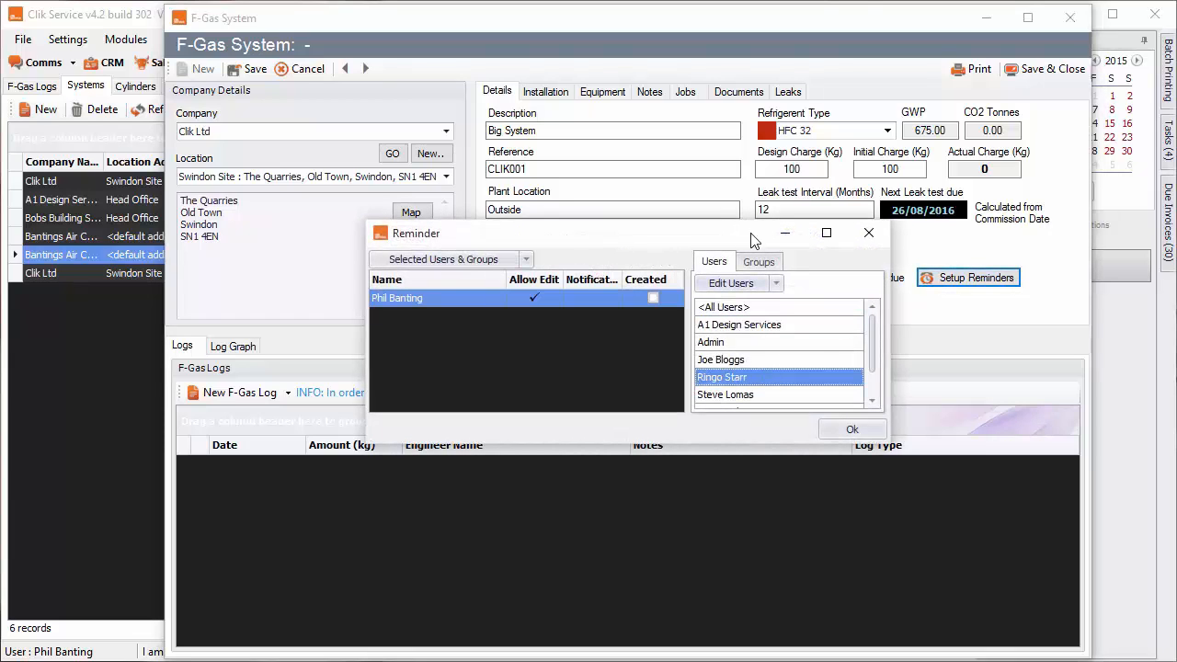
pyautogui.click(759, 263)
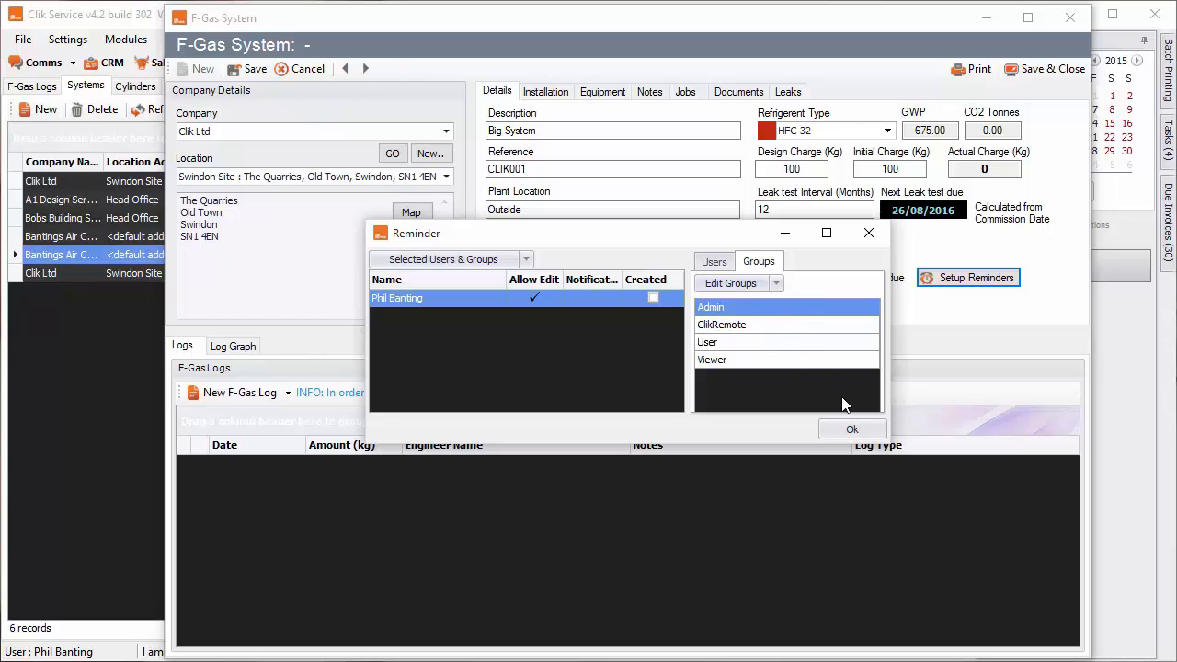
pyautogui.click(853, 429)
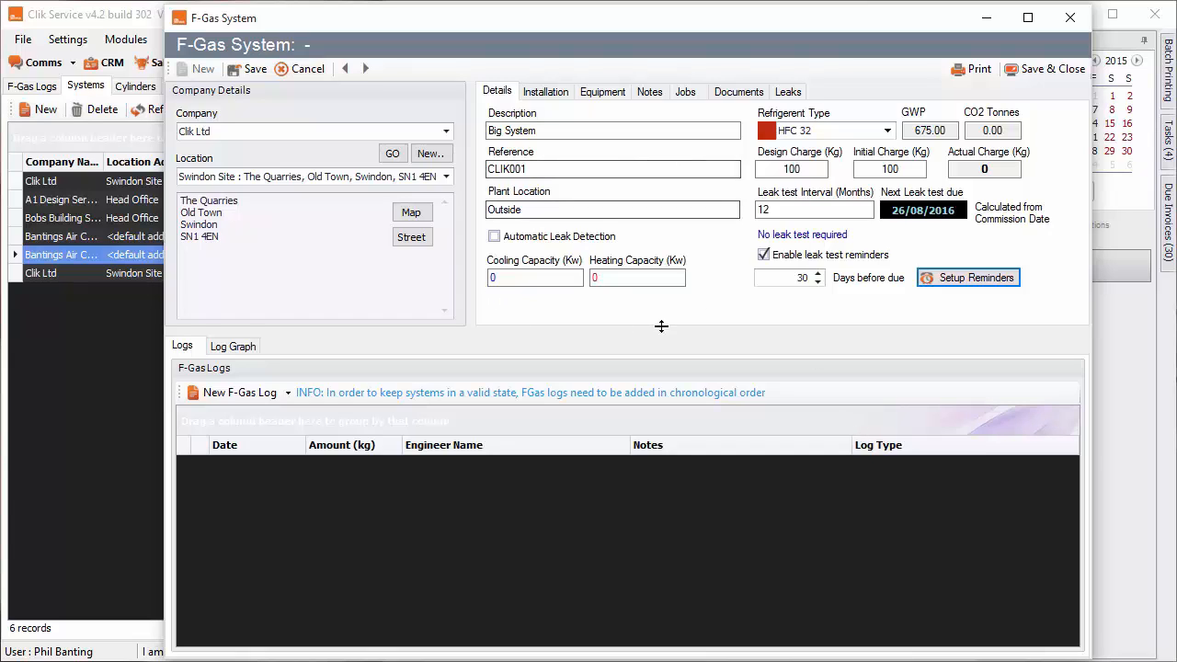
pyautogui.click(250, 76)
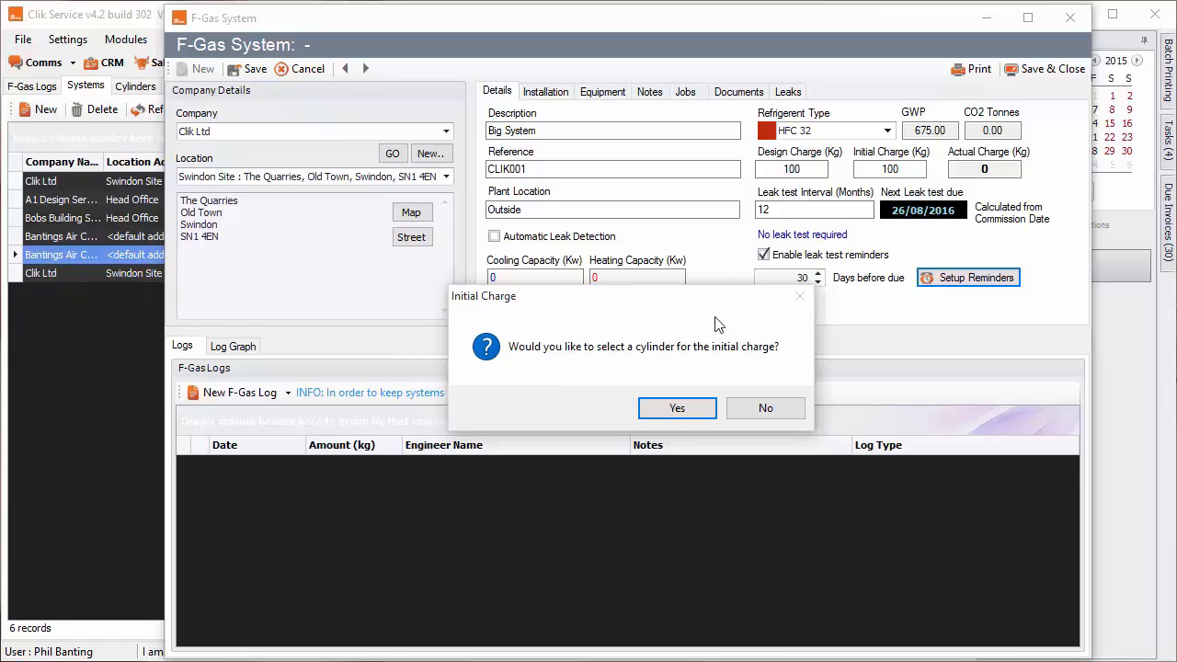
pyautogui.click(775, 411)
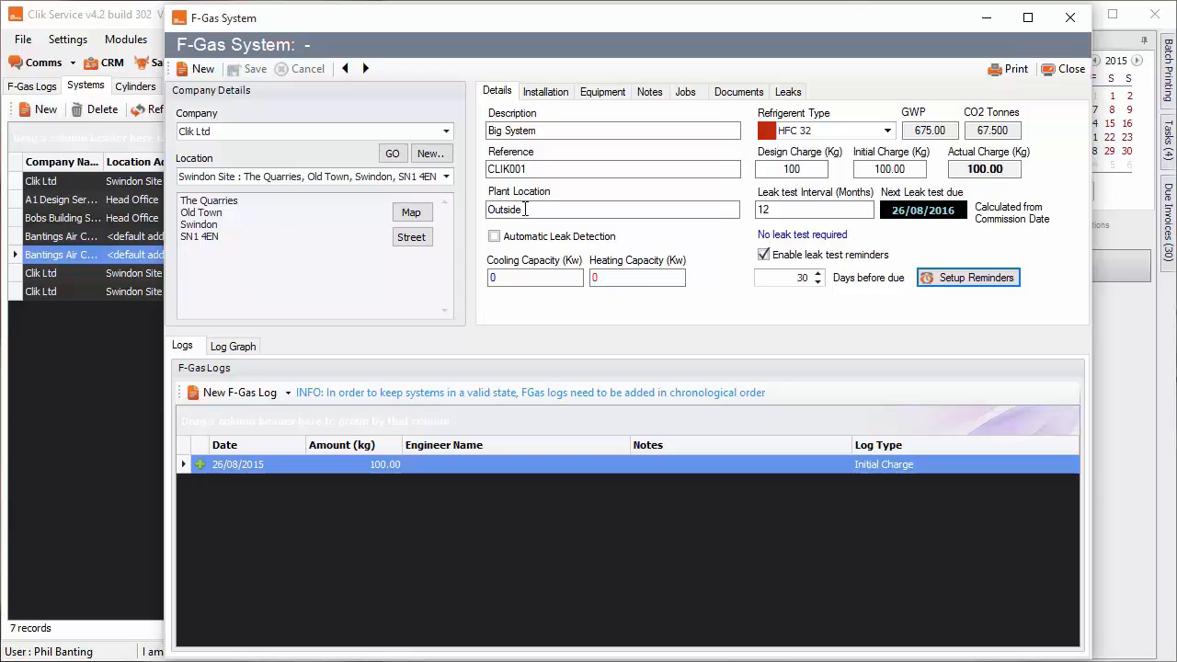
# Step: Add the site's DAIKEN AIR CON UNIT to the system's equipment, agreeing to remove it from its old system
pyautogui.click(594, 99)
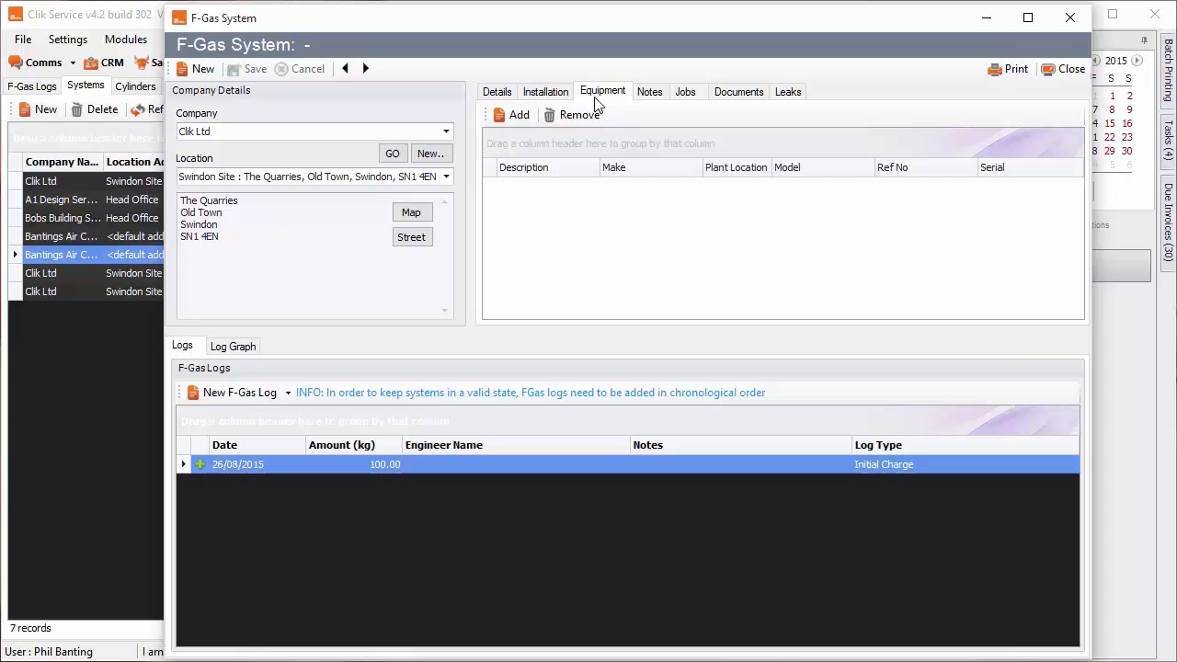
pyautogui.click(522, 115)
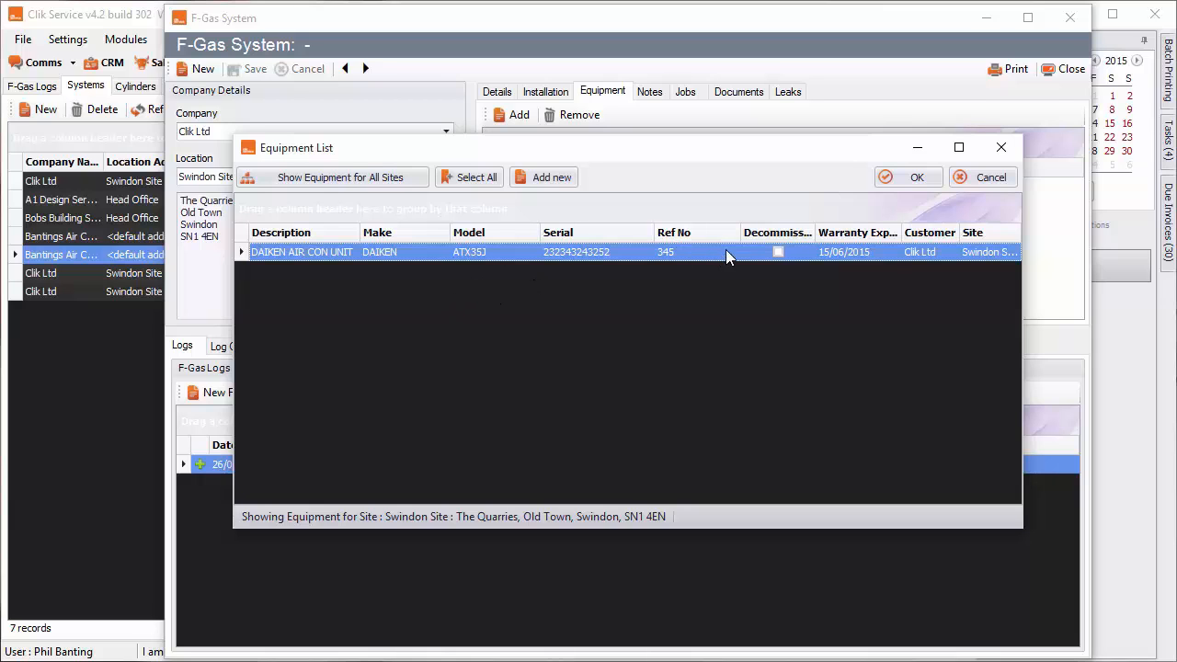
pyautogui.click(910, 178)
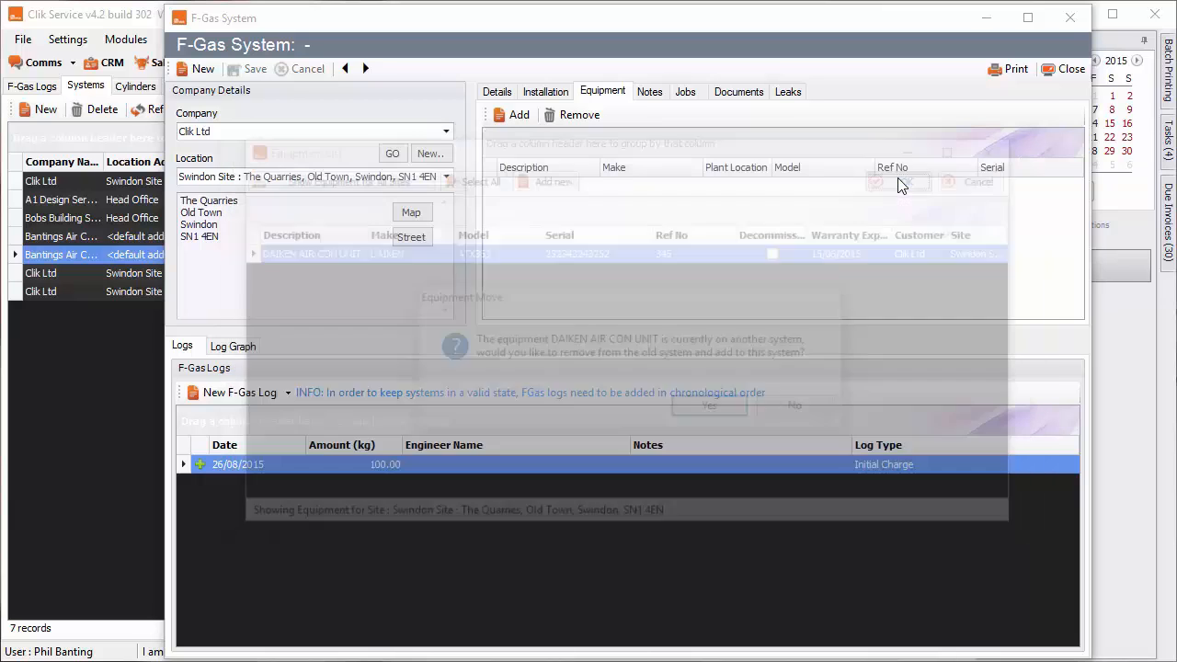
pyautogui.click(708, 416)
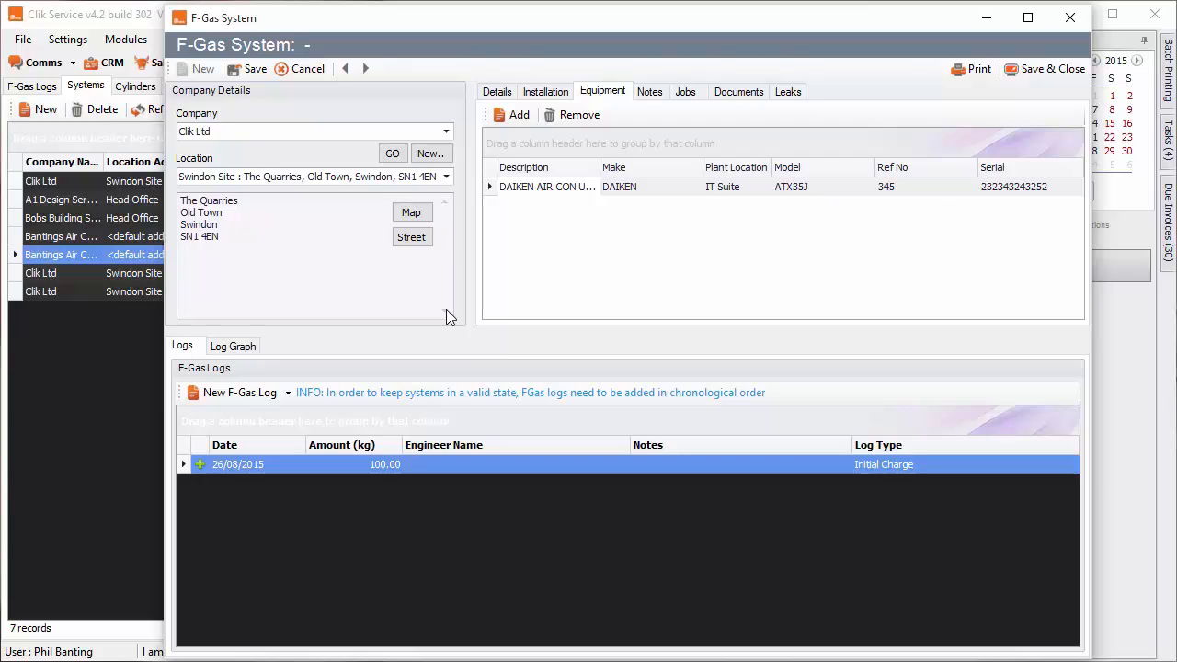
# Step: Review the system's notes, jobs, documents and leaks, and return to its main details
pyautogui.click(646, 98)
pyautogui.click(638, 113)
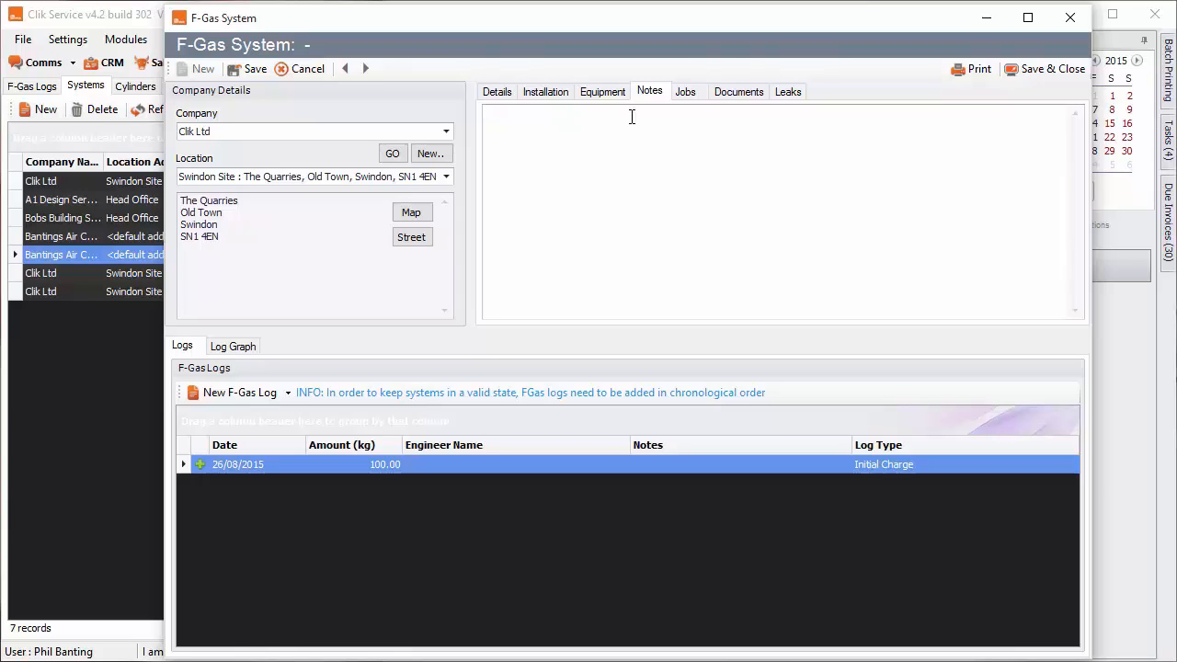
pyautogui.click(686, 97)
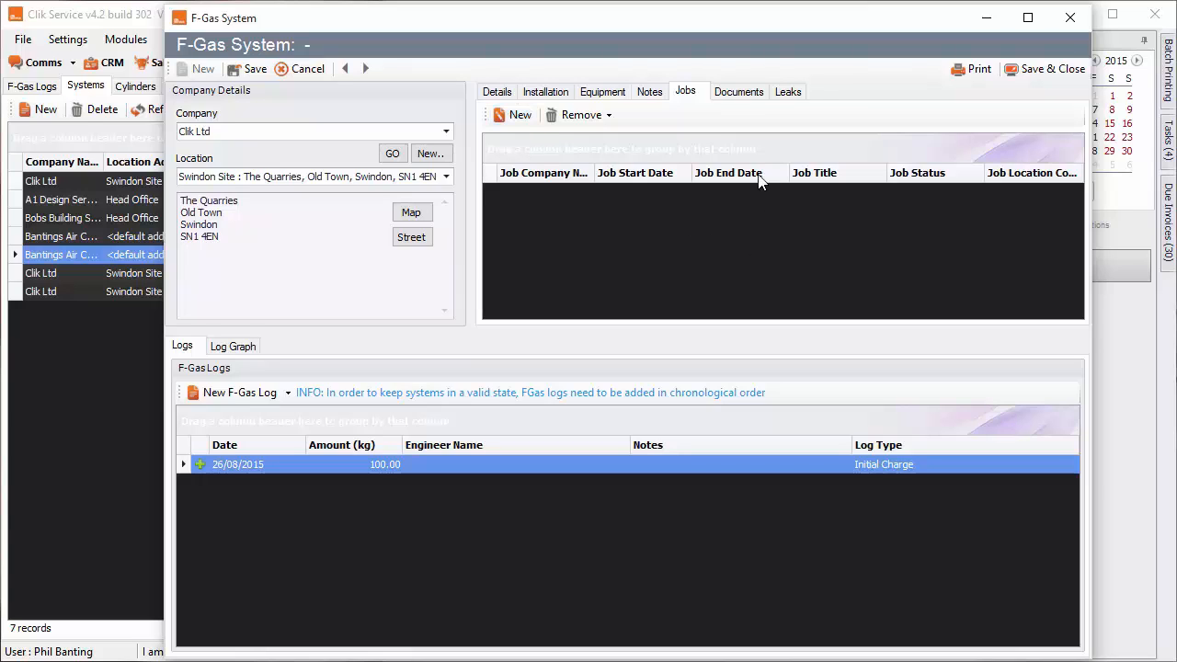
pyautogui.click(745, 94)
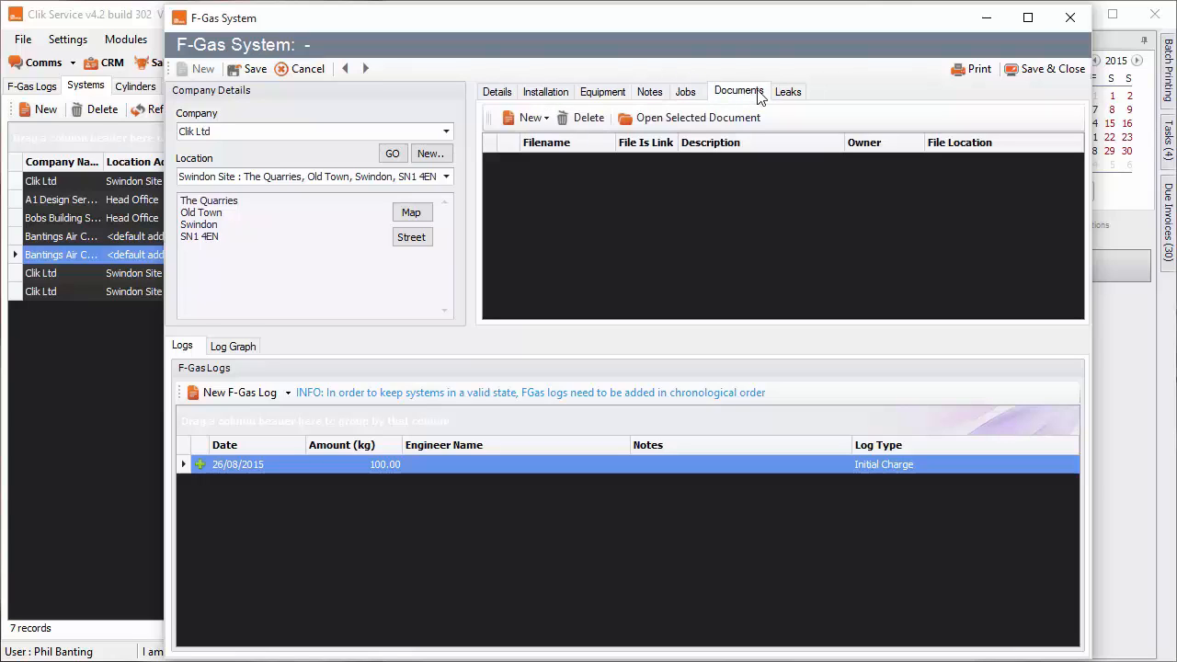
pyautogui.click(779, 96)
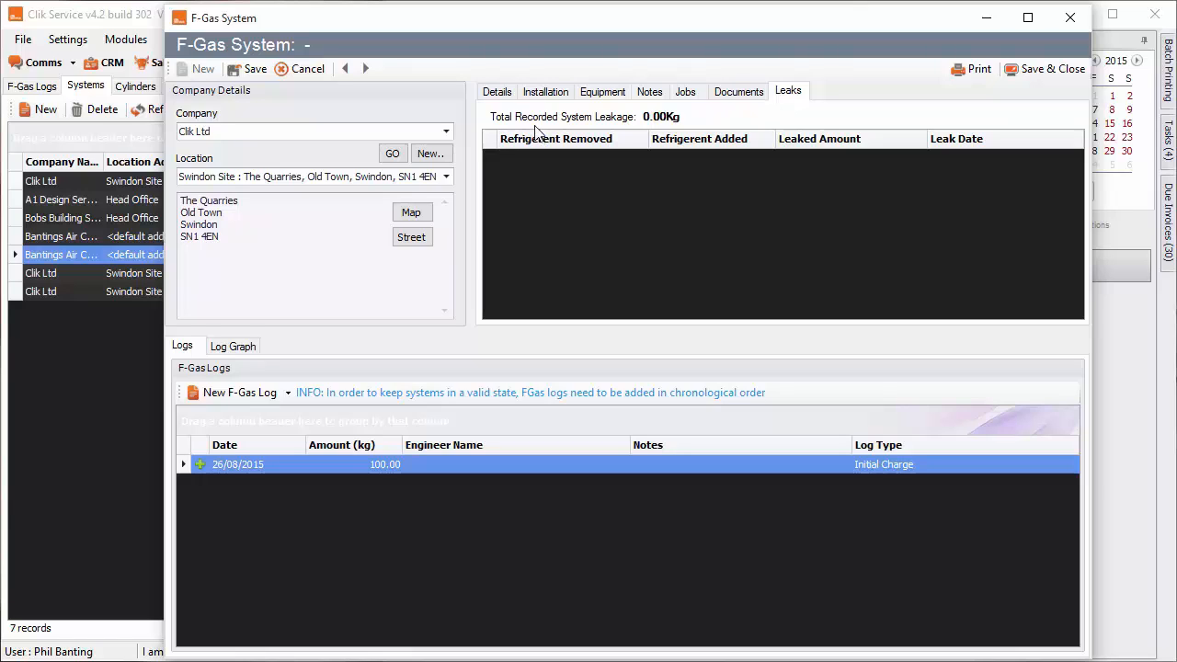
pyautogui.click(501, 96)
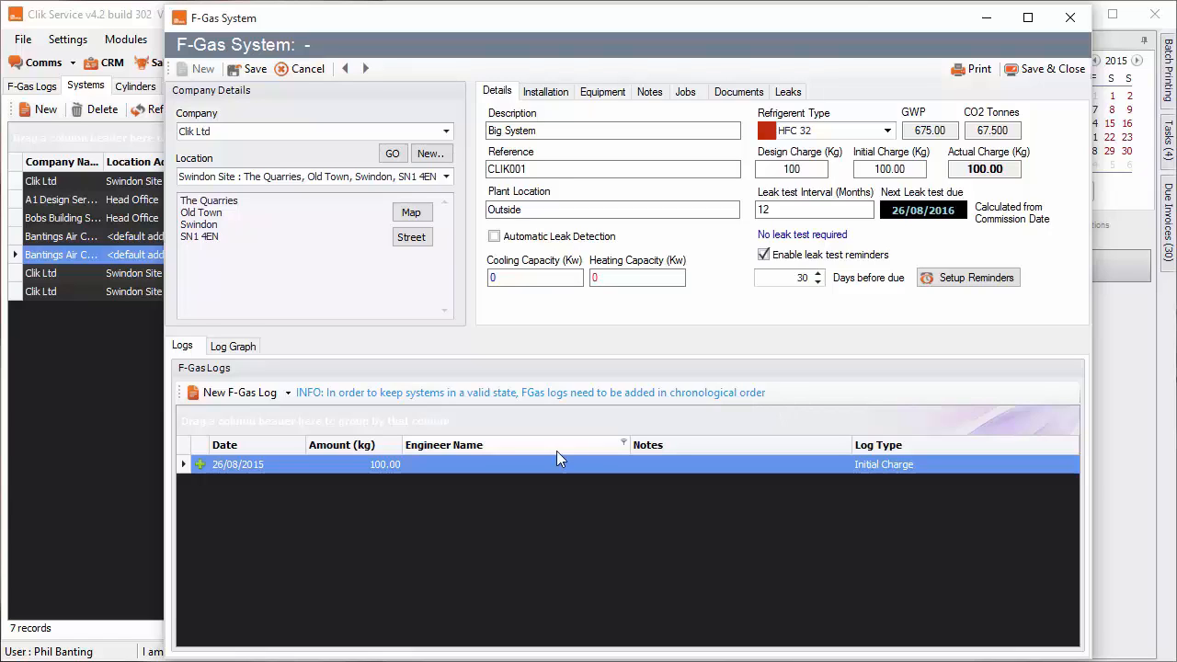
# Step: Start a refrigerant removal log for the system and create a new cylinder record for it
pyautogui.click(286, 394)
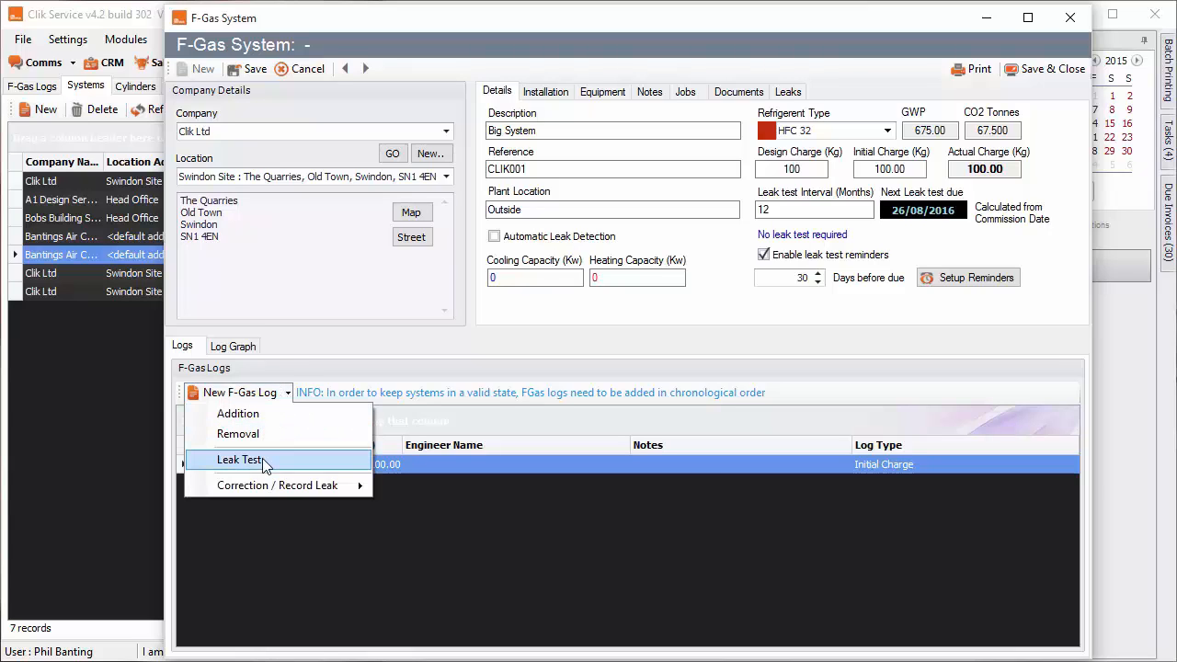
pyautogui.moveTo(271, 485)
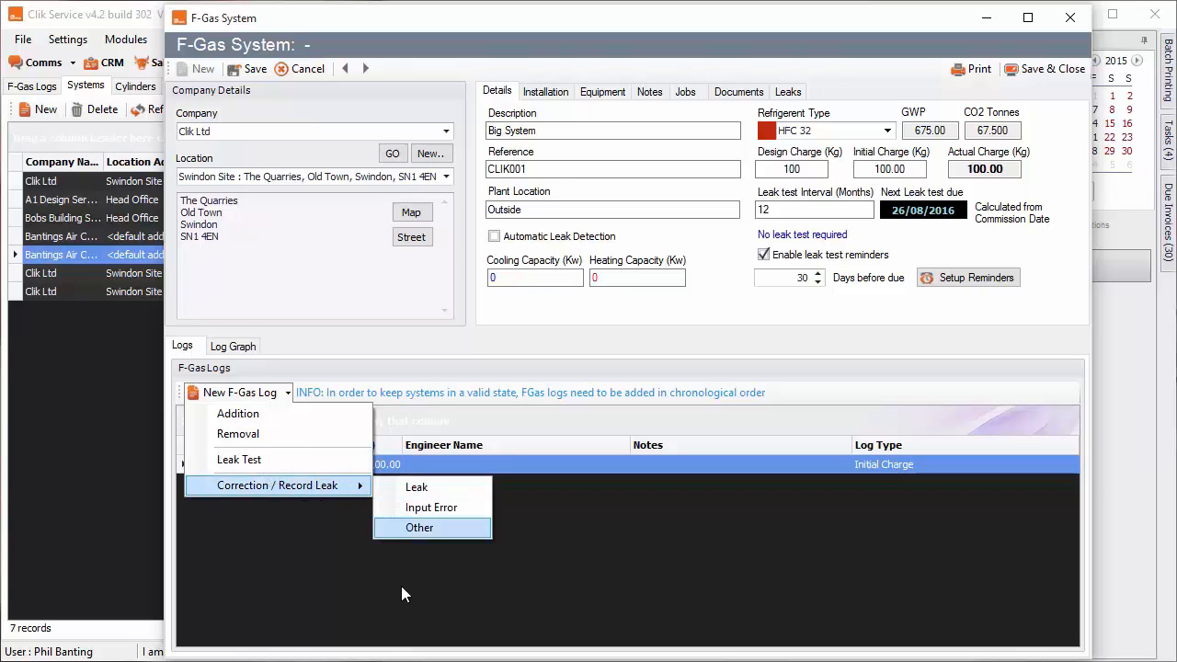
pyautogui.click(242, 434)
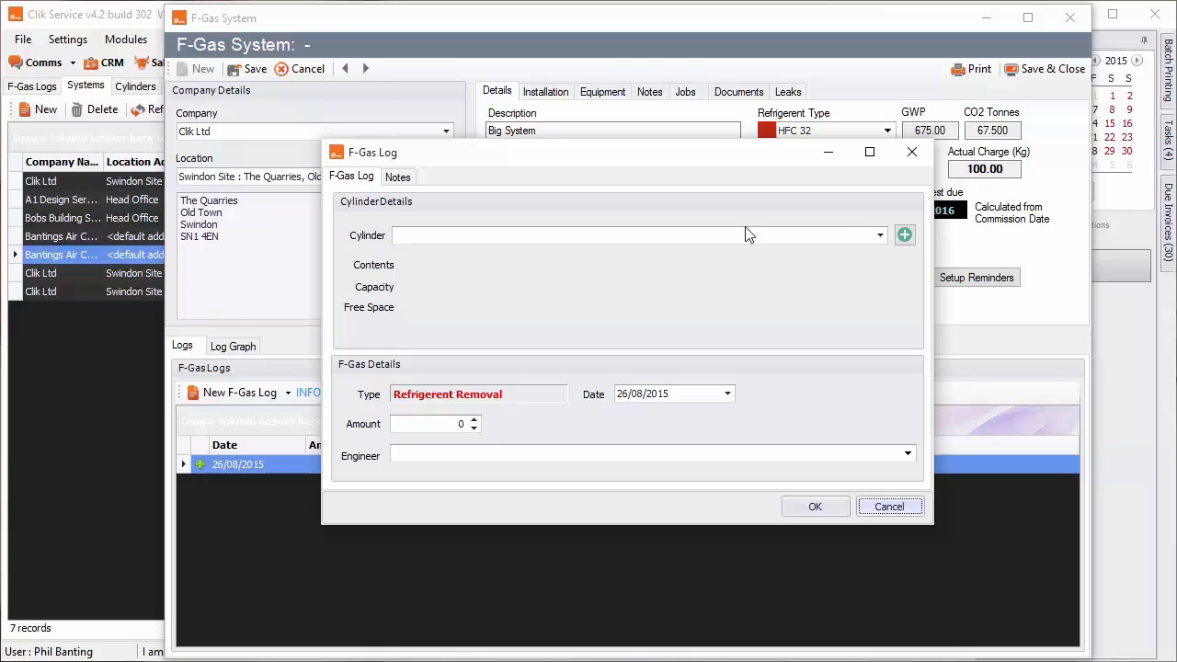
pyautogui.click(883, 239)
pyautogui.click(900, 240)
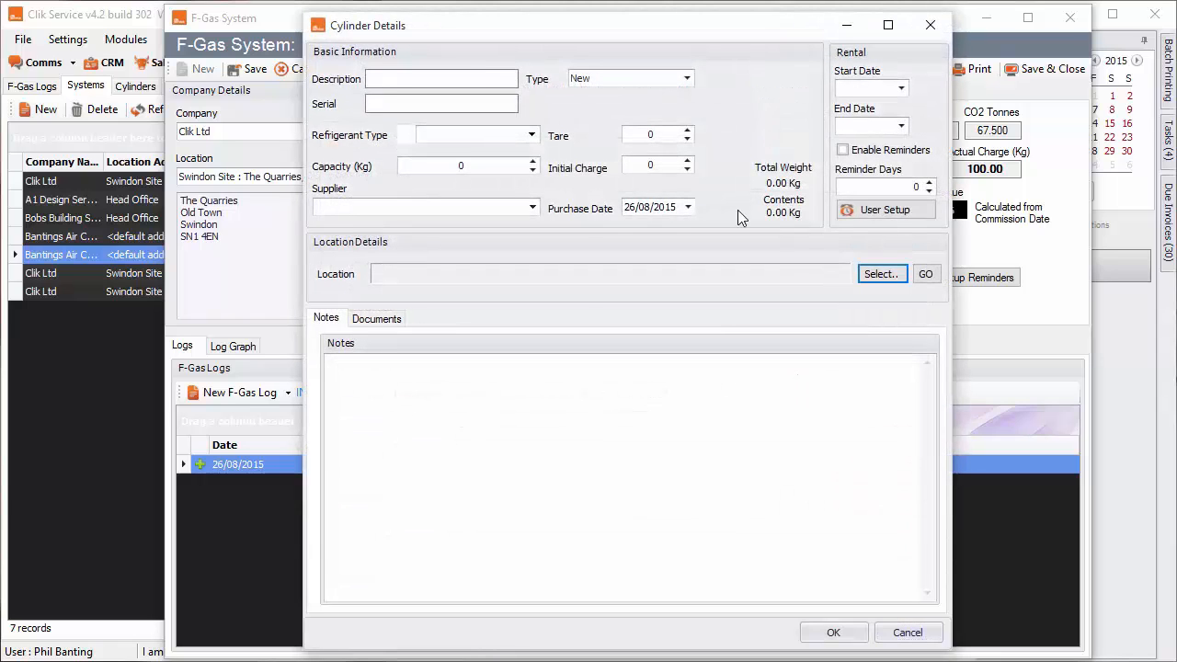
# Step: Give the new cylinder the description Cyliner and the serial 89789798
pyautogui.click(467, 78)
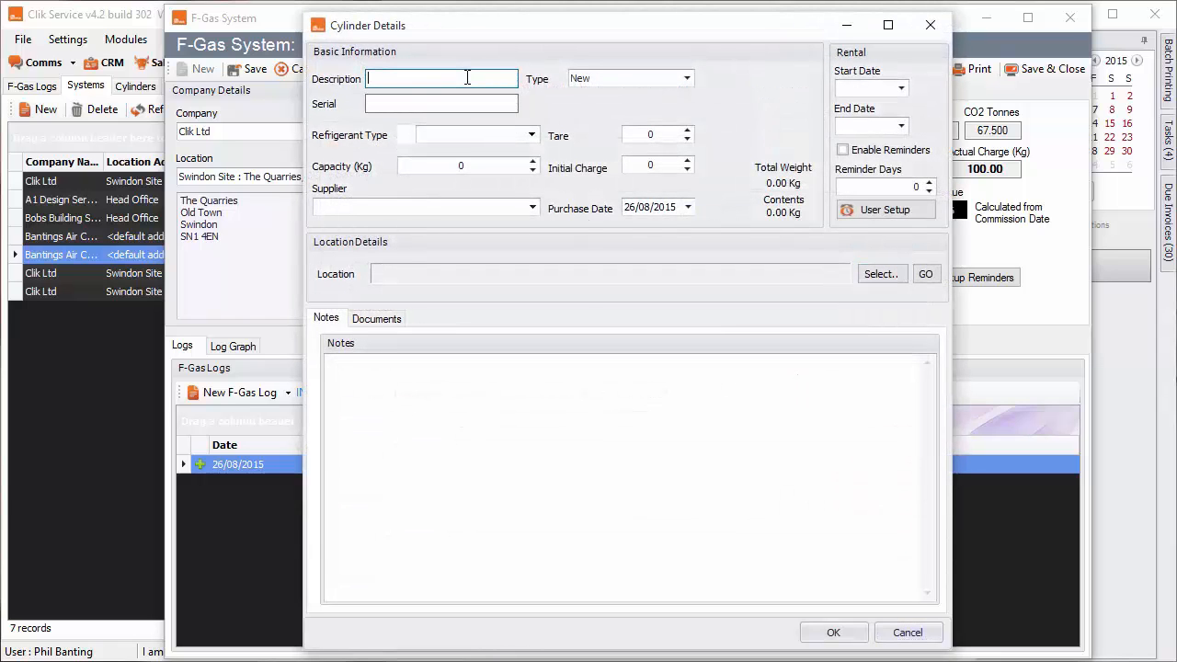
pyautogui.write('yliner')
pyautogui.click(442, 103)
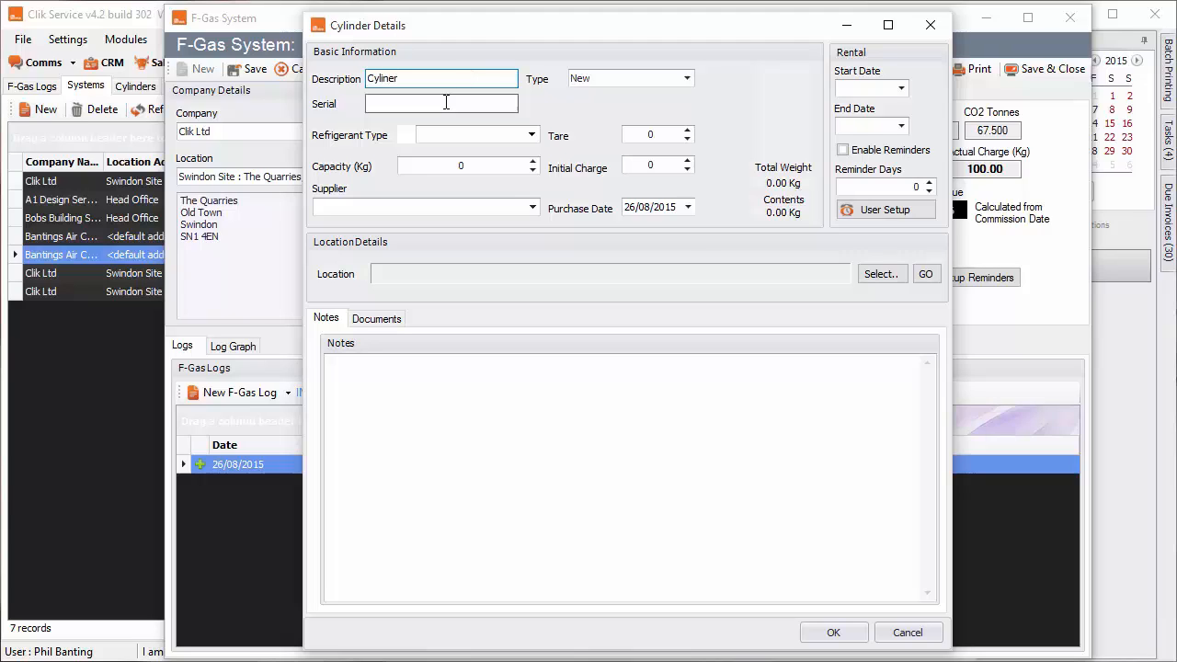
pyautogui.write('8978979')
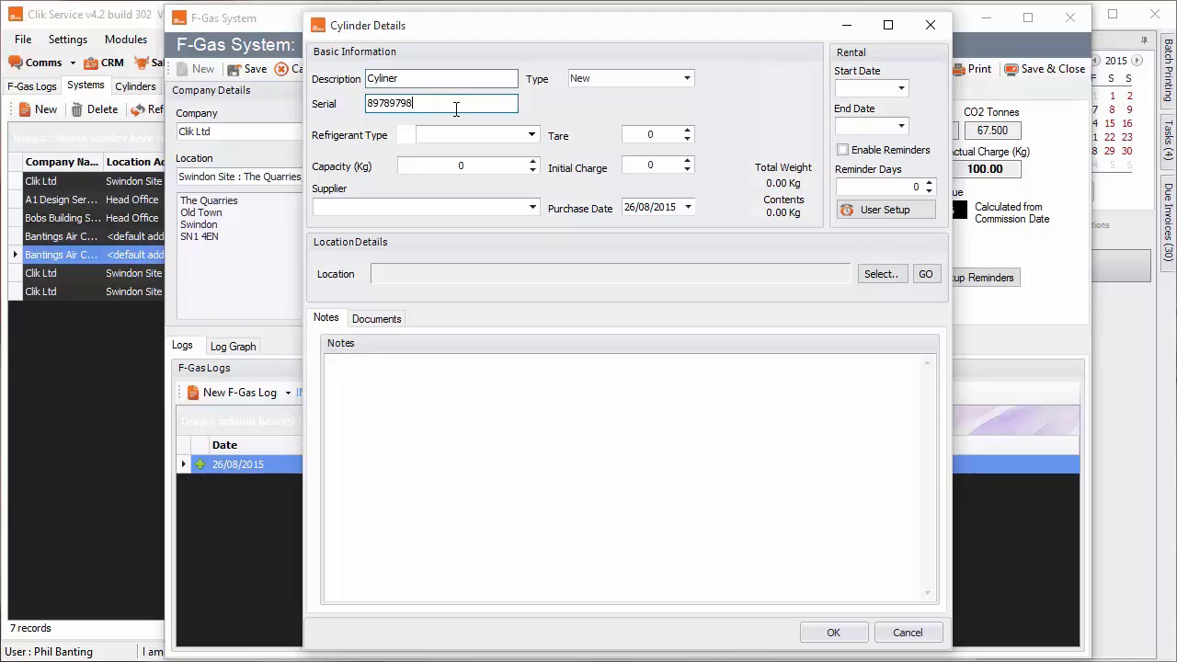
pyautogui.write('8')
# Step: Set the new cylinder's refrigerant type to HFC 32, its capacity to 100 kg and its supplier to A1 Design Services
pyautogui.moveTo(570, 26); pyautogui.dragTo(378, 50)
pyautogui.click(330, 152)
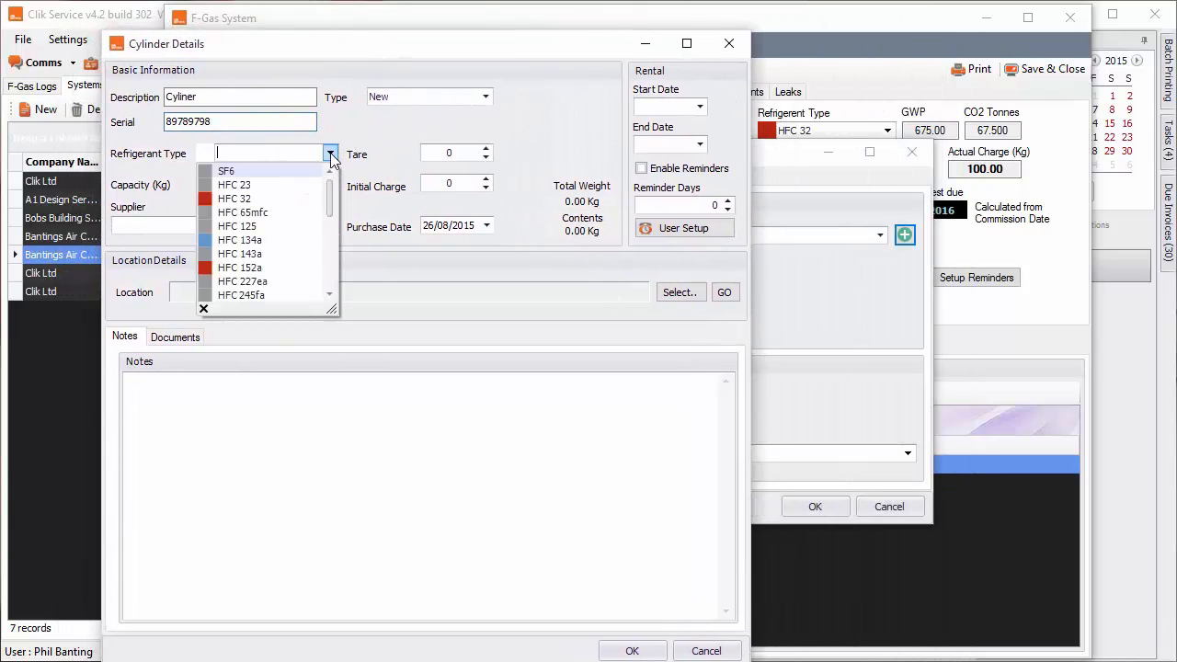
pyautogui.click(285, 201)
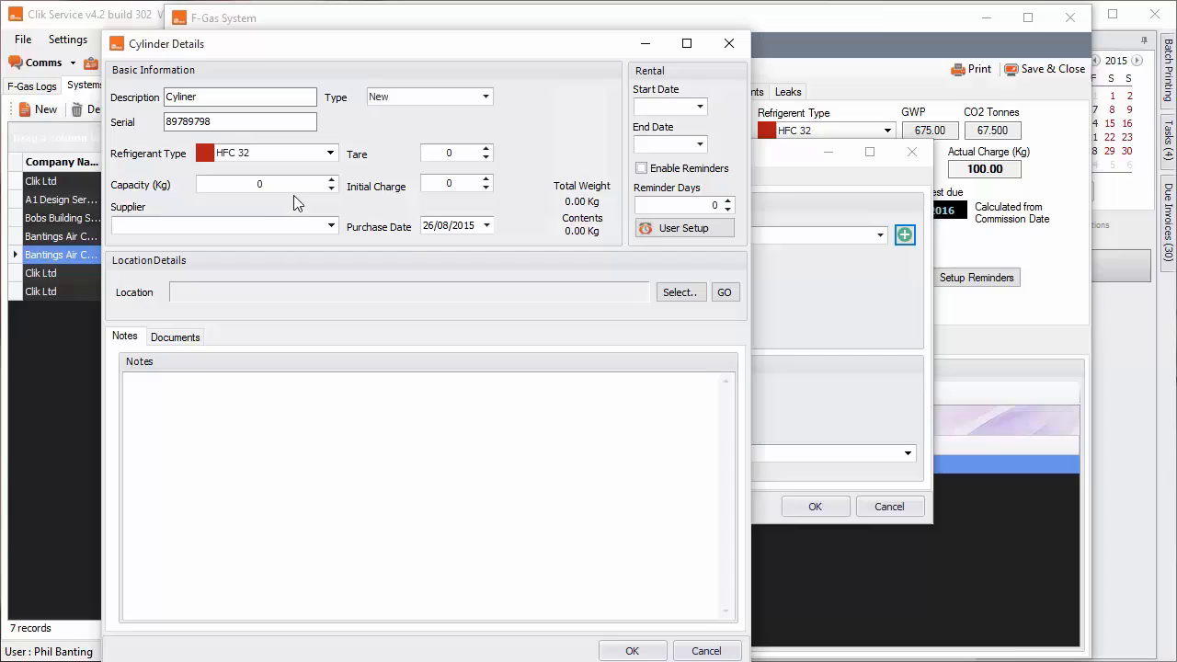
pyautogui.moveTo(310, 181); pyautogui.dragTo(204, 182)
pyautogui.write('100')
pyautogui.click(331, 226)
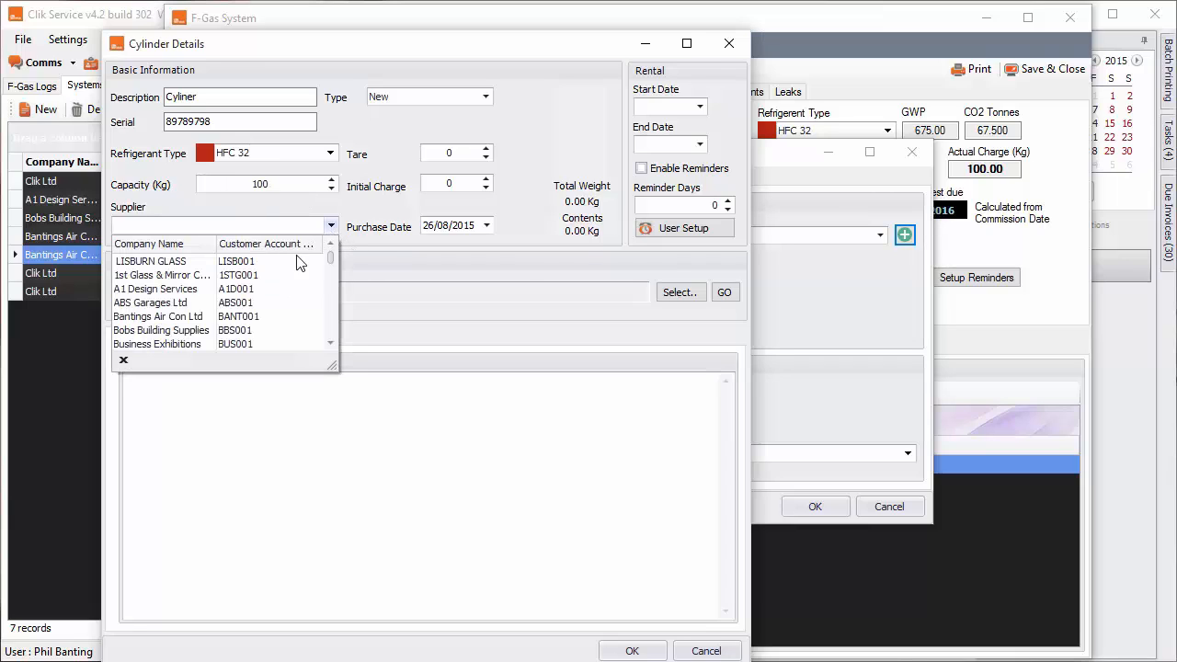
pyautogui.click(245, 289)
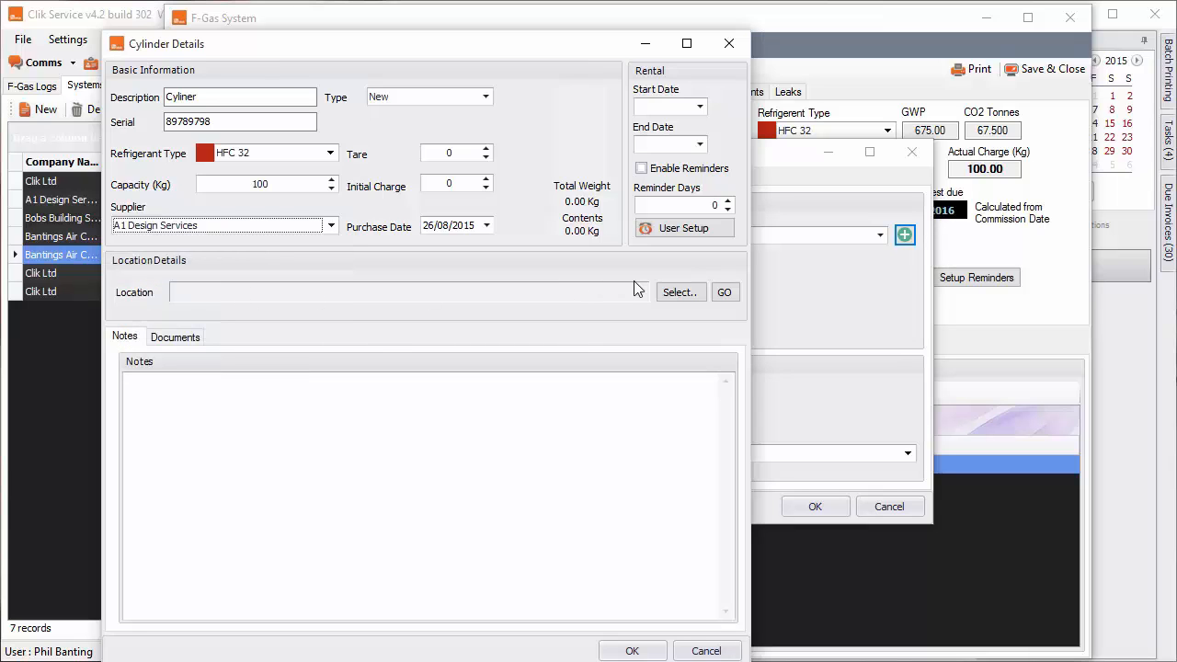
# Step: Assign the Ford vehicle as the new cylinder's location and accept the cylinder details
pyautogui.click(668, 295)
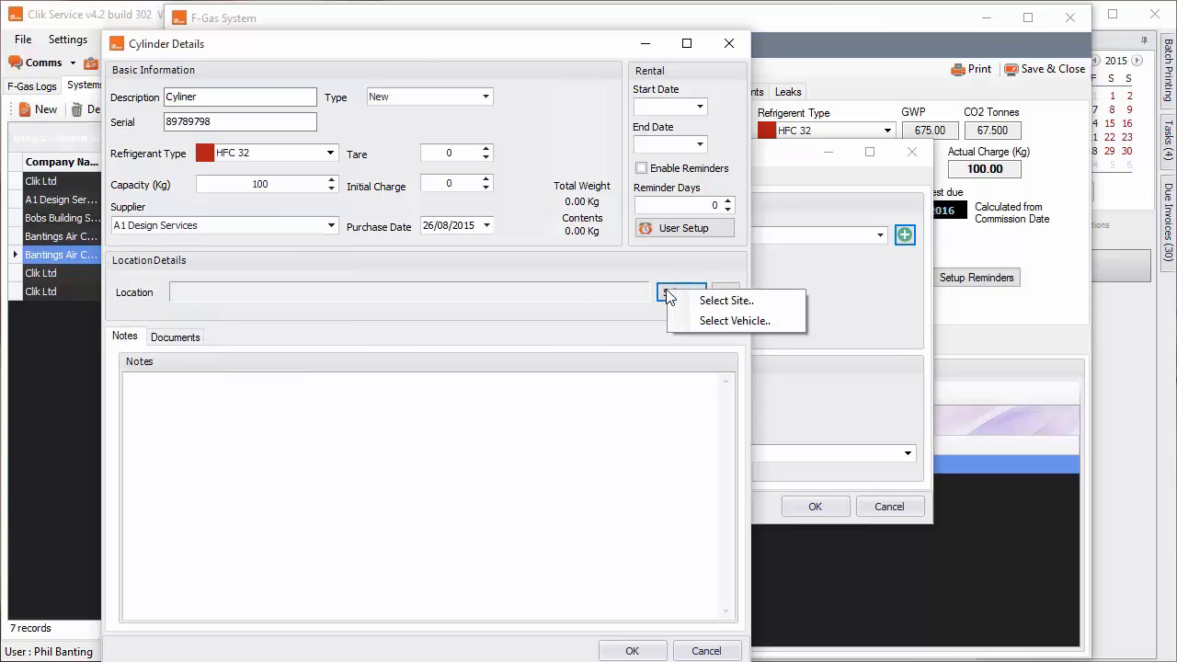
pyautogui.click(706, 320)
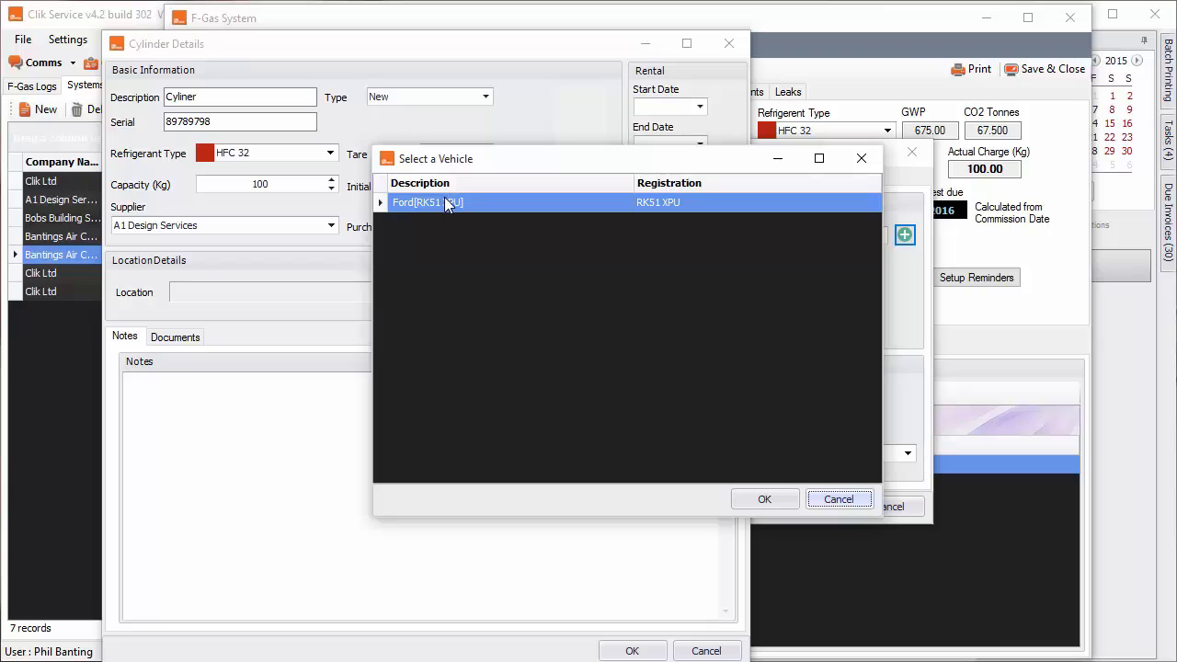
pyautogui.click(762, 499)
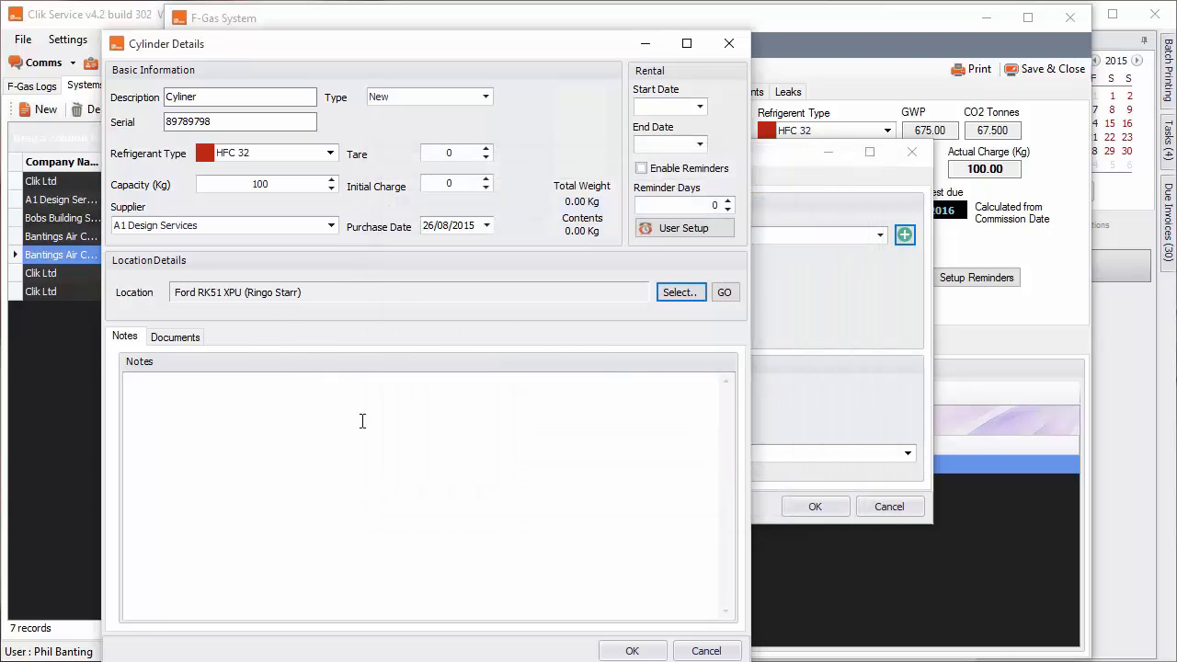
pyautogui.click(637, 650)
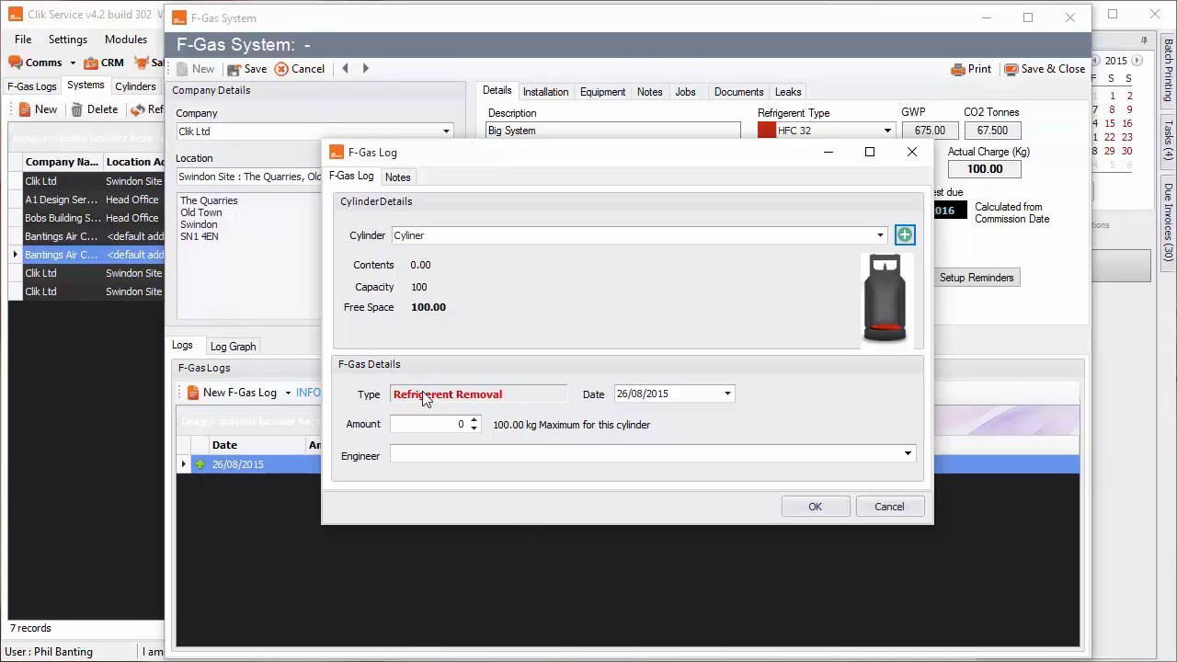
# Step: Log a 50 kg refrigerant removal into the Cyliner cylinder and assign the engineer
pyautogui.click(451, 425)
pyautogui.write('50.')
pyautogui.click(905, 456)
pyautogui.click(614, 544)
pyautogui.click(787, 509)
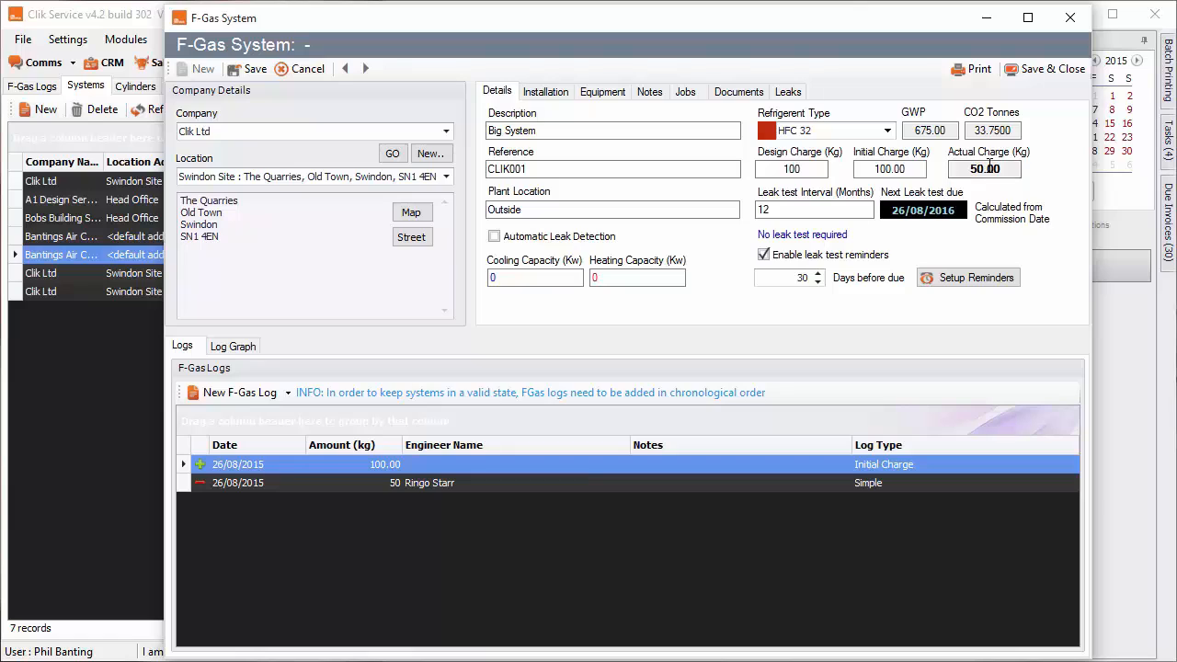
# Step: Save and close the system record, and open the Cyliner record in the cylinder list
pyautogui.click(468, 481)
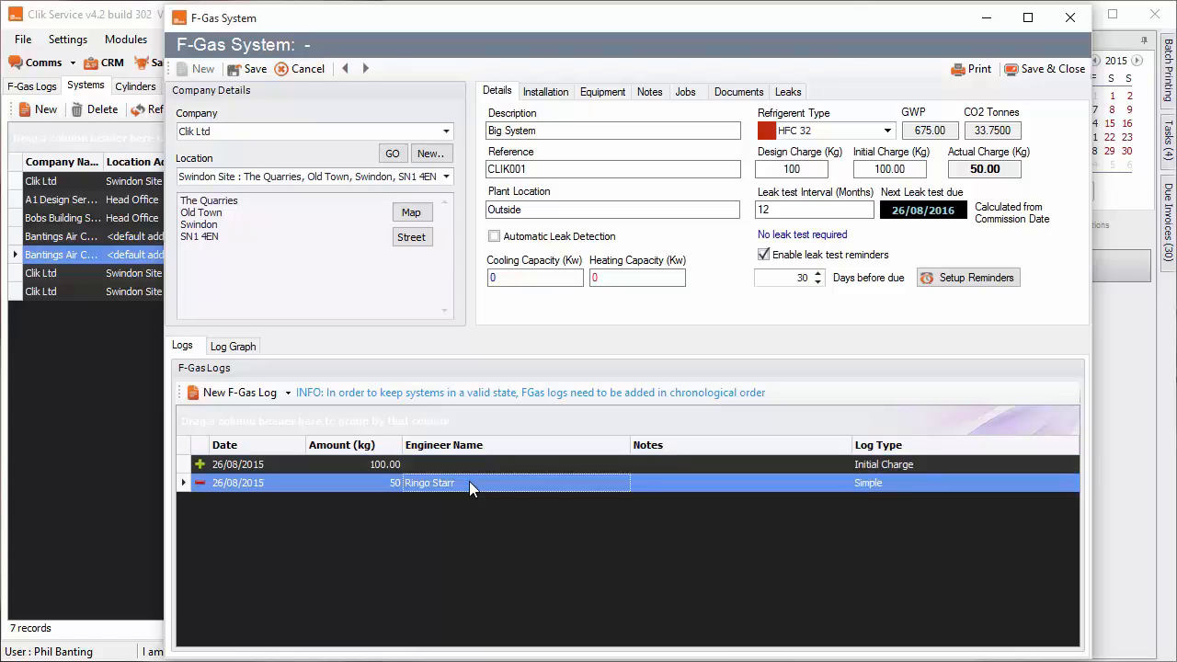
pyautogui.click(246, 74)
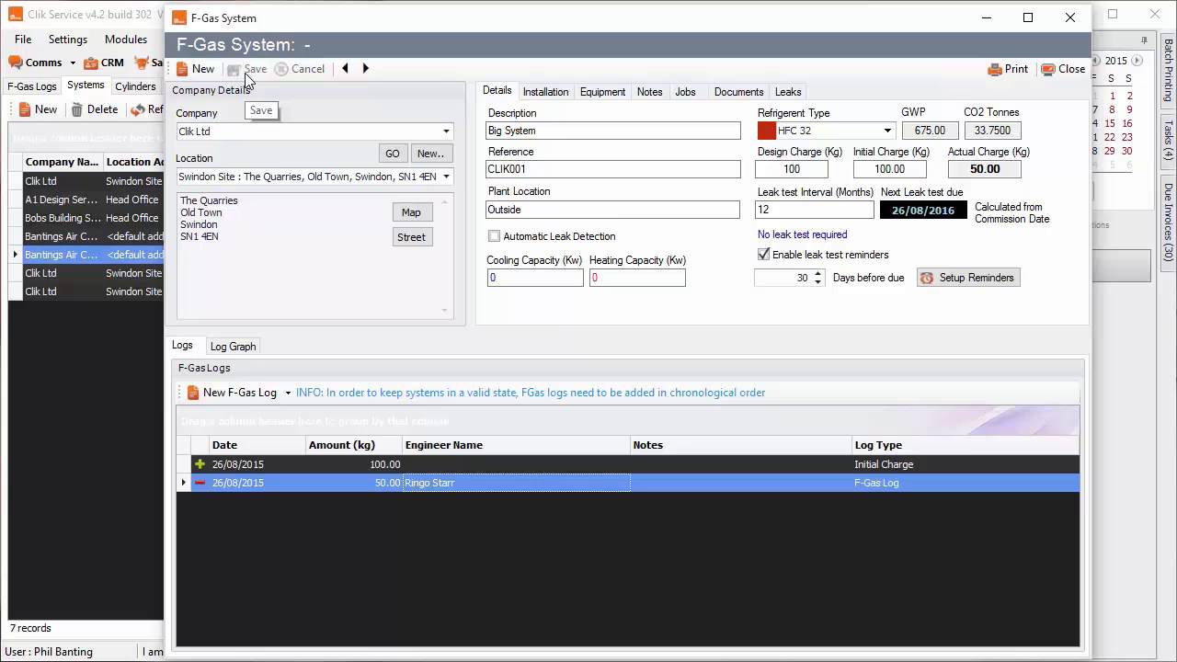
pyautogui.click(1066, 70)
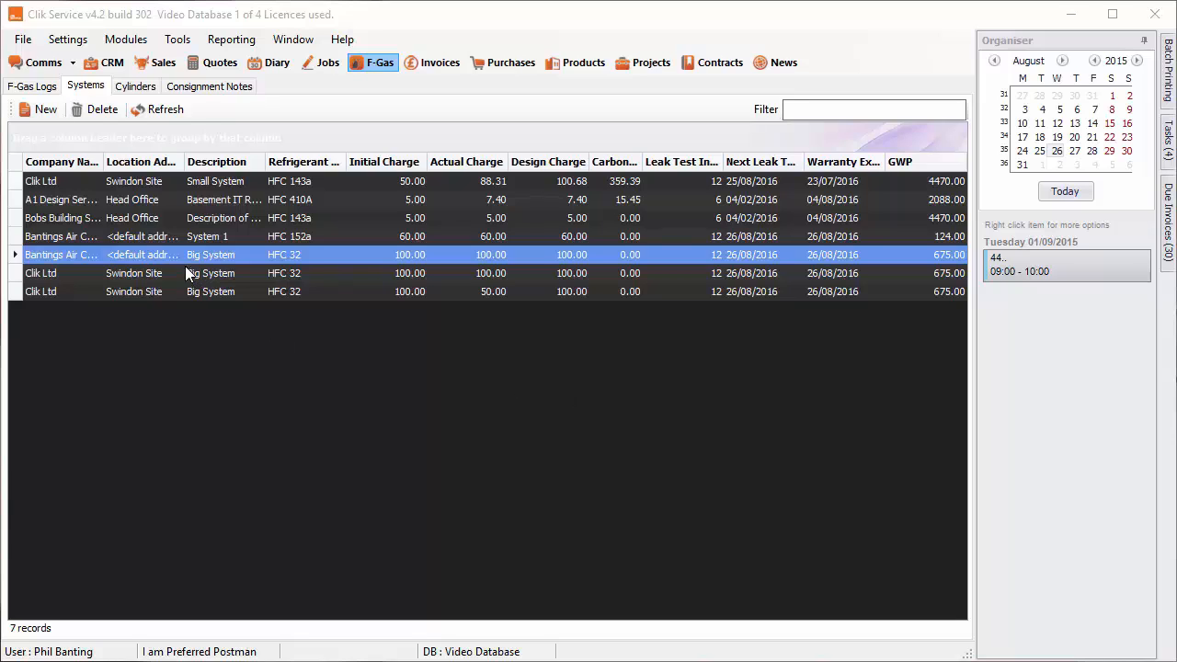
pyautogui.click(152, 86)
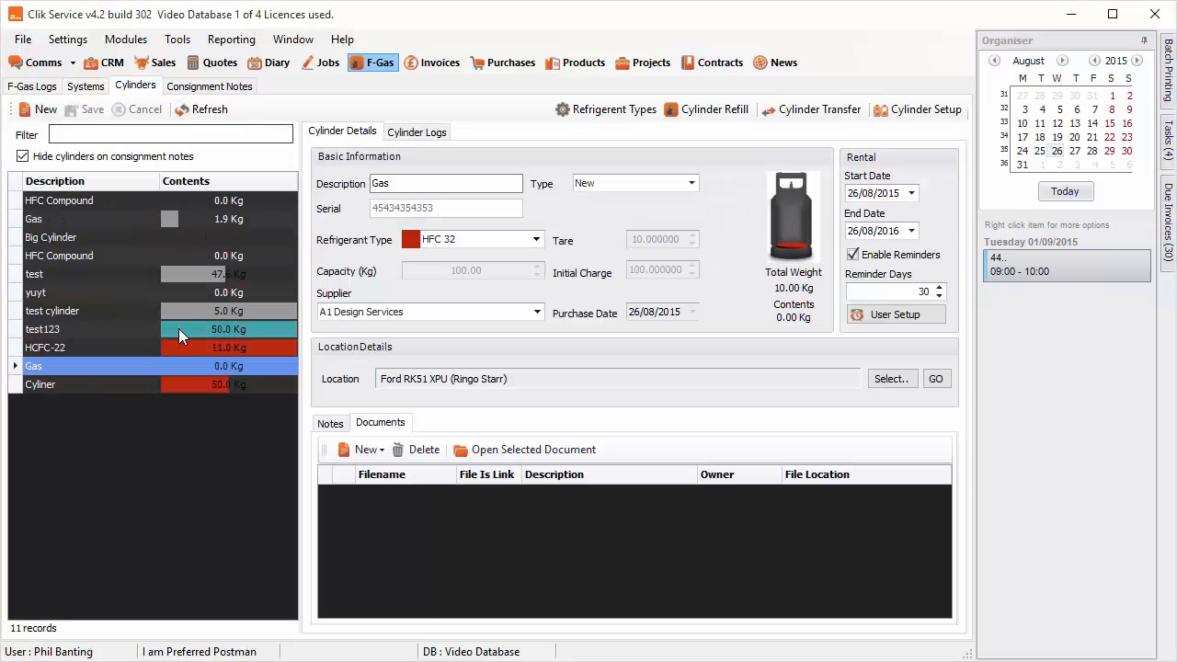
pyautogui.click(188, 384)
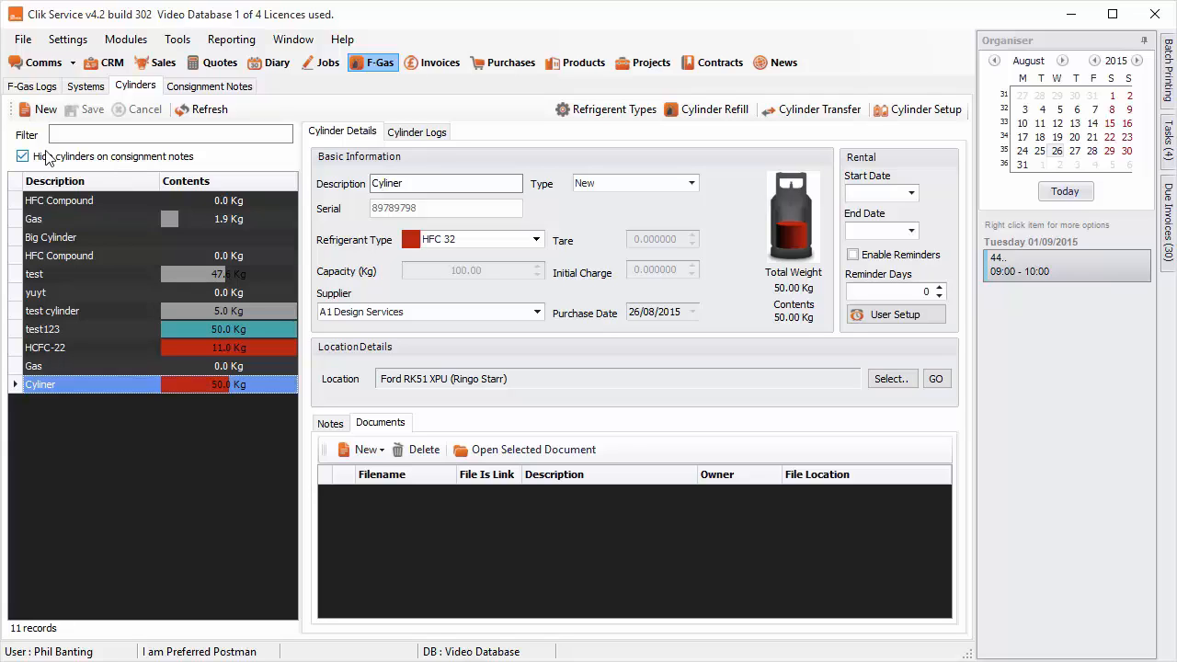
# Step: Create another cylinder record with the description cylinder and the serial 098908908
pyautogui.click(28, 116)
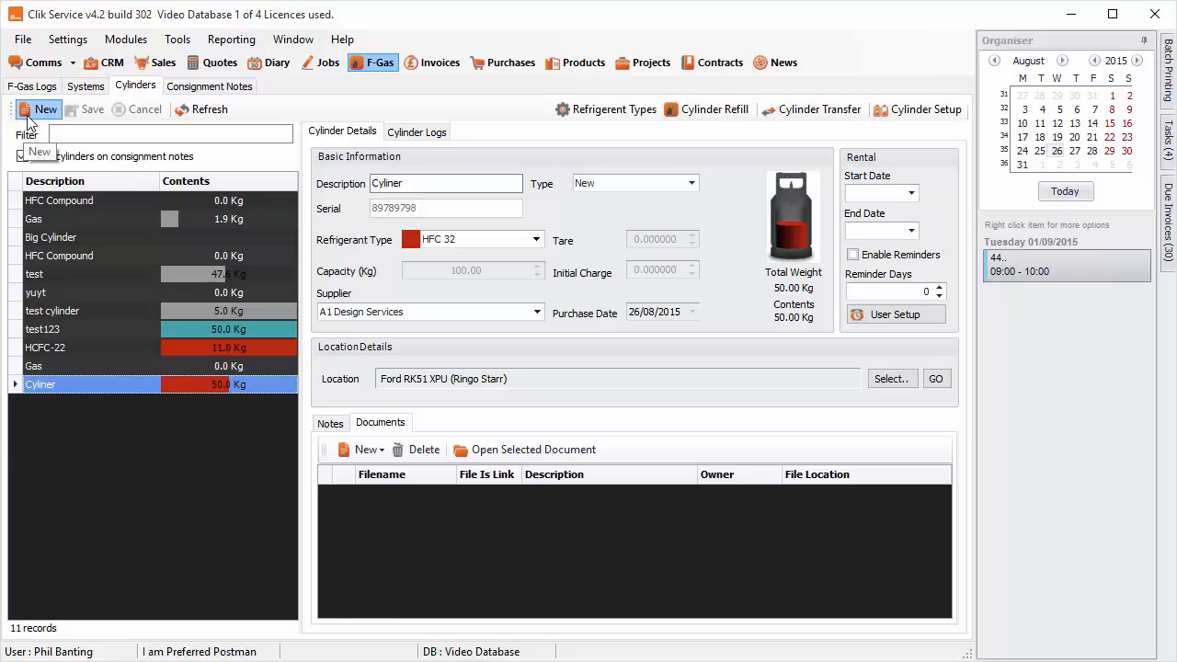
pyautogui.click(471, 183)
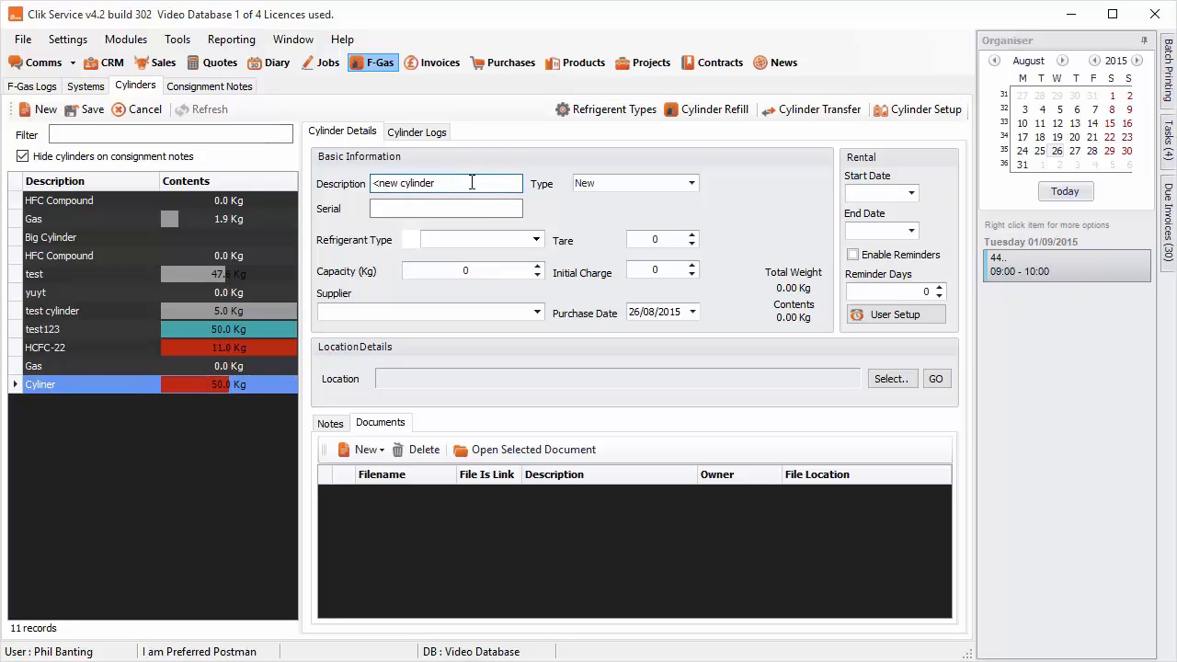
pyautogui.press('BackSpace')
pyautogui.press('BackSpace')
pyautogui.press('BackSpace')
pyautogui.press('BackSpace')
pyautogui.press('BackSpace')
pyautogui.press('BackSpace')
pyautogui.press('BackSpace')
pyautogui.press('BackSpace')
pyautogui.press('BackSpace')
pyautogui.press('BackSpace')
pyautogui.press('BackSpace')
pyautogui.press('BackSpace')
pyautogui.press('BackSpace')
pyautogui.write('cylin')
pyautogui.click(435, 208)
pyautogui.write('098908908')
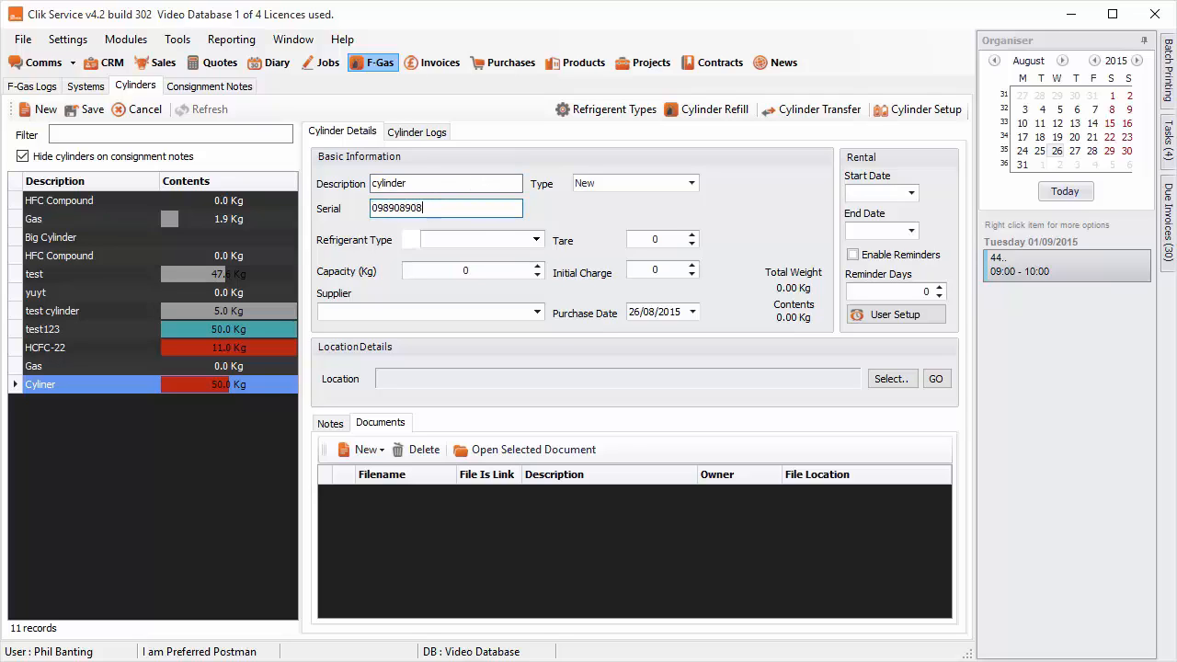
# Step: Set the cylinder's refrigerant type to HFC 32, tare to 10, capacity to 100 kg and supplier to A1 Design Services
pyautogui.click(536, 240)
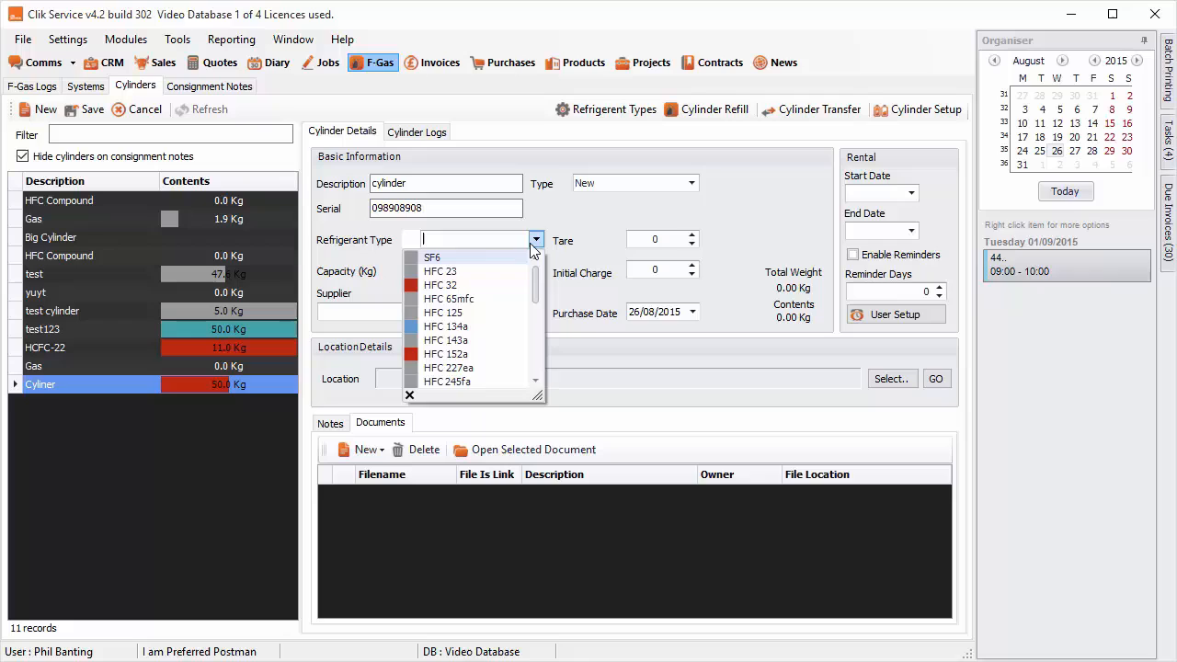
pyautogui.click(470, 293)
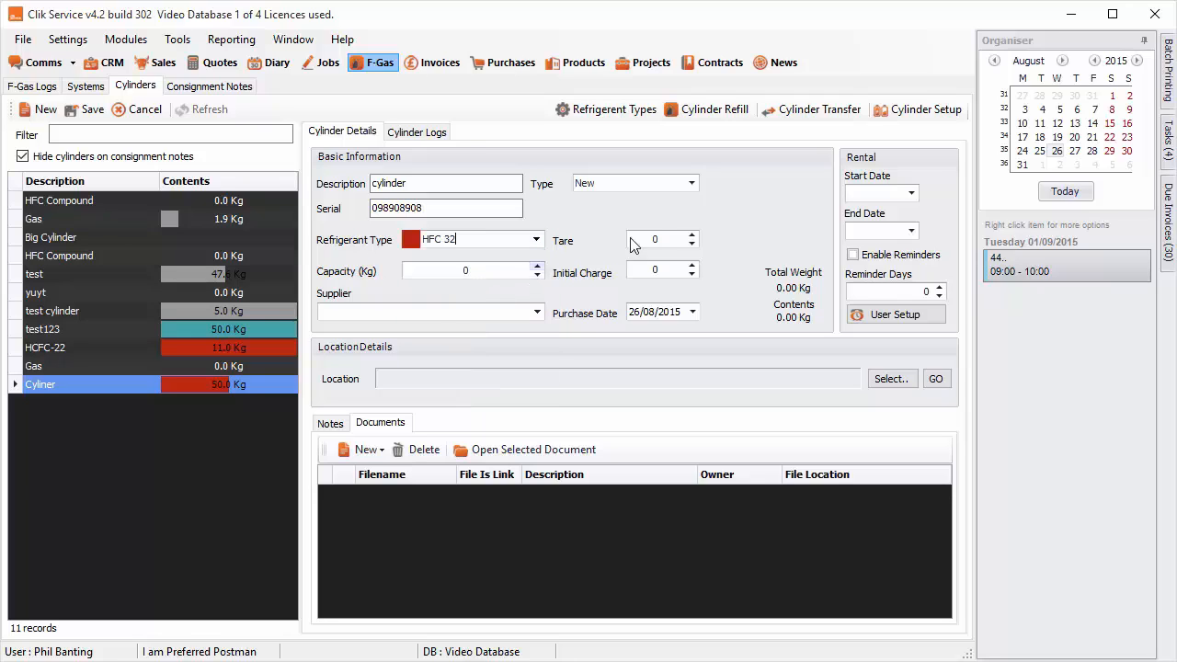
pyautogui.click(663, 237)
pyautogui.write('10.')
pyautogui.click(667, 268)
pyautogui.click(422, 270)
pyautogui.write('100')
pyautogui.click(534, 316)
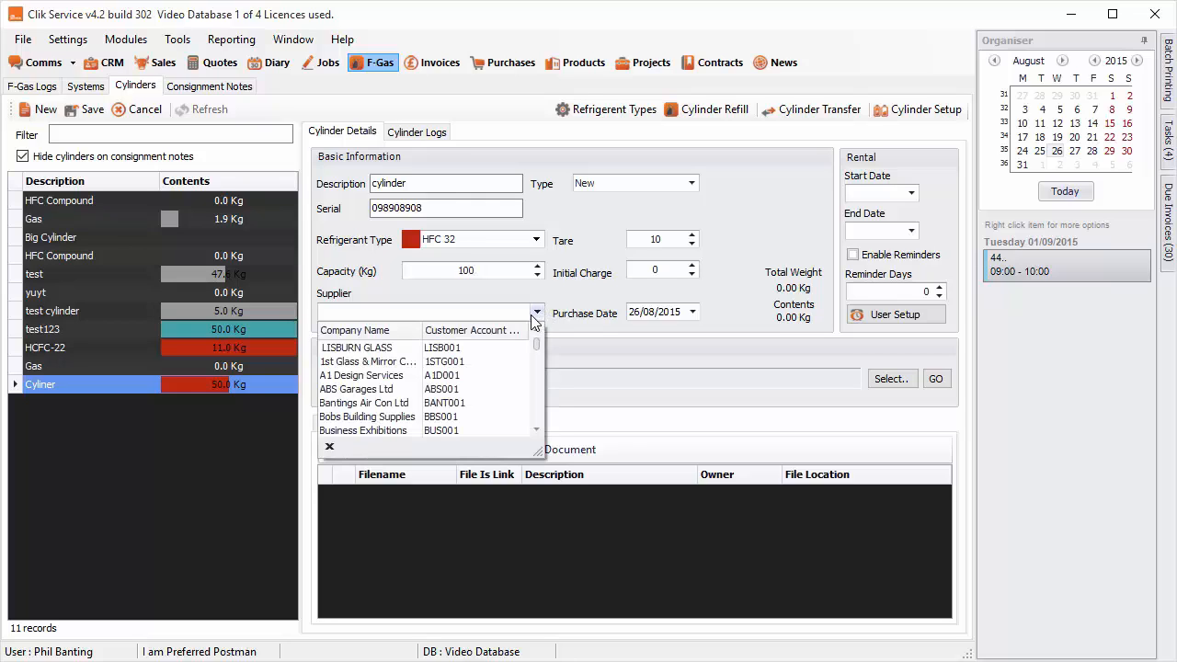
pyautogui.click(444, 377)
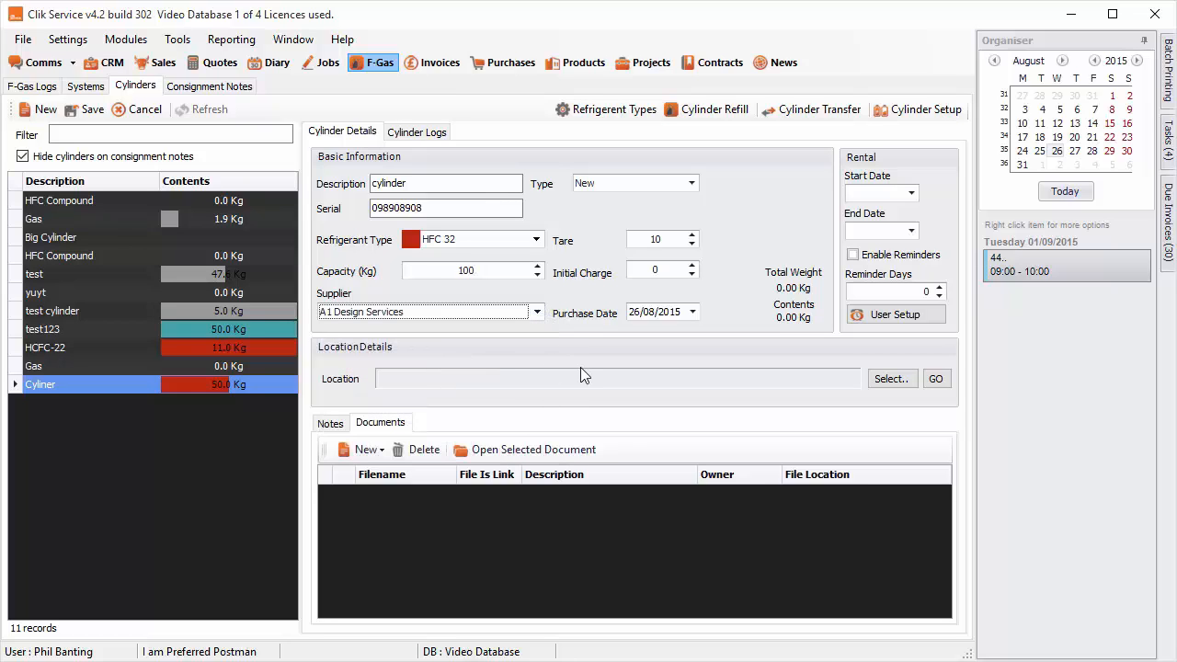
# Step: Set the cylinder's rental start date to 26/08/2015 and end date to 26/08/2016
pyautogui.click(916, 194)
pyautogui.click(941, 342)
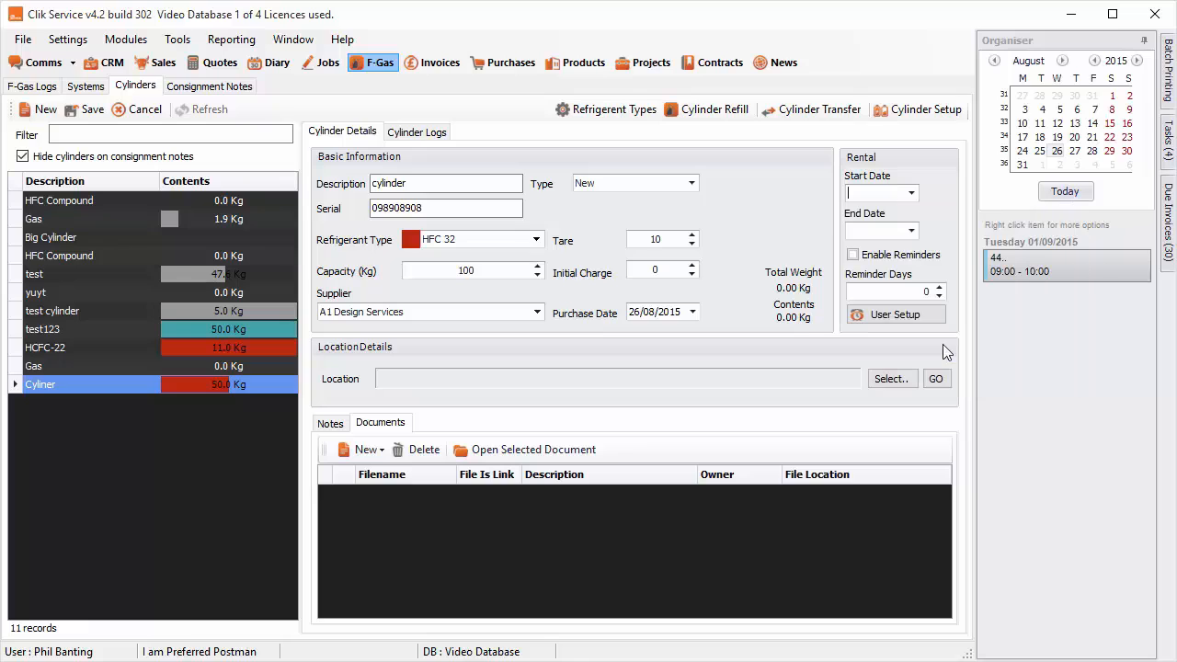
pyautogui.click(910, 231)
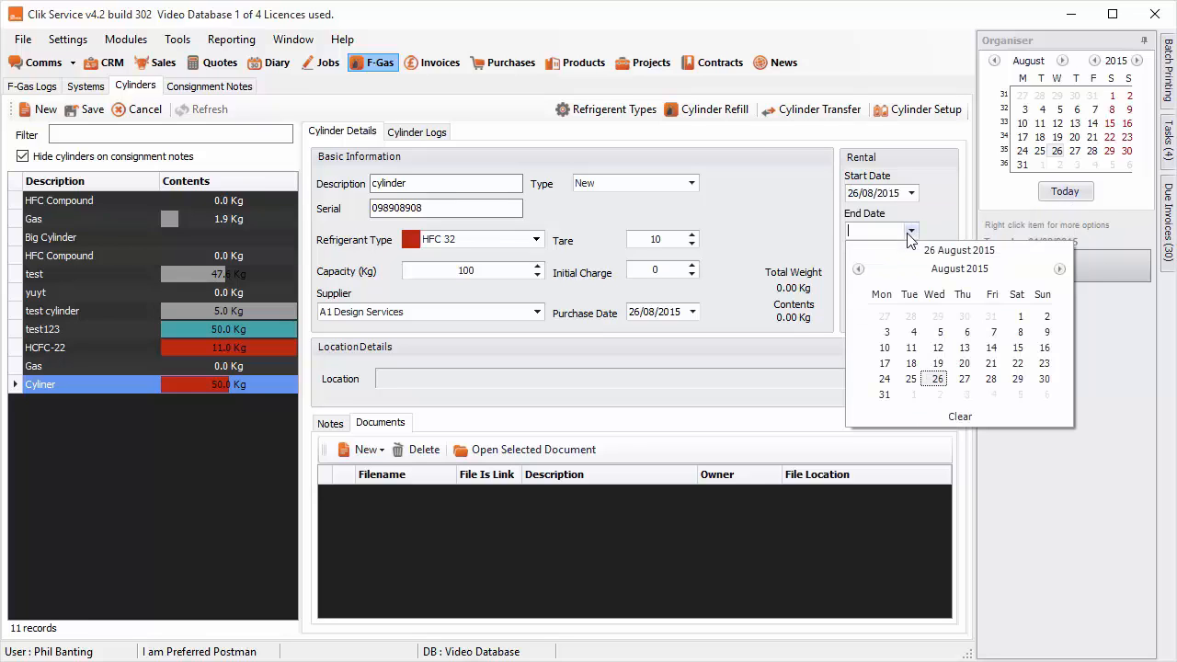
pyautogui.click(957, 270)
pyautogui.click(955, 272)
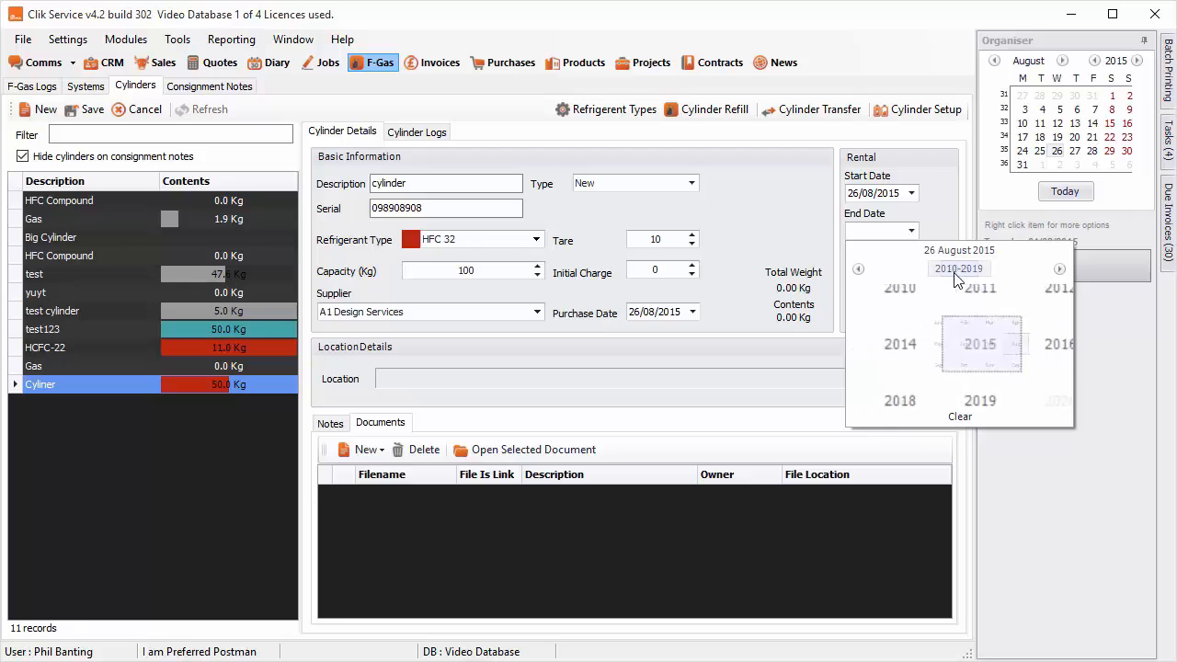
pyautogui.click(1057, 347)
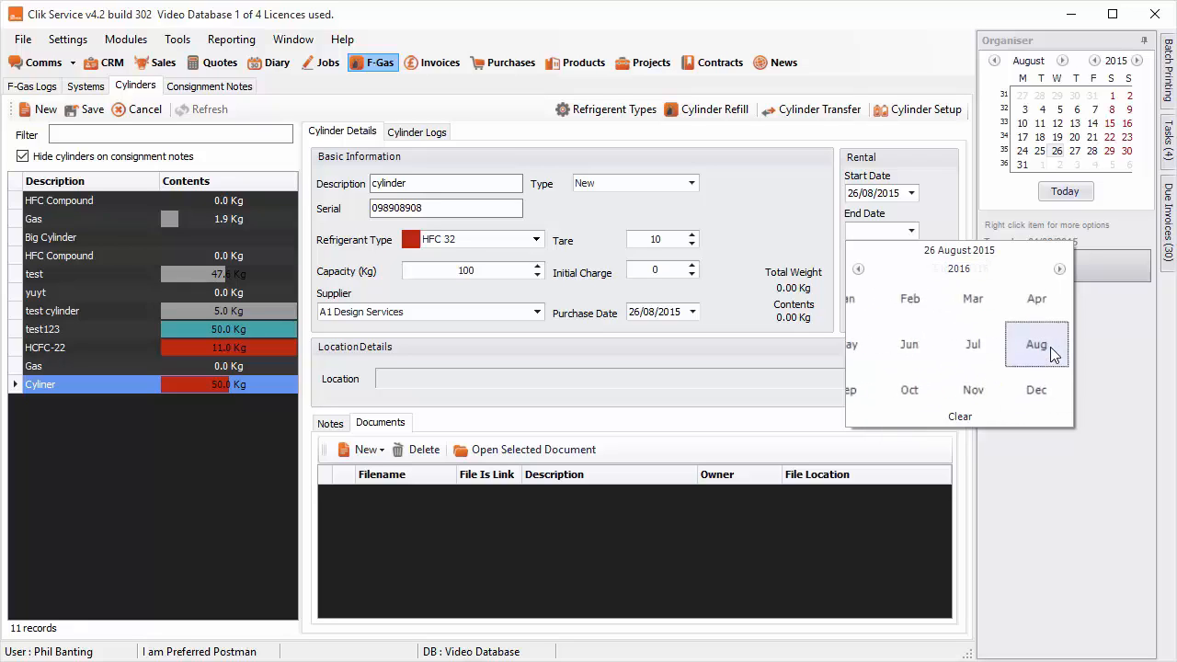
pyautogui.click(1050, 347)
pyautogui.click(993, 379)
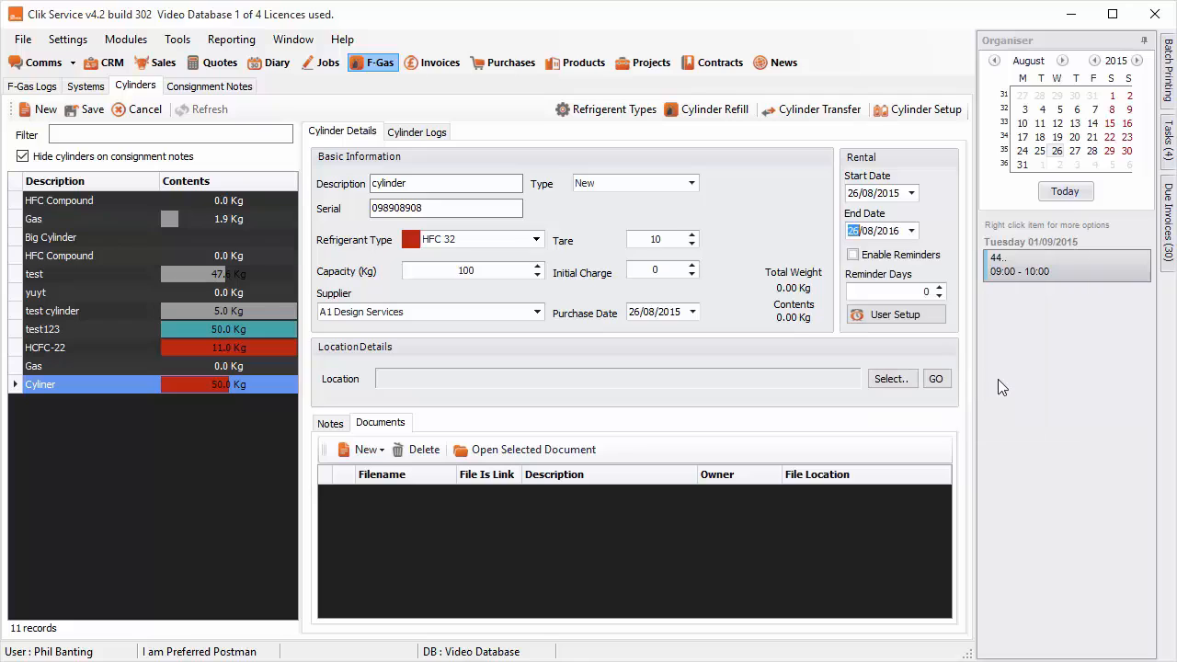
# Step: Enable rental reminders for the cylinder with 30 reminder days
pyautogui.click(853, 259)
pyautogui.click(921, 290)
pyautogui.write('30.')
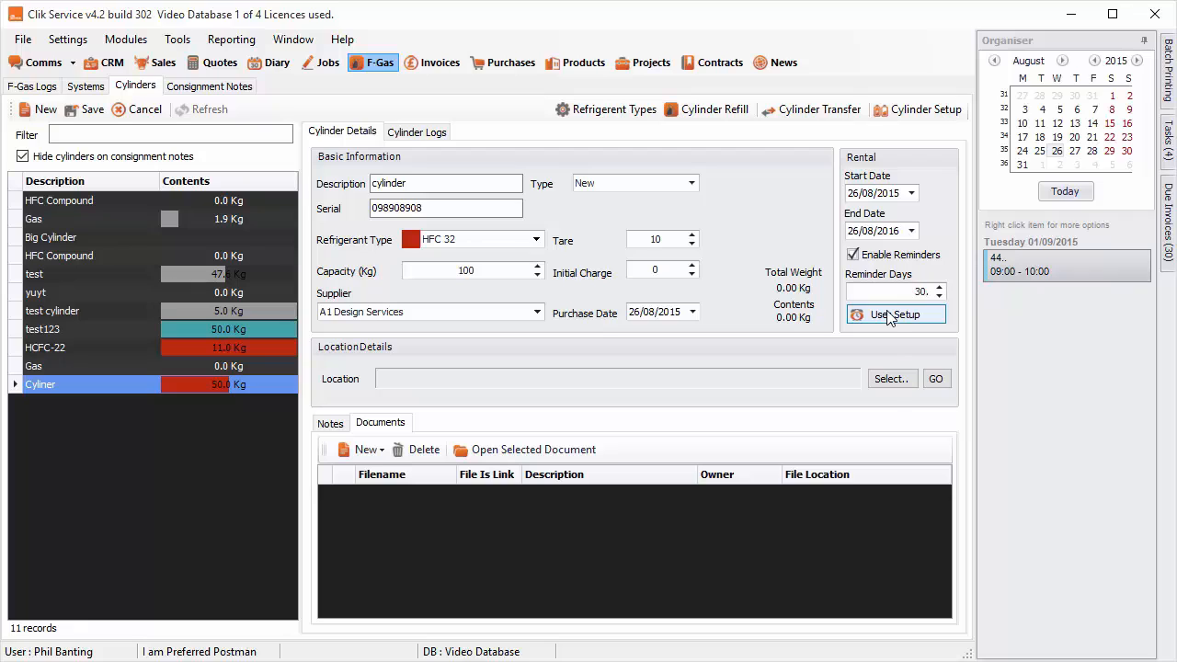
# Step: Add the signed-in user and the user listed directly below as recipients of the rental reminder, and check the available groups
pyautogui.click(888, 315)
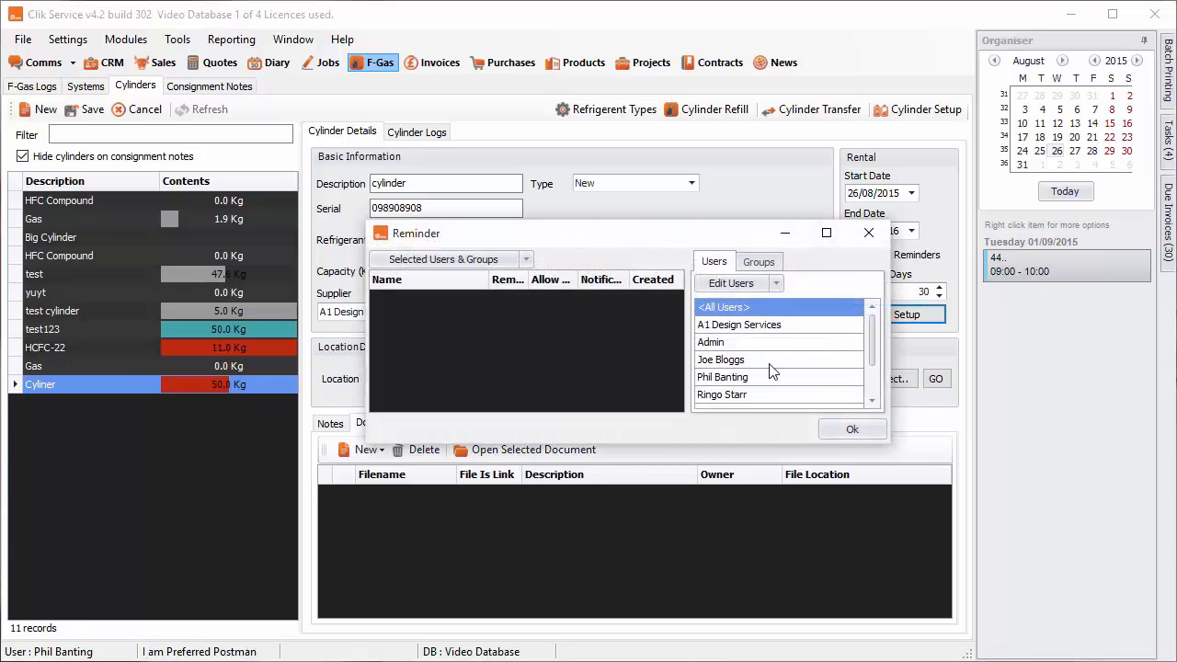
pyautogui.click(761, 379)
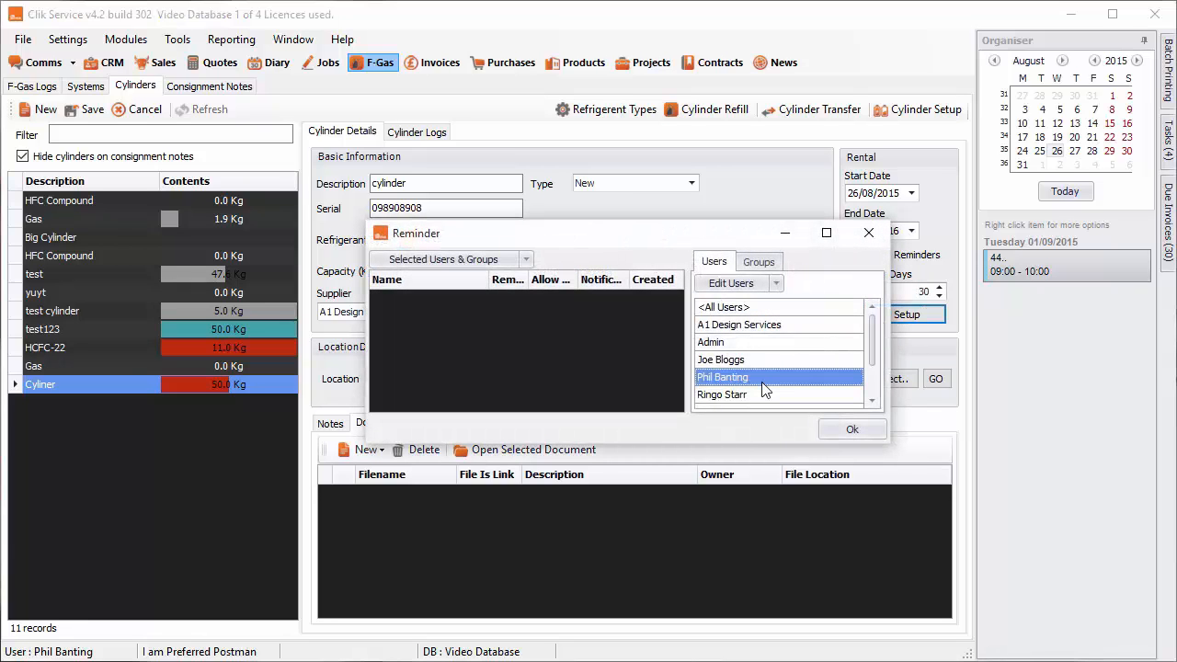
pyautogui.doubleClick(762, 385)
pyautogui.doubleClick(762, 385)
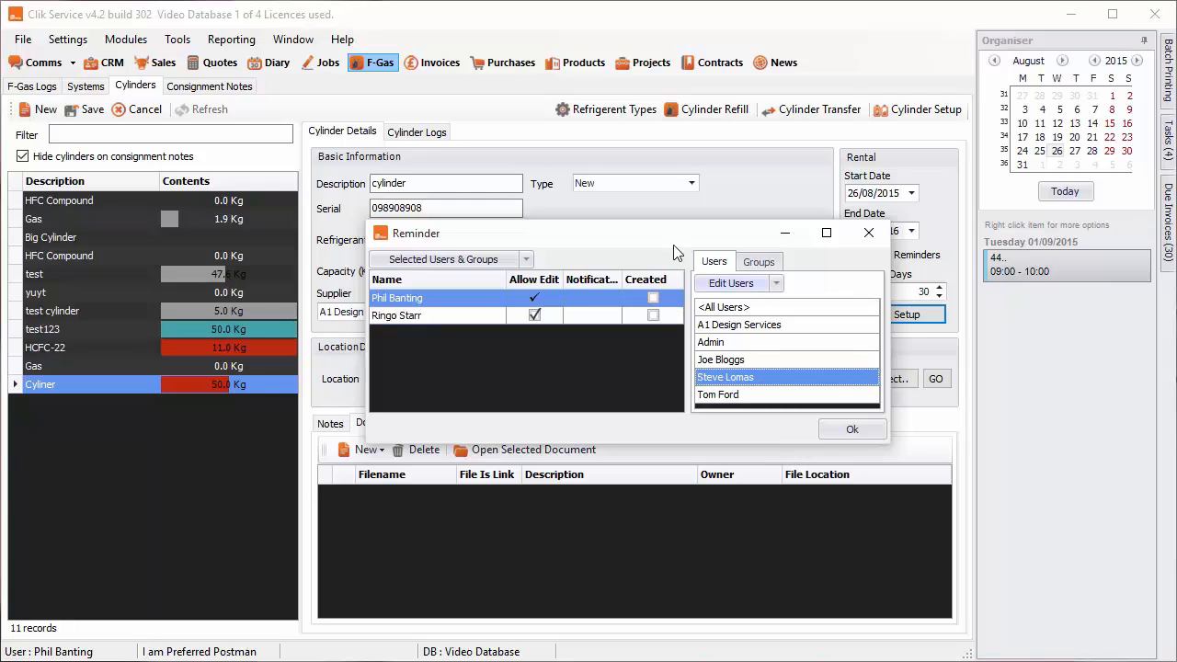
pyautogui.click(746, 264)
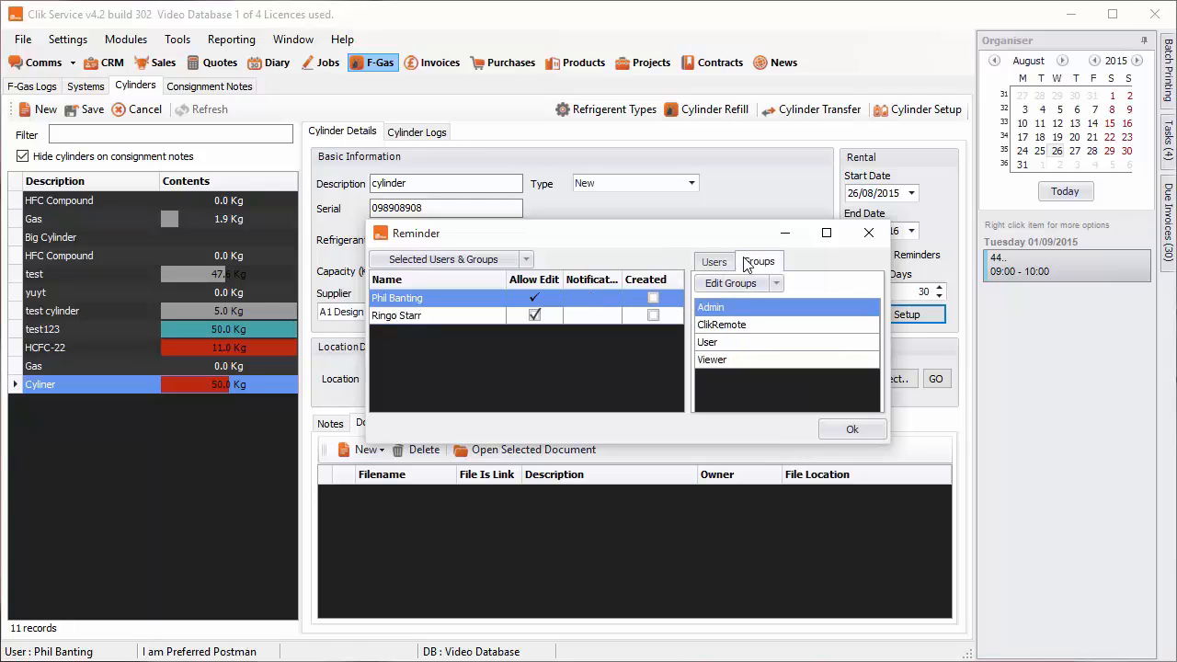
pyautogui.click(852, 436)
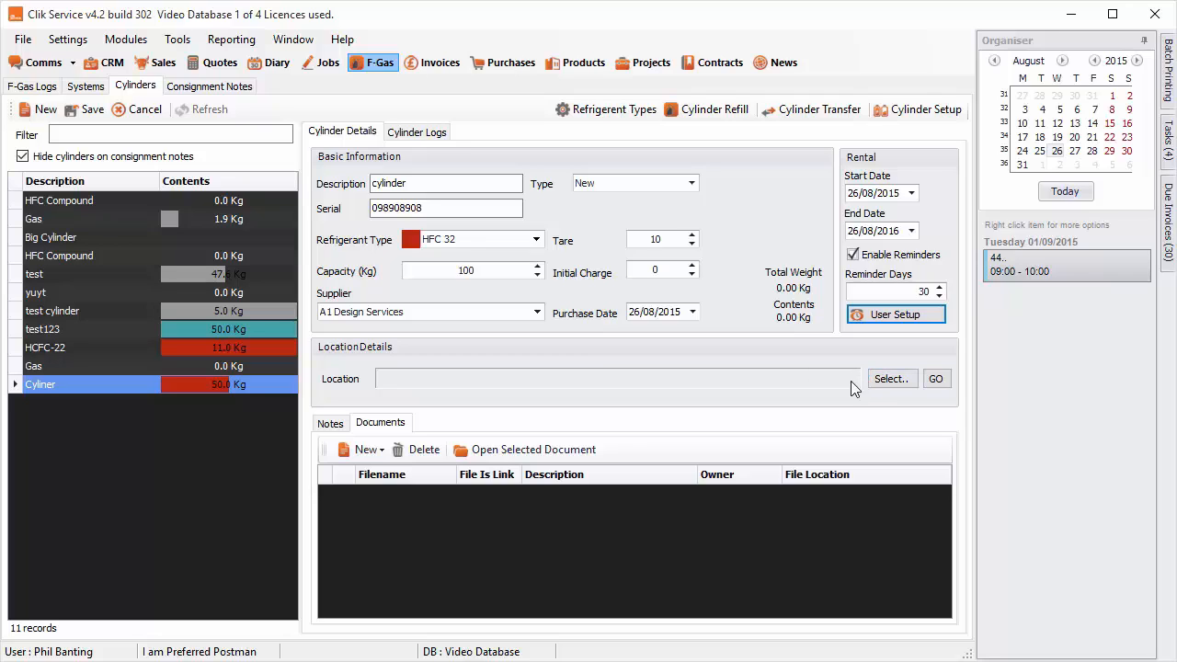
# Step: Set the location of the rental cylinder to the Ford vehicle
pyautogui.click(892, 378)
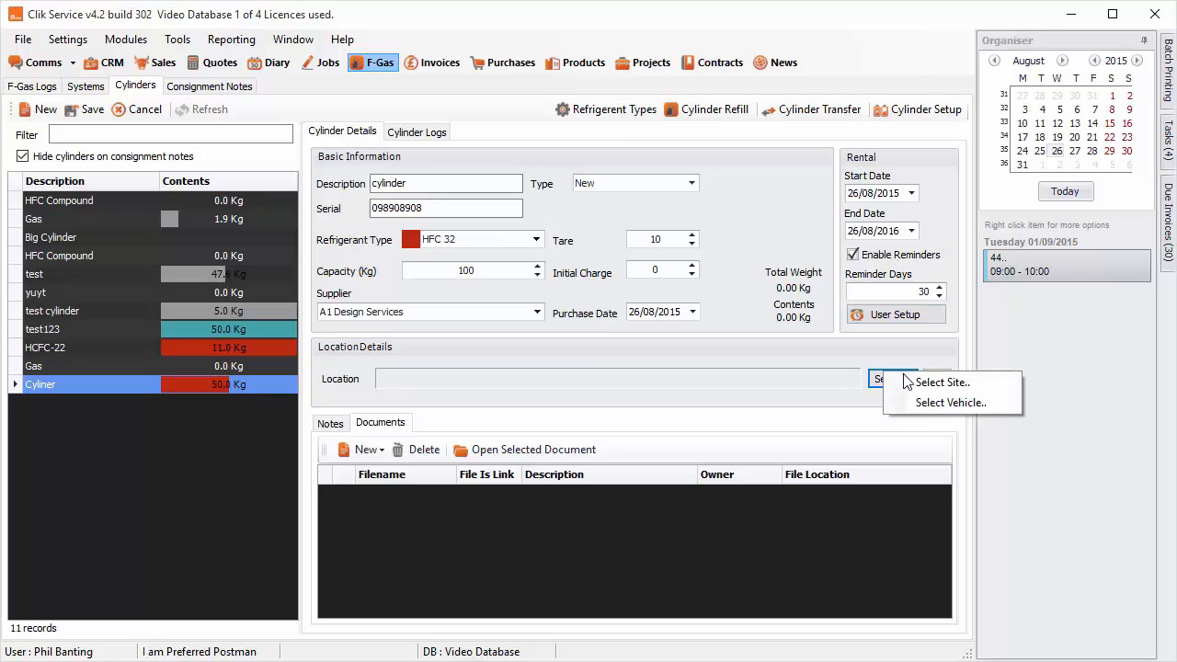
pyautogui.click(944, 404)
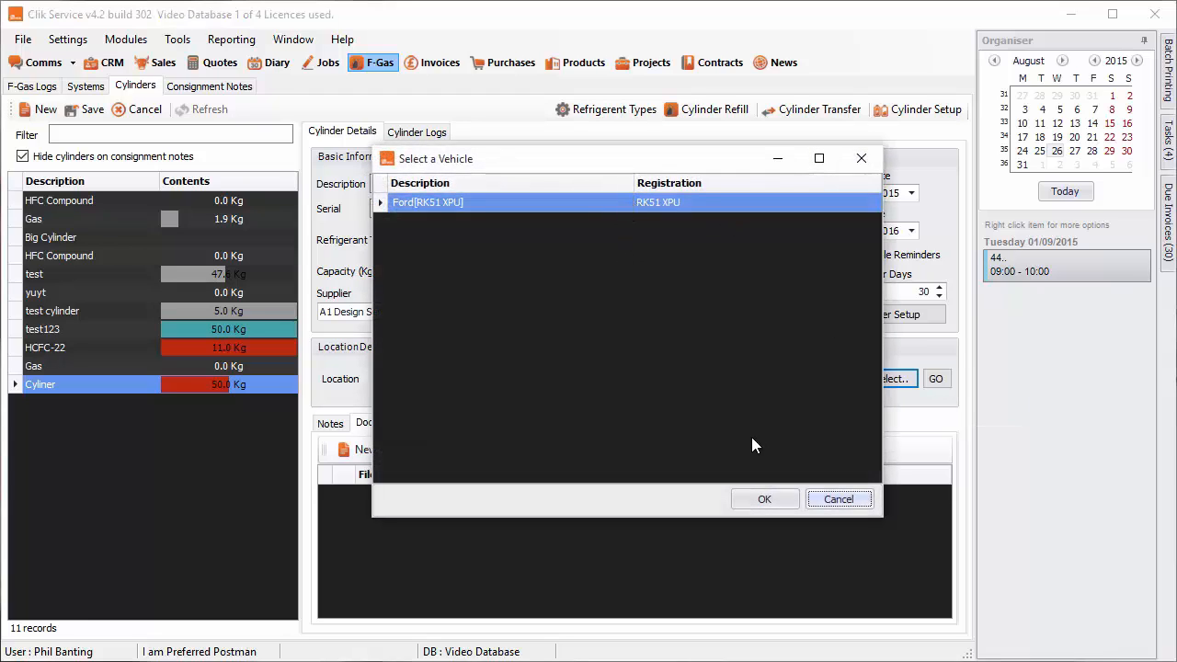
pyautogui.click(756, 501)
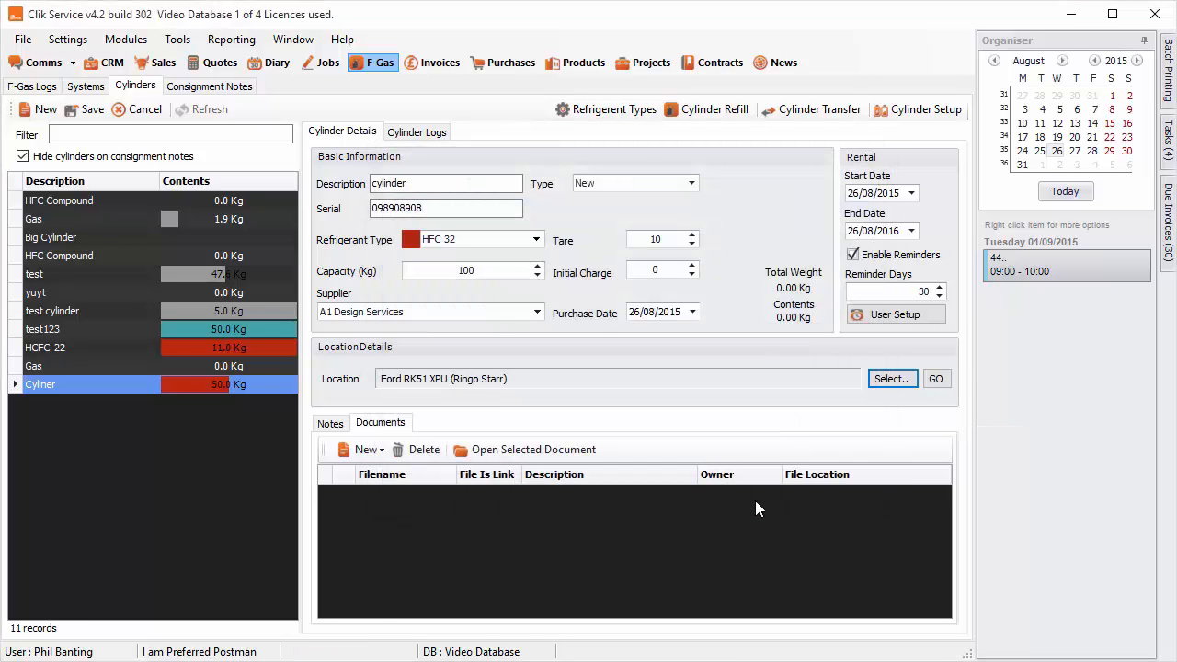
# Step: Save the new rental cylinder with its initial charge record created, and check the cylinder's logs
pyautogui.click(329, 424)
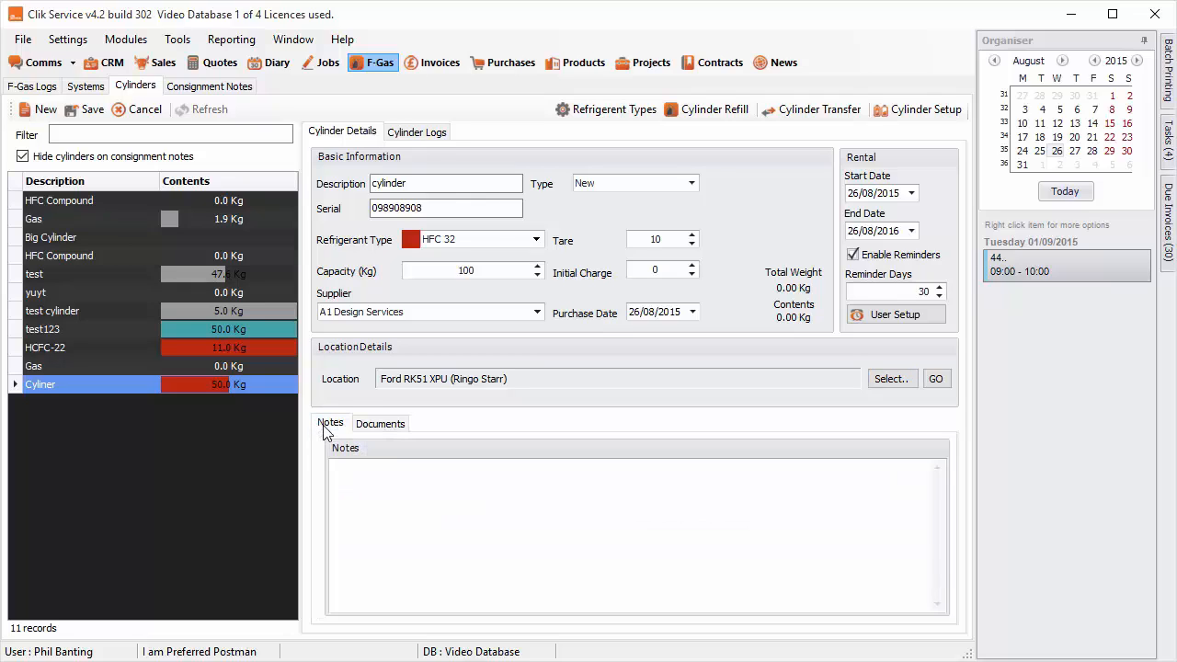
pyautogui.click(379, 423)
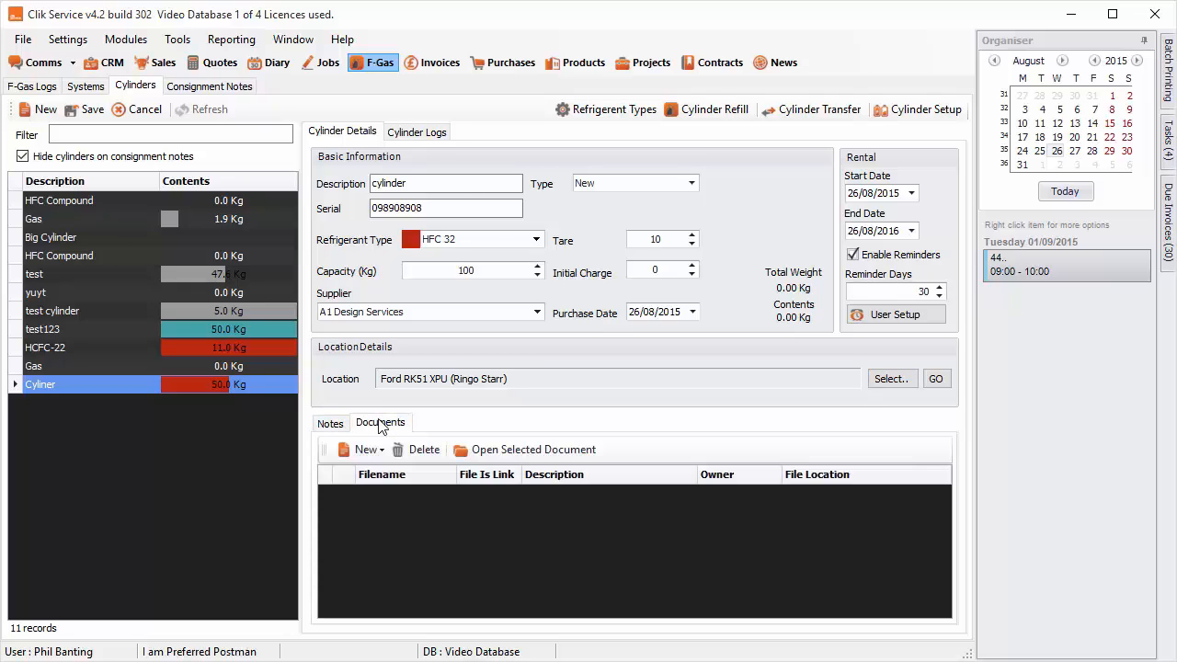
pyautogui.click(74, 110)
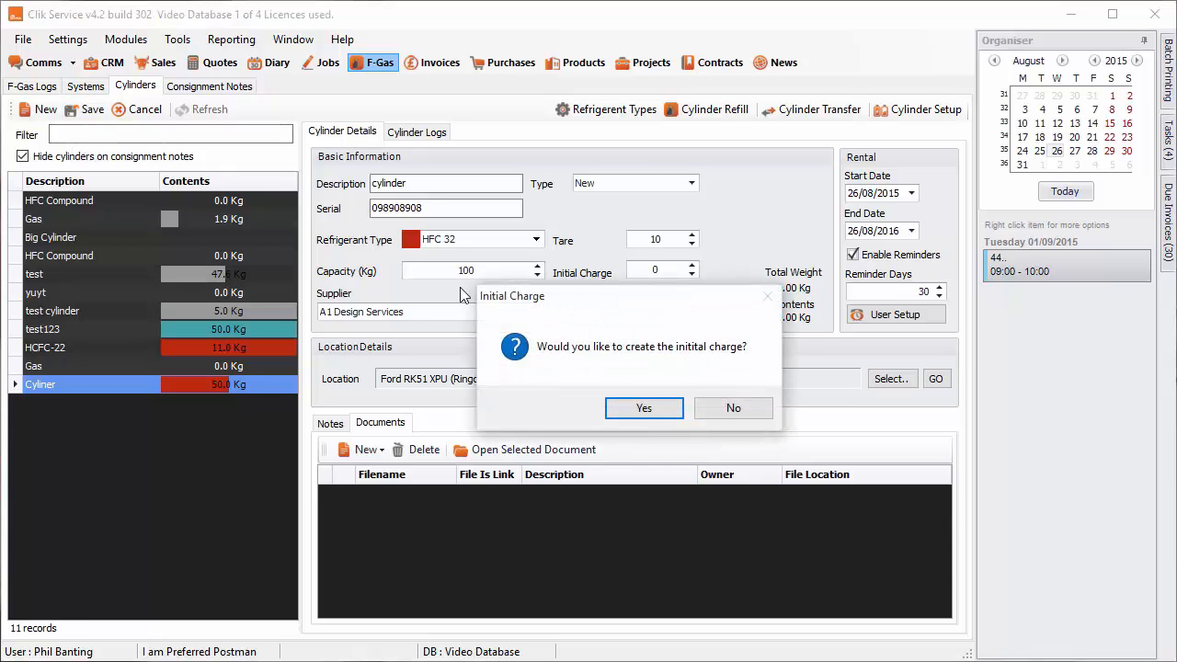
pyautogui.click(641, 410)
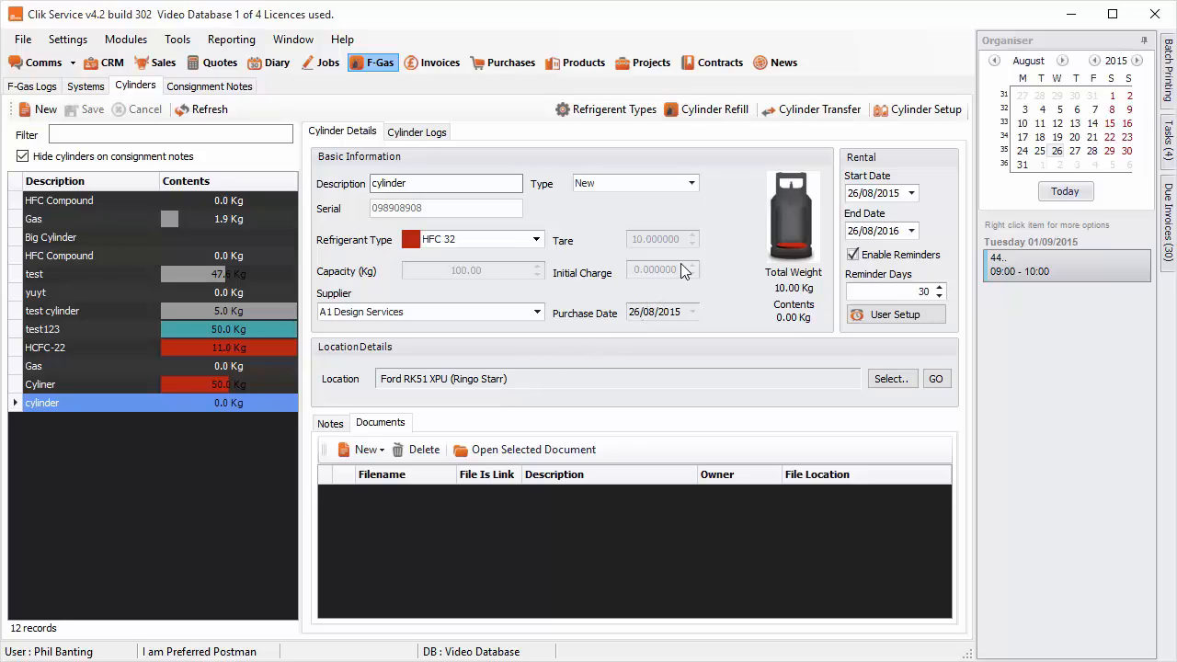
pyautogui.click(440, 134)
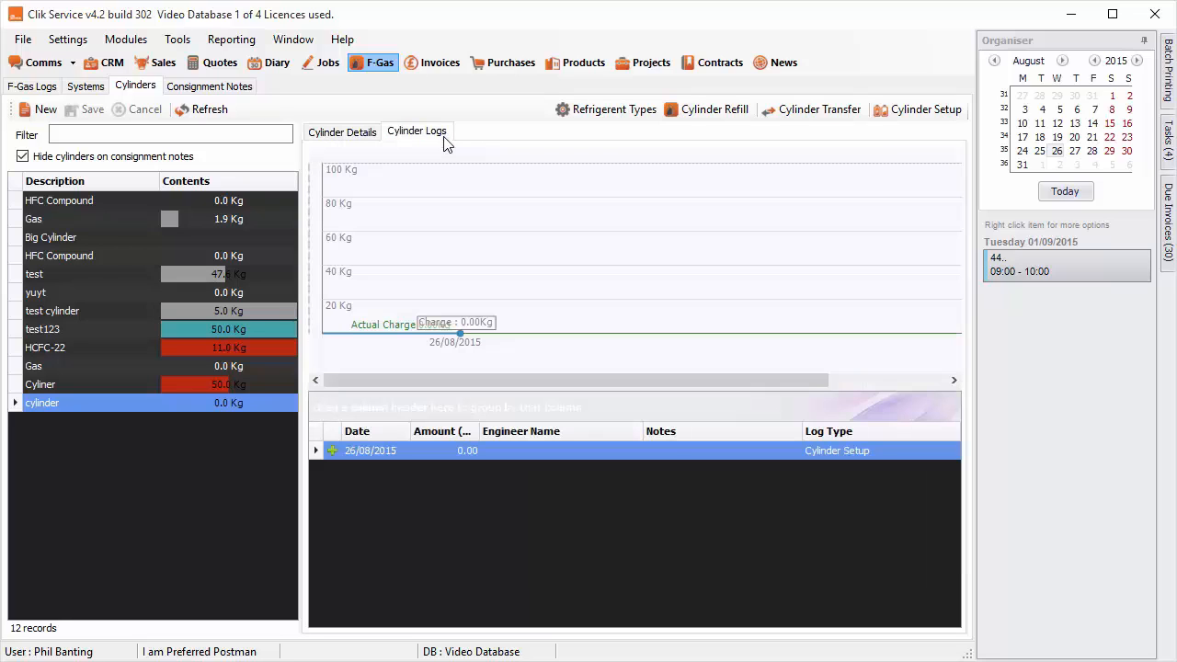
pyautogui.click(345, 134)
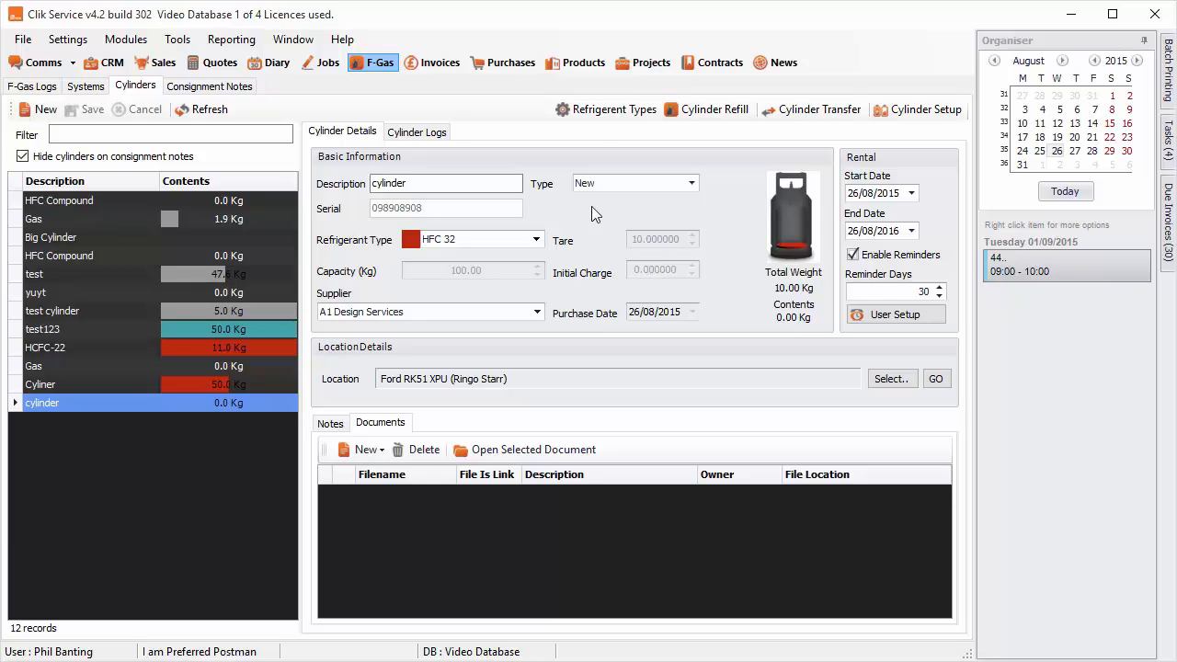
# Step: Record a 100 kg refill of the new cylinder from A1 Design Services with an engineer assigned, and check the cylinder's logs
pyautogui.click(691, 110)
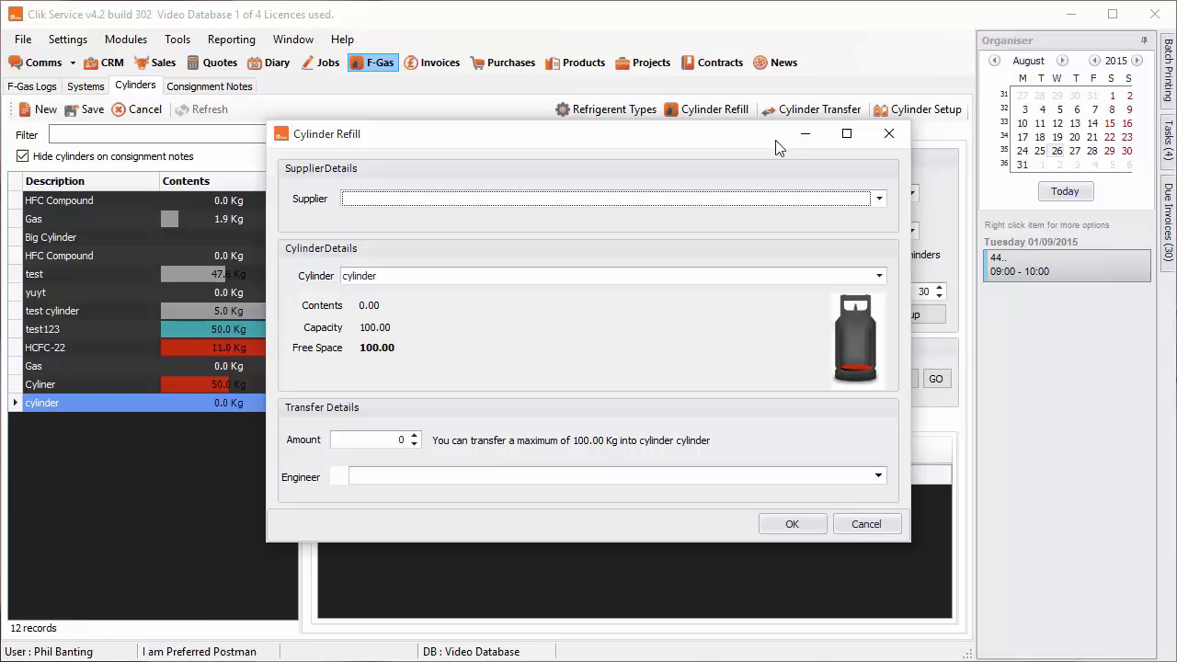
pyautogui.click(878, 200)
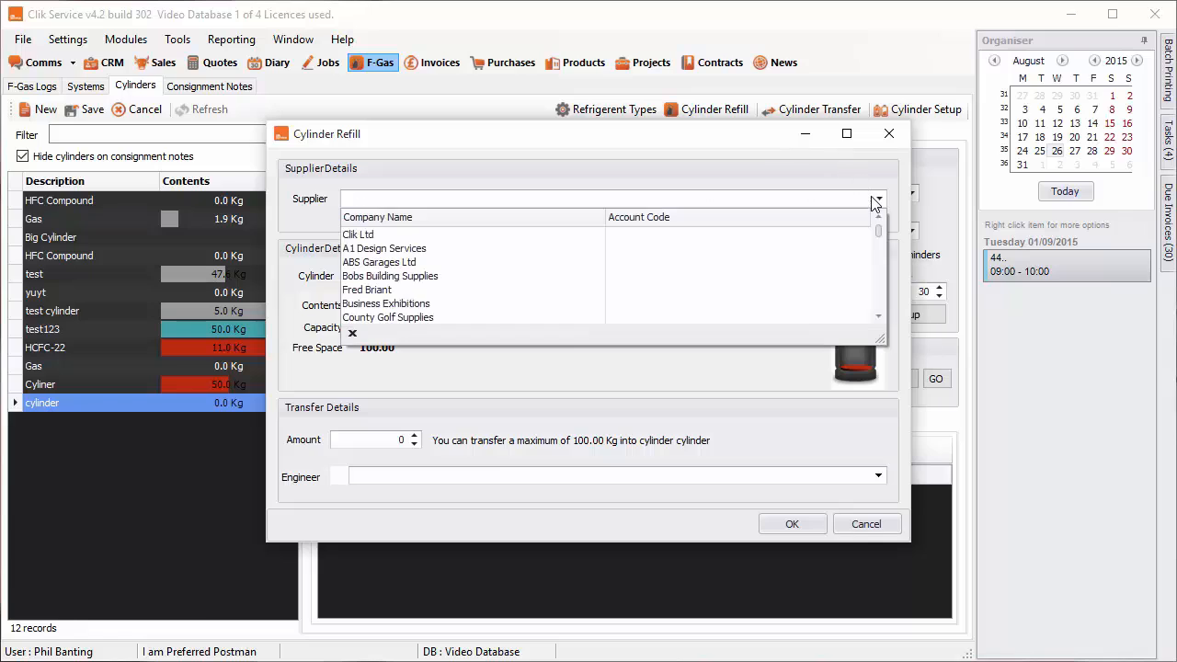
pyautogui.click(741, 250)
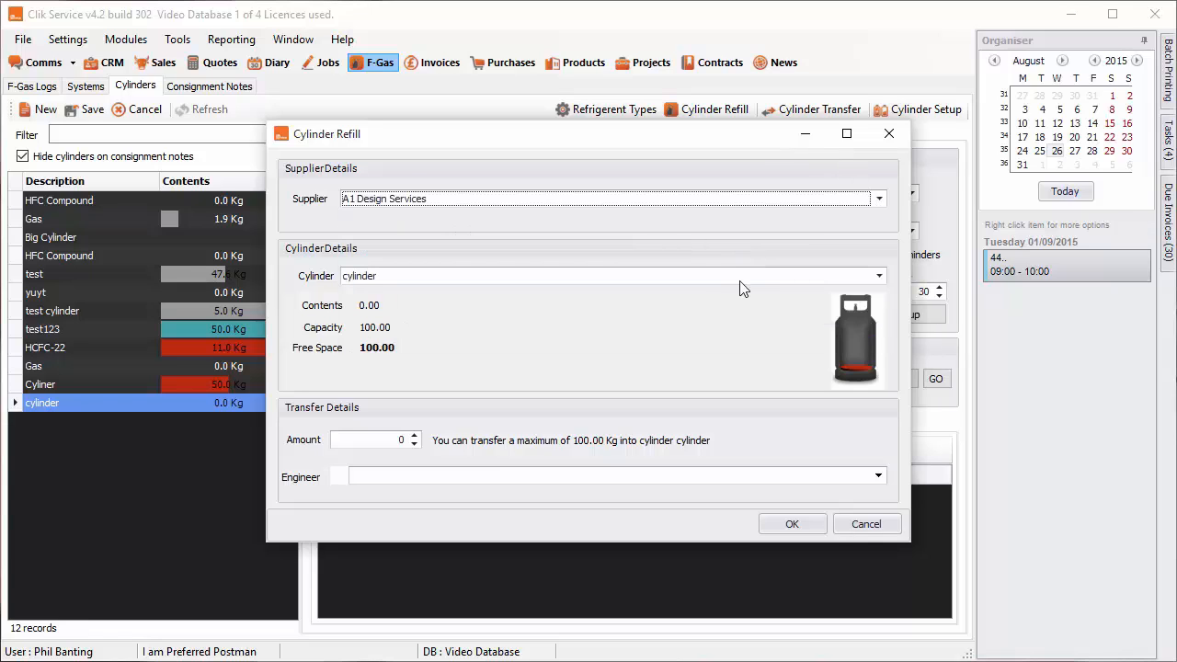
pyautogui.click(395, 443)
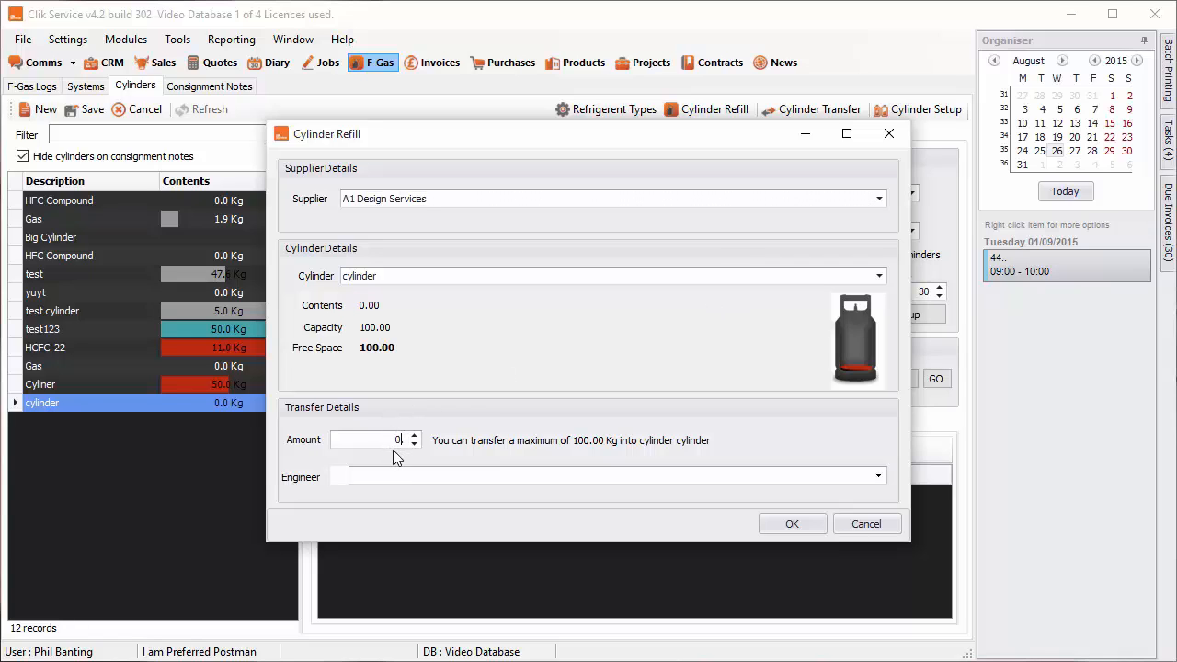
pyautogui.moveTo(387, 440); pyautogui.dragTo(424, 441)
pyautogui.click(877, 475)
pyautogui.click(742, 547)
pyautogui.click(770, 530)
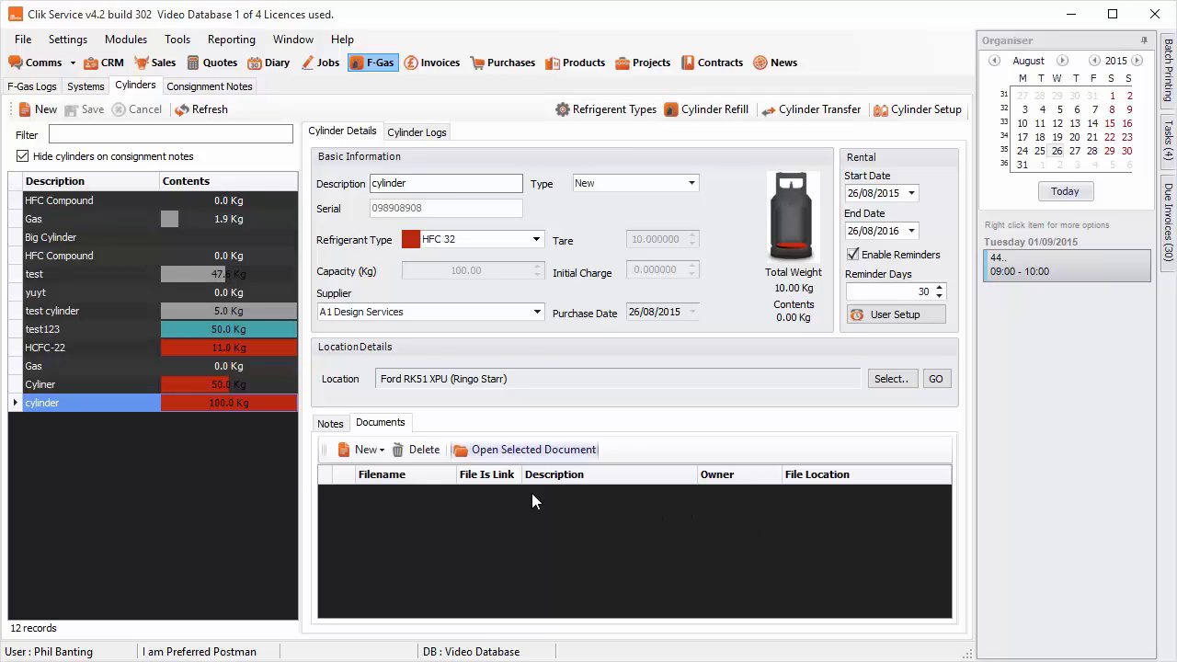
pyautogui.click(415, 132)
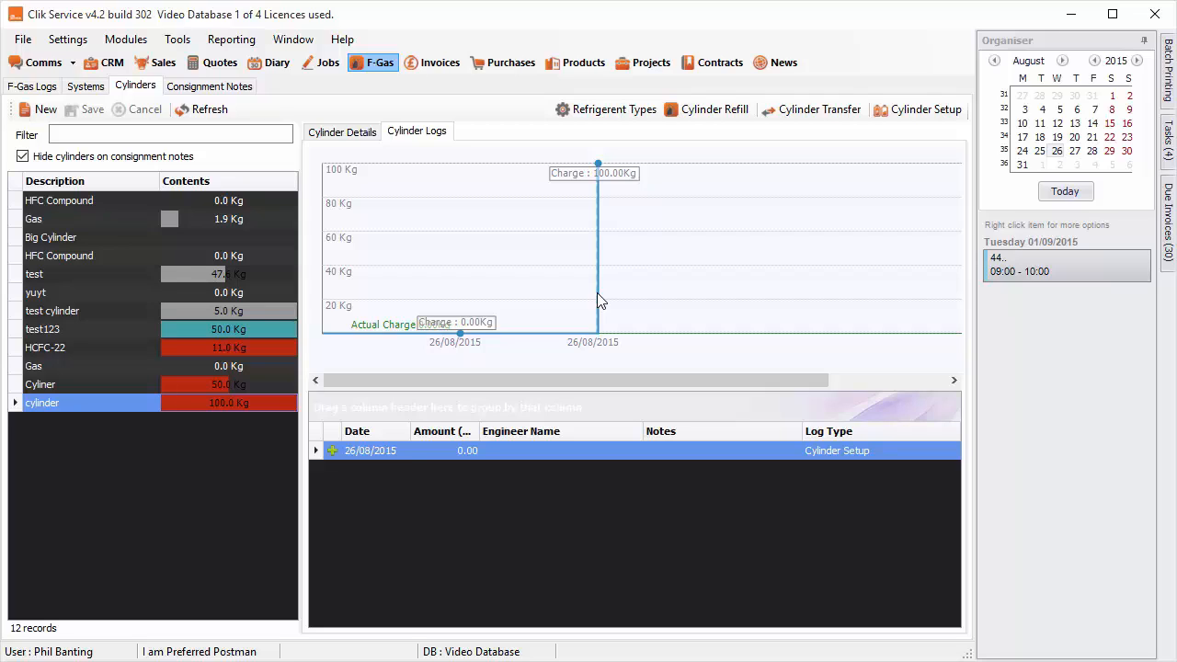
pyautogui.click(357, 135)
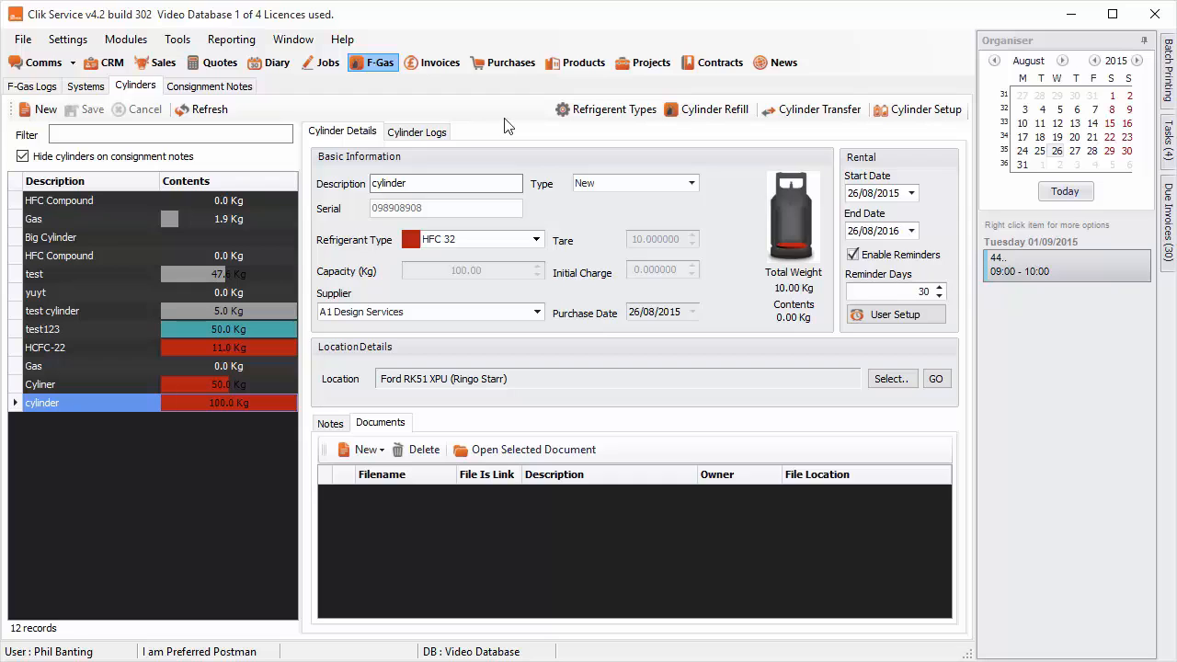
# Step: Add a user-defined refrigerant type named HFC 445849 to the refrigerant type list
pyautogui.click(589, 111)
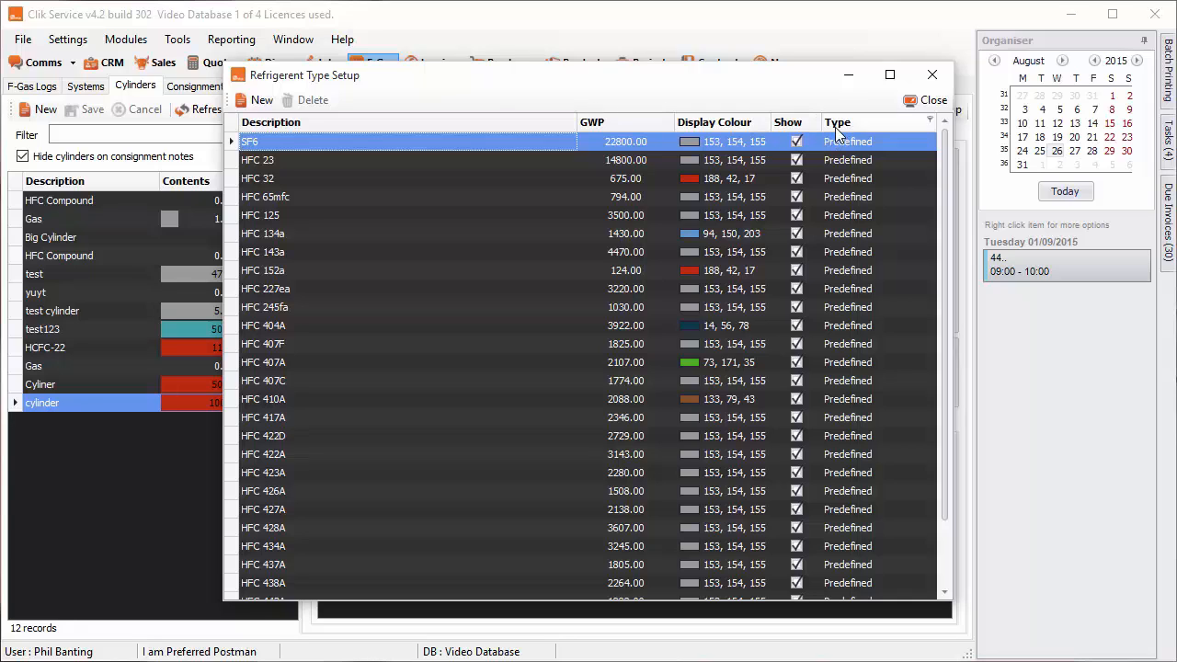
pyautogui.click(255, 101)
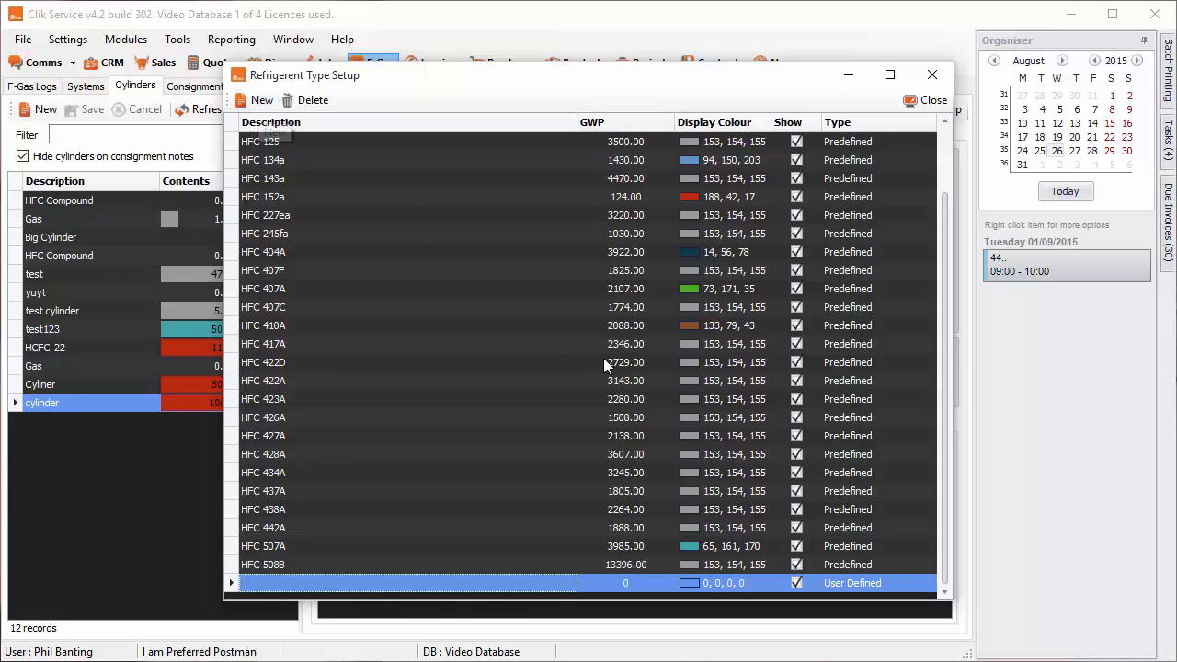
pyautogui.click(313, 580)
pyautogui.write('HFC 445849')
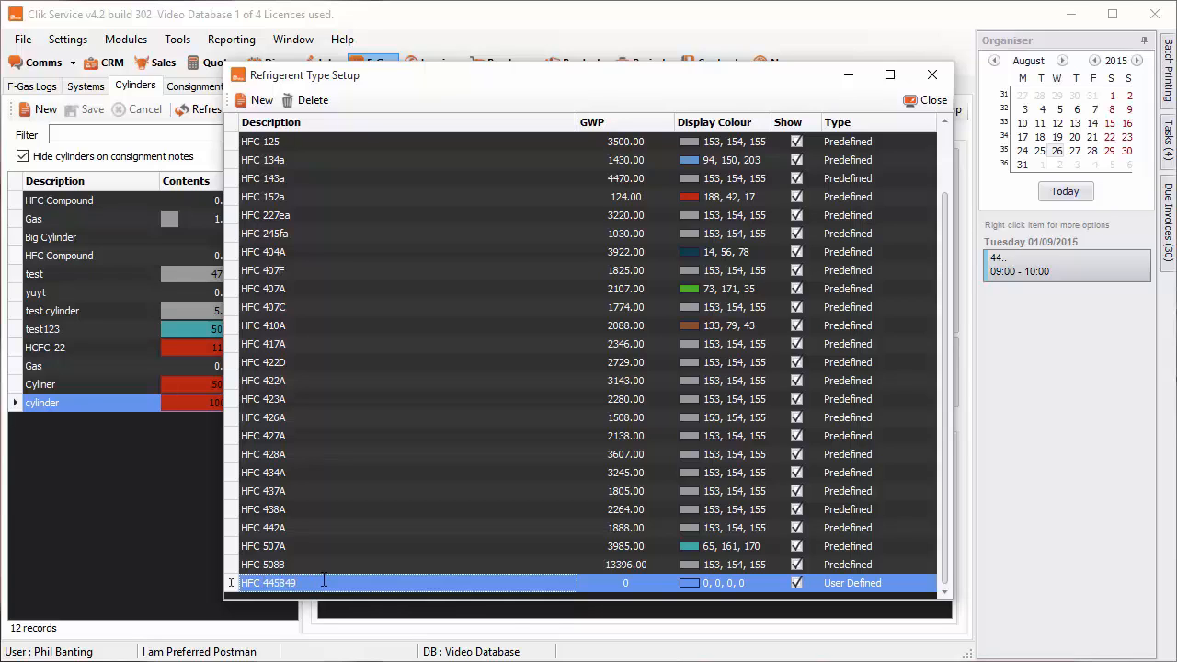
pyautogui.click(605, 581)
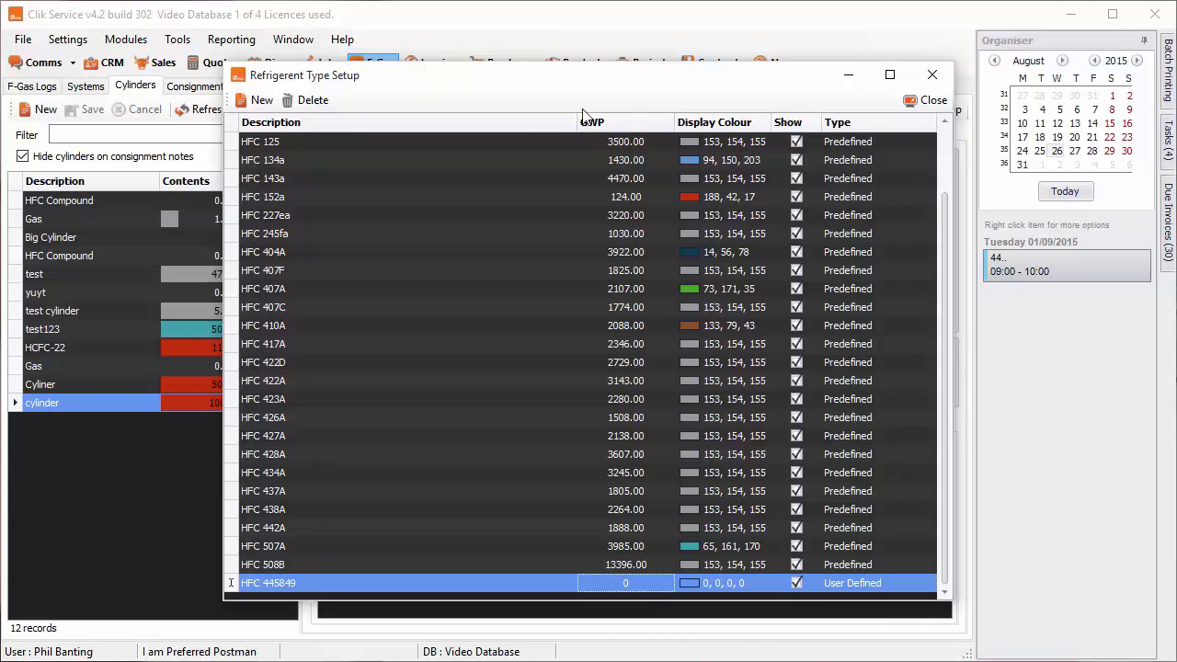
pyautogui.click(606, 271)
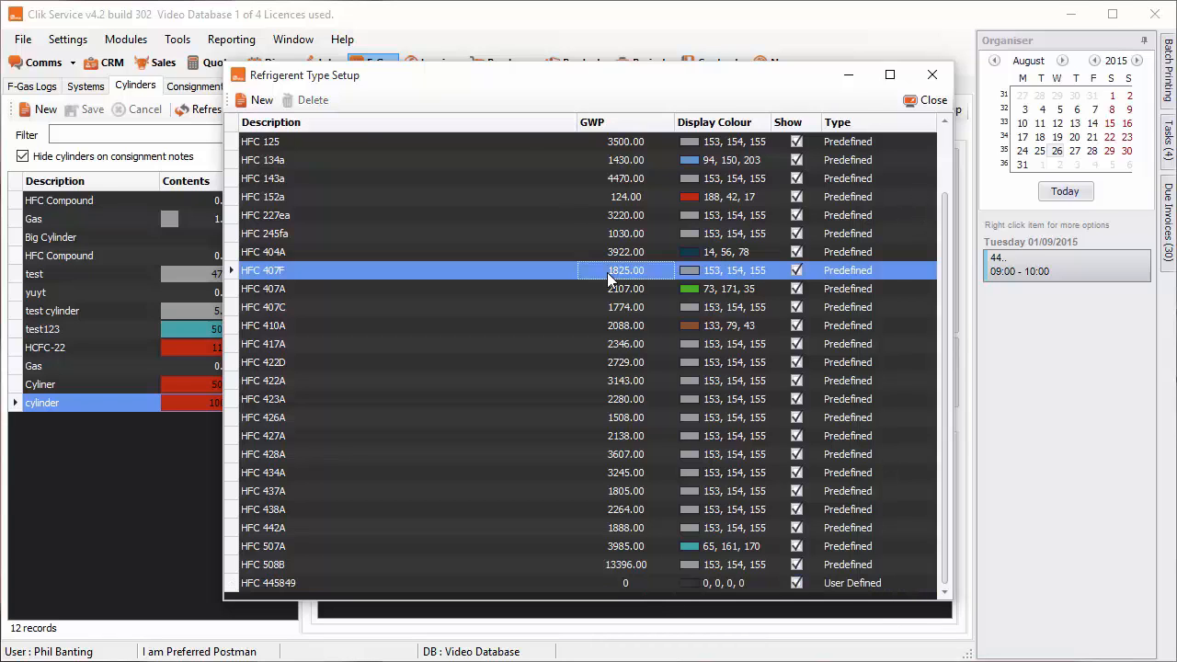
pyautogui.click(905, 99)
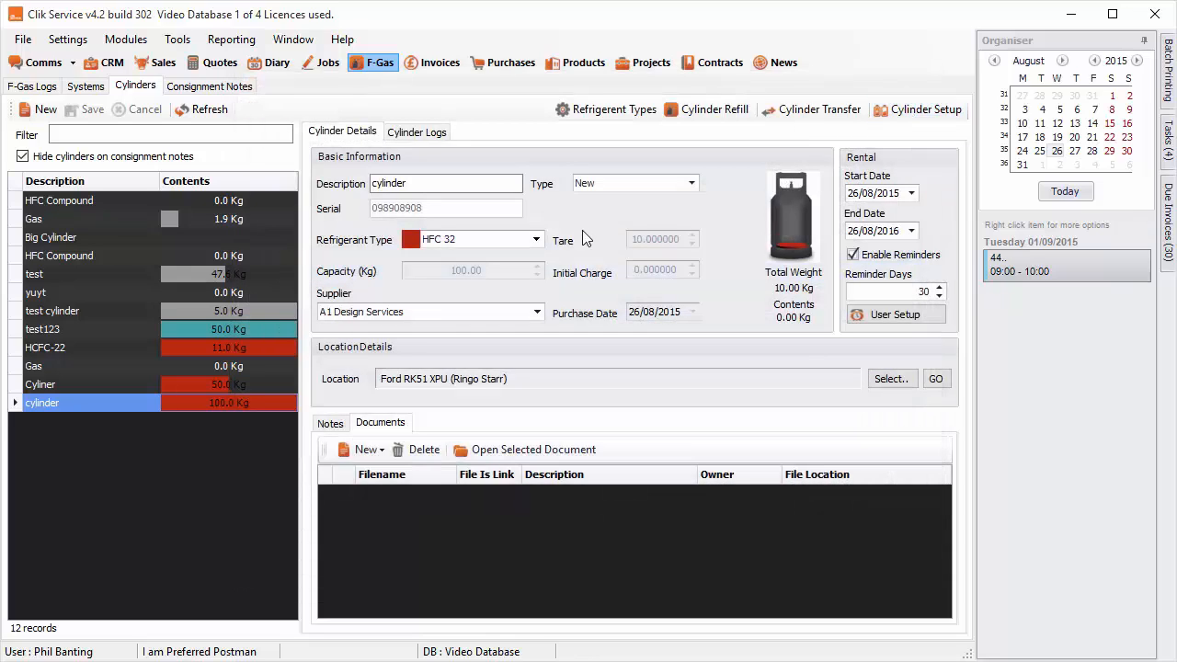
pyautogui.click(783, 110)
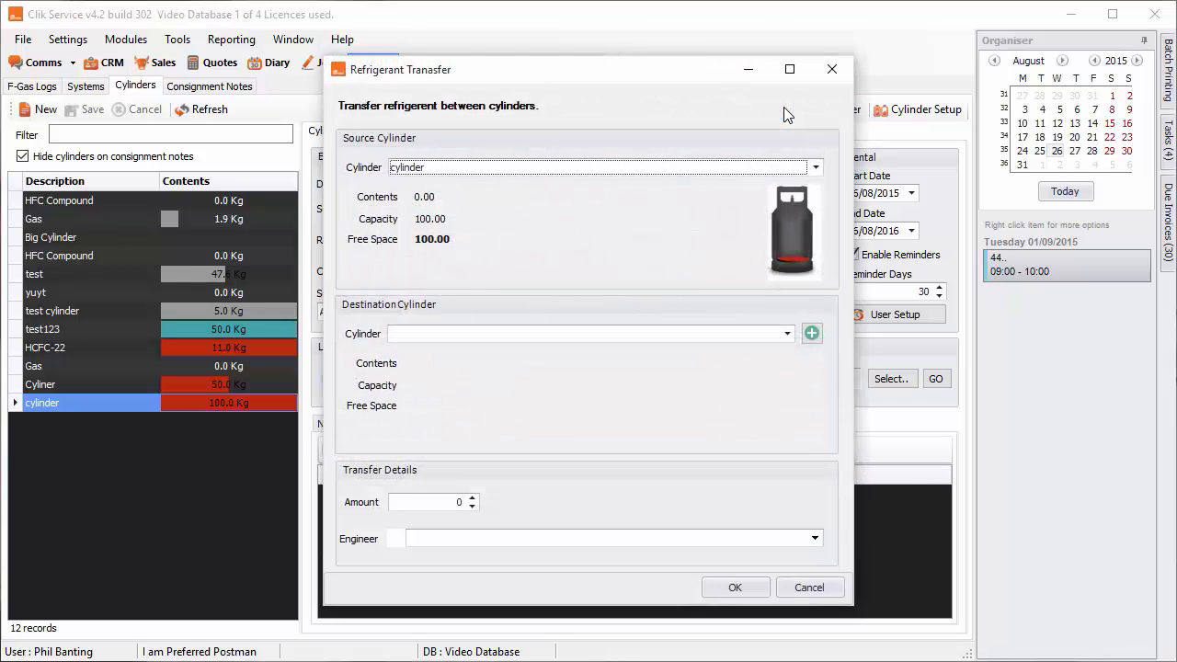
pyautogui.click(786, 337)
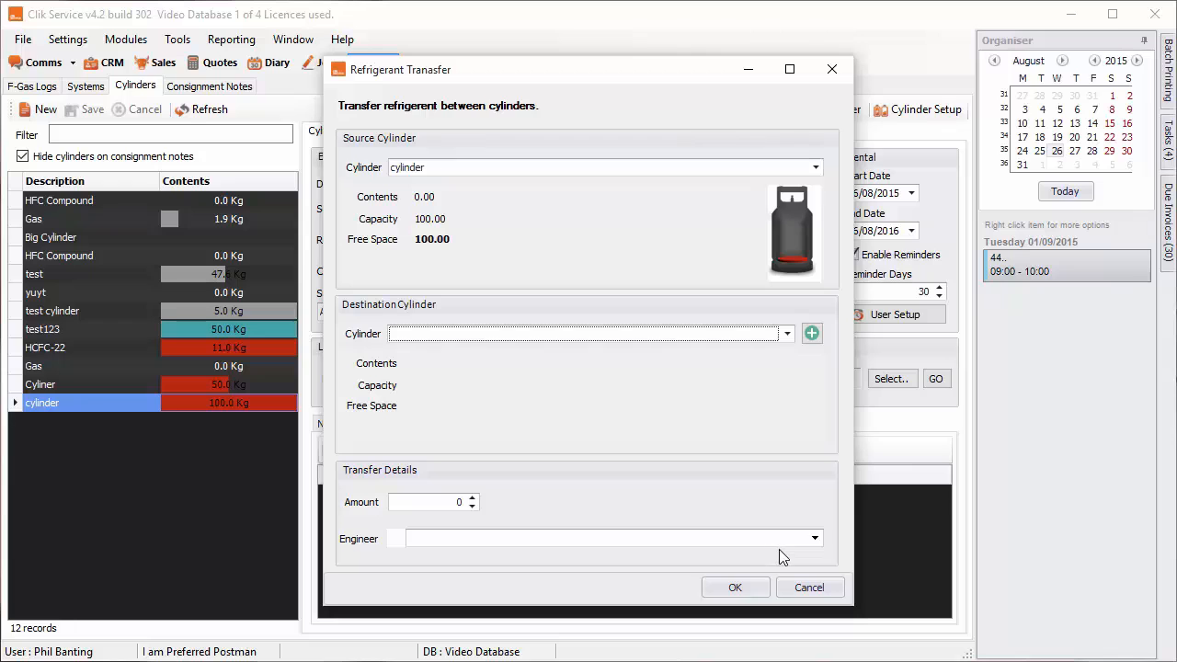
pyautogui.click(732, 589)
pyautogui.click(807, 588)
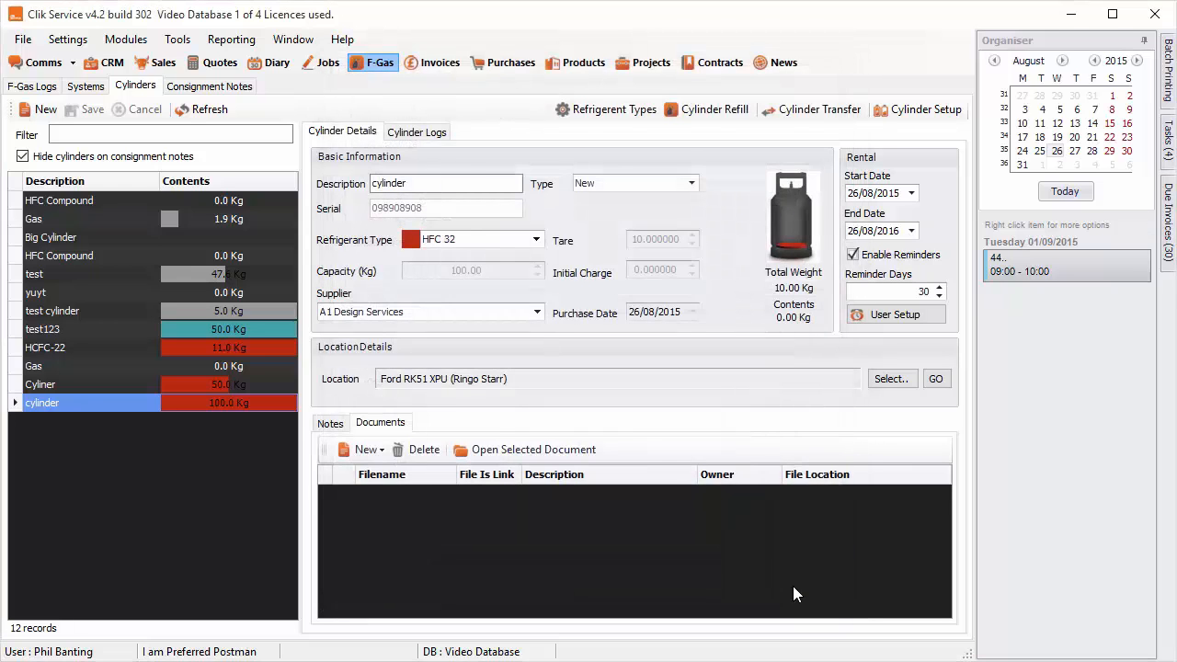
# Step: Set the current charge of the yuyt and Gas cylinders to their capacity and run the cylinder setup
pyautogui.click(905, 110)
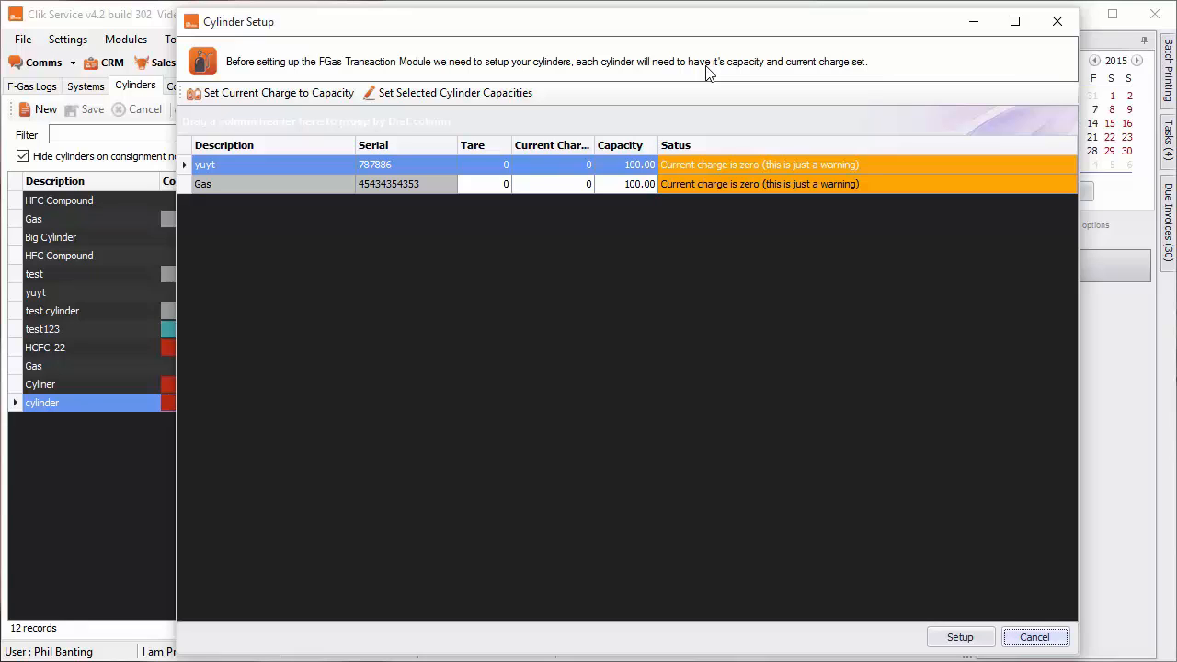
pyautogui.click(321, 99)
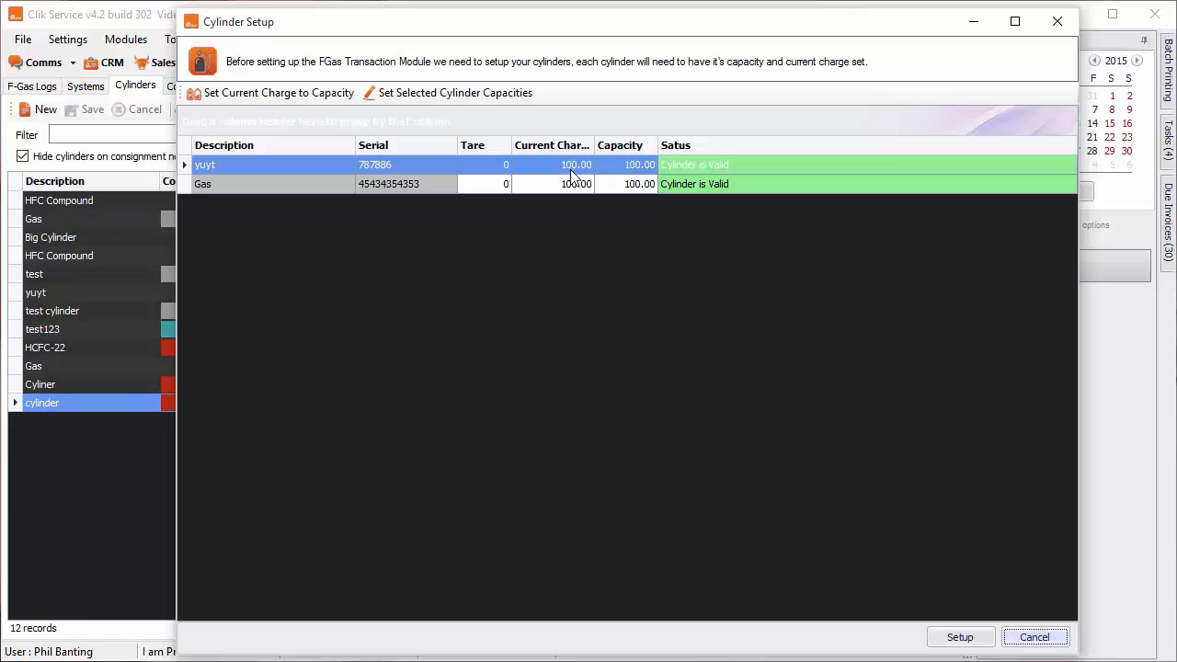
pyautogui.click(616, 167)
pyautogui.click(957, 636)
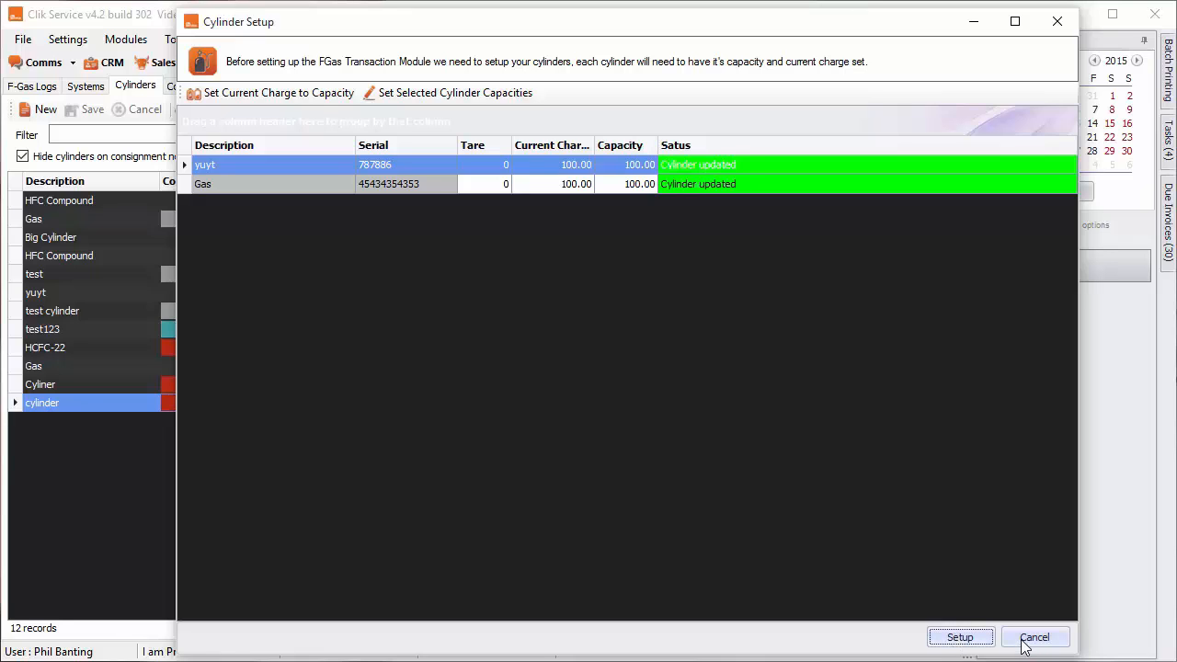
pyautogui.click(1056, 22)
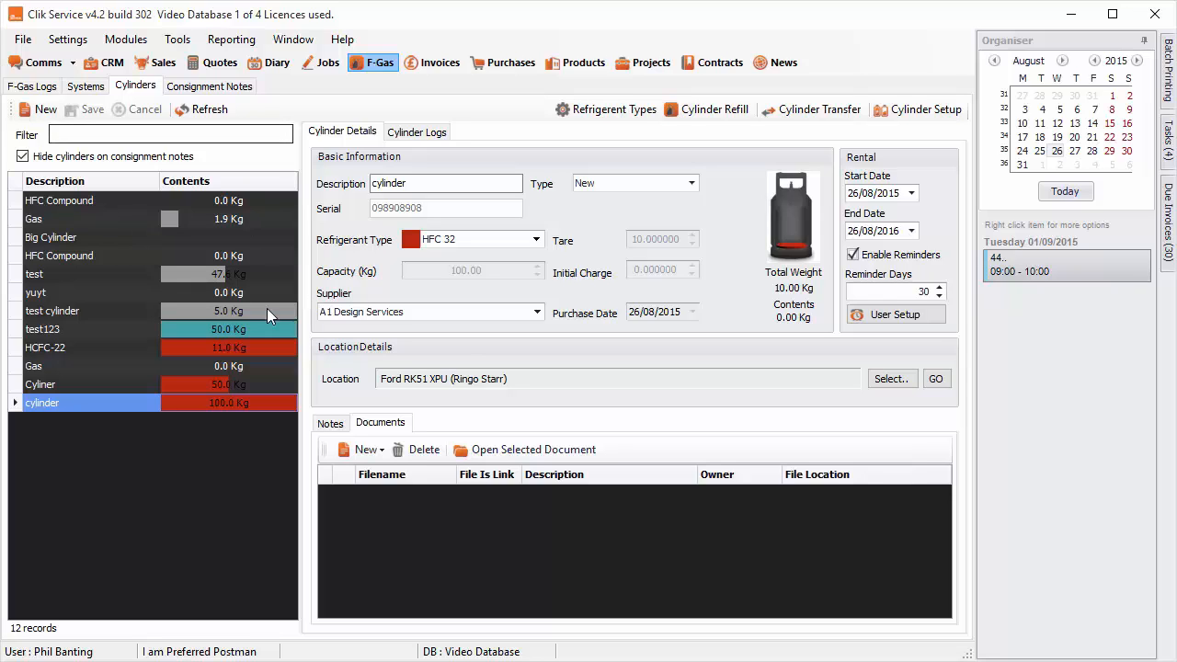
# Step: Start a new consignment note, add the first-listed HFC Compound cylinder to it, and return to the note's details
pyautogui.click(85, 87)
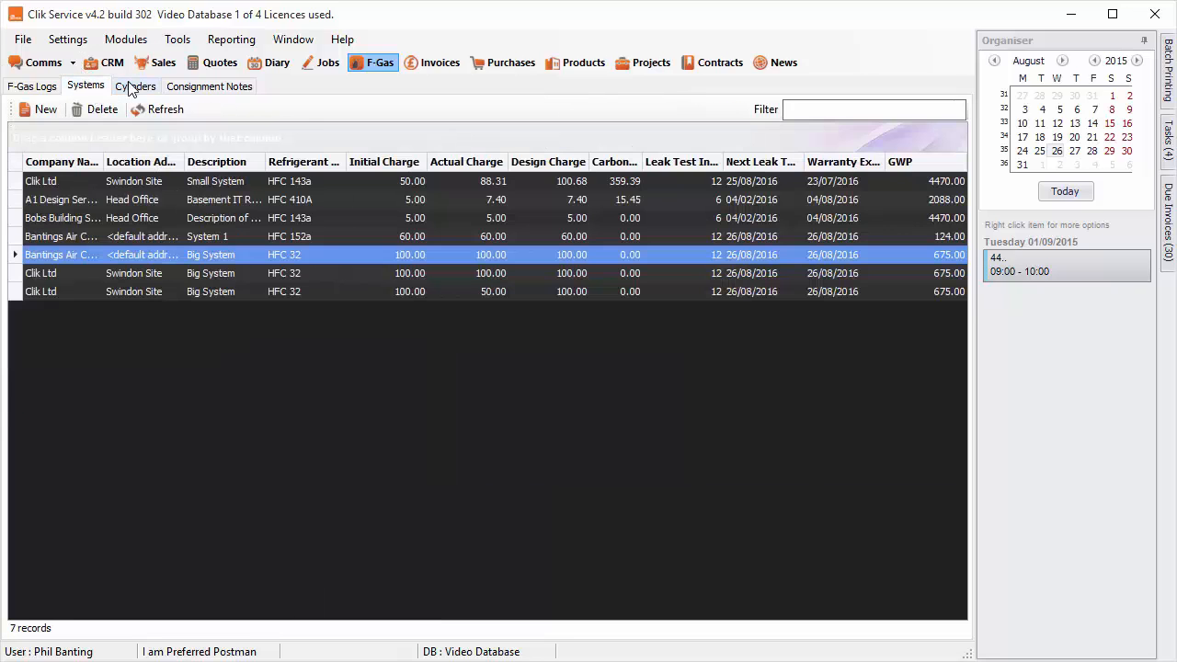
pyautogui.click(132, 86)
pyautogui.click(193, 88)
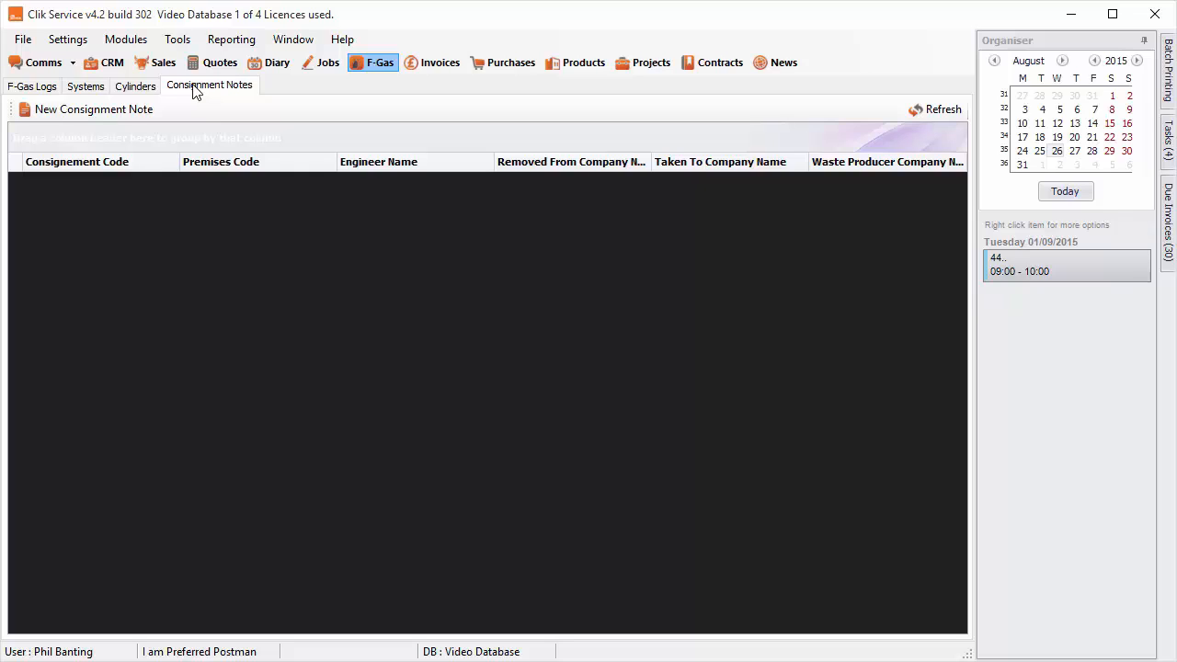
pyautogui.click(116, 110)
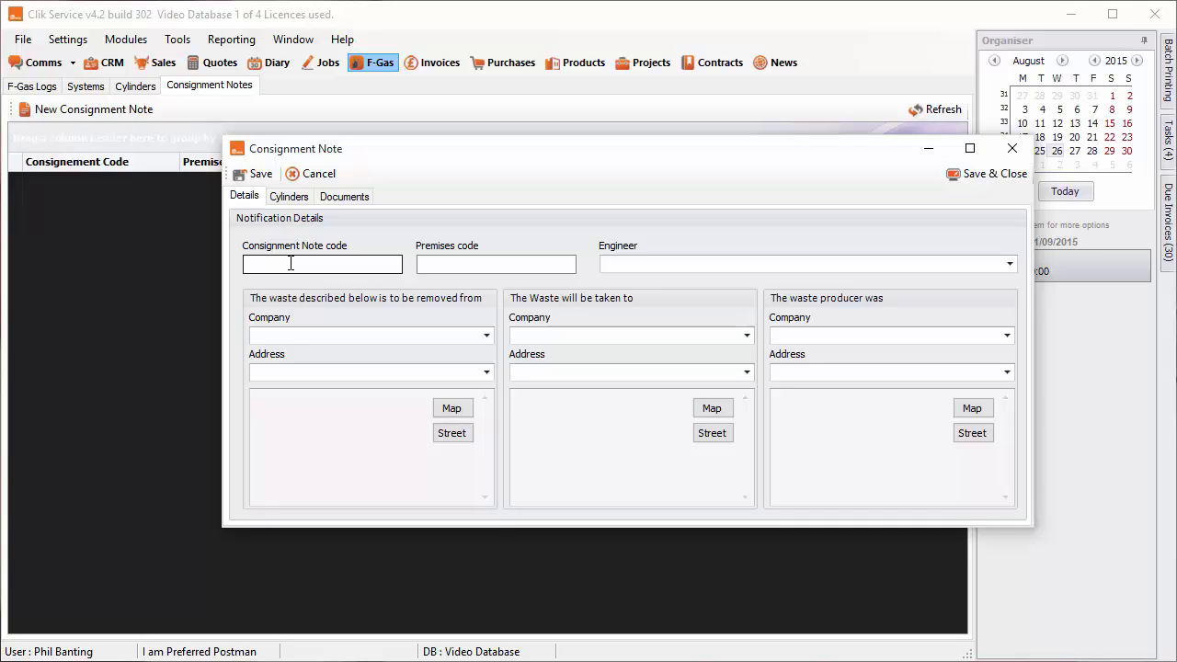
pyautogui.click(289, 196)
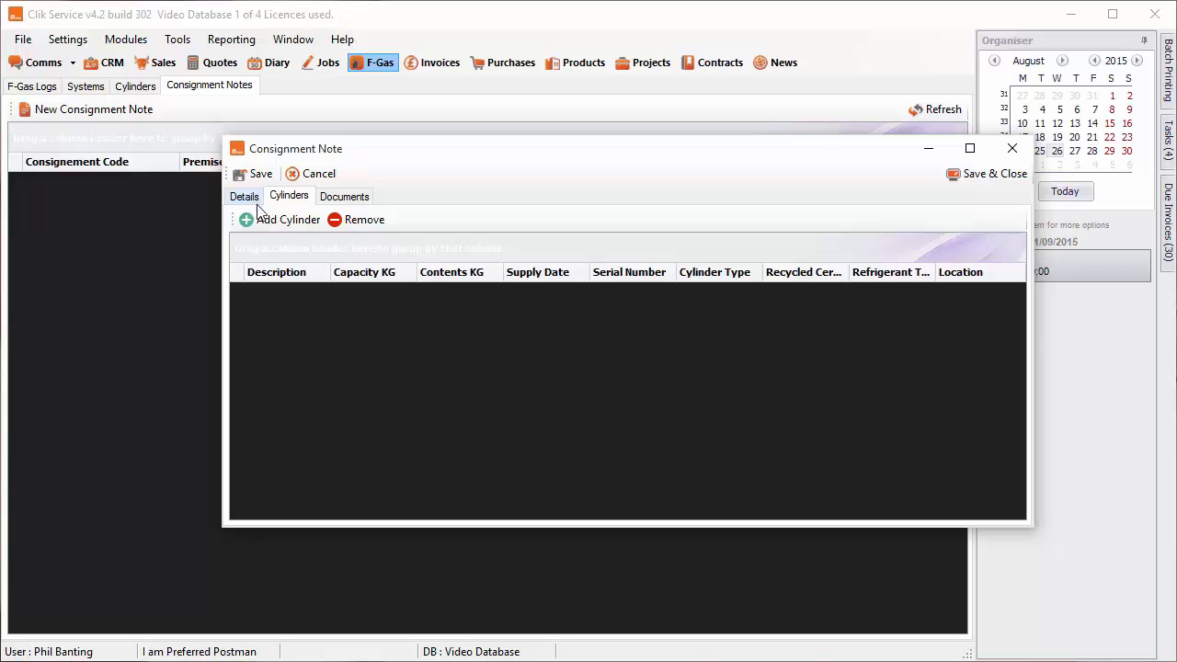
pyautogui.click(264, 220)
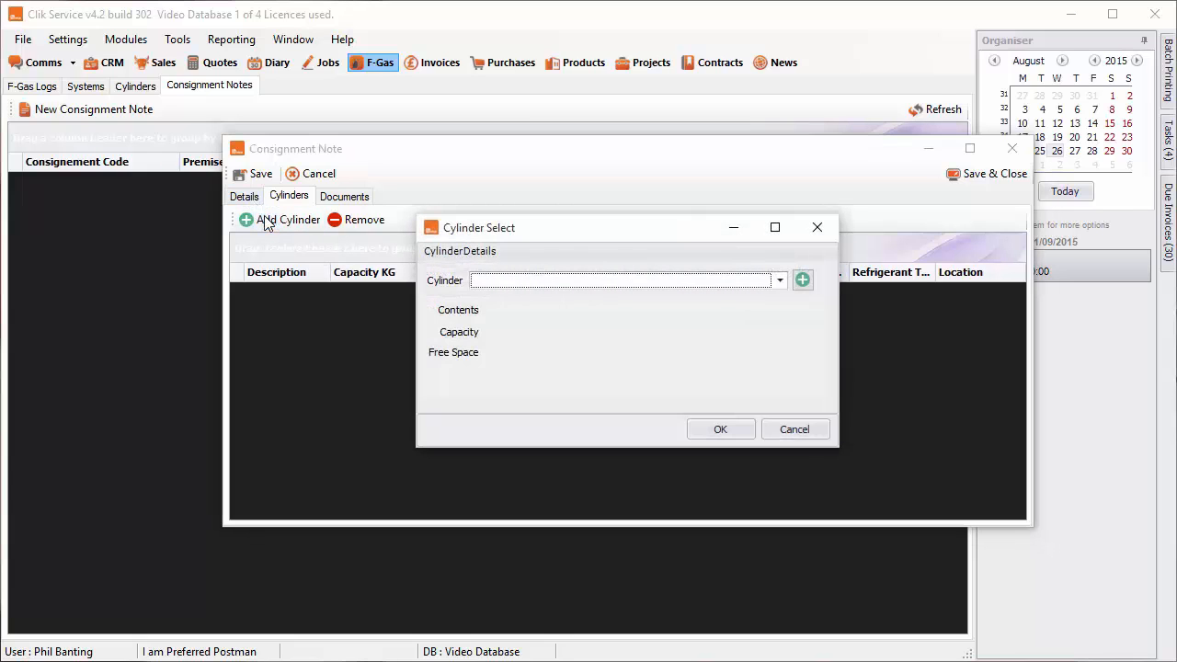
pyautogui.click(778, 281)
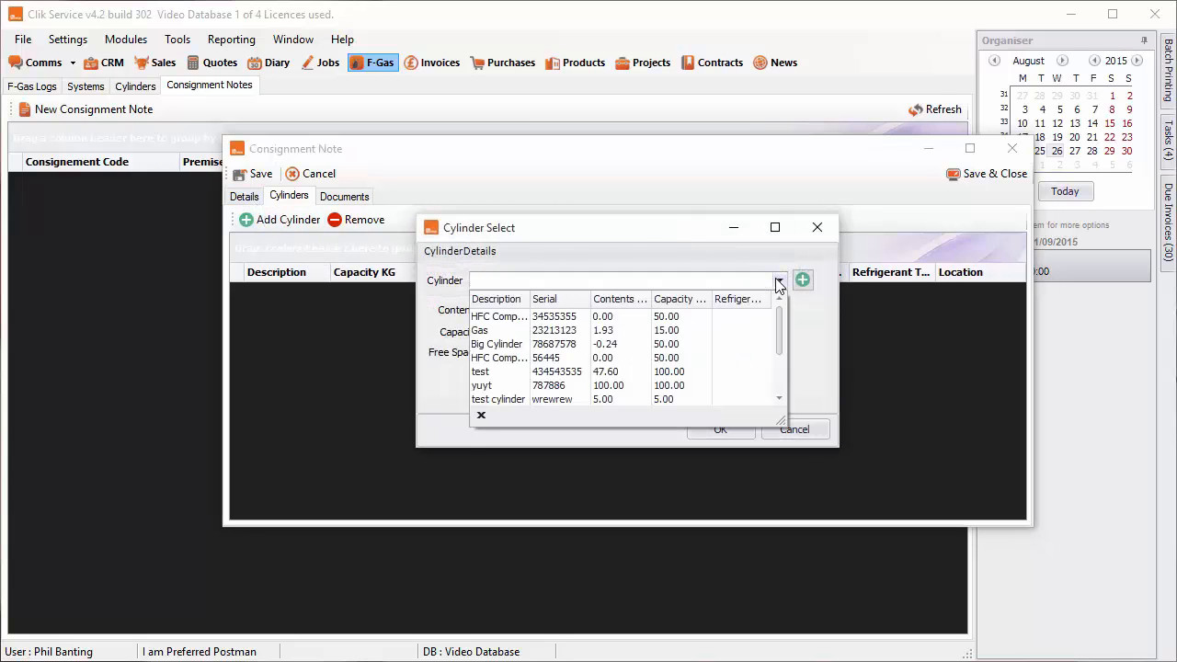
pyautogui.click(688, 316)
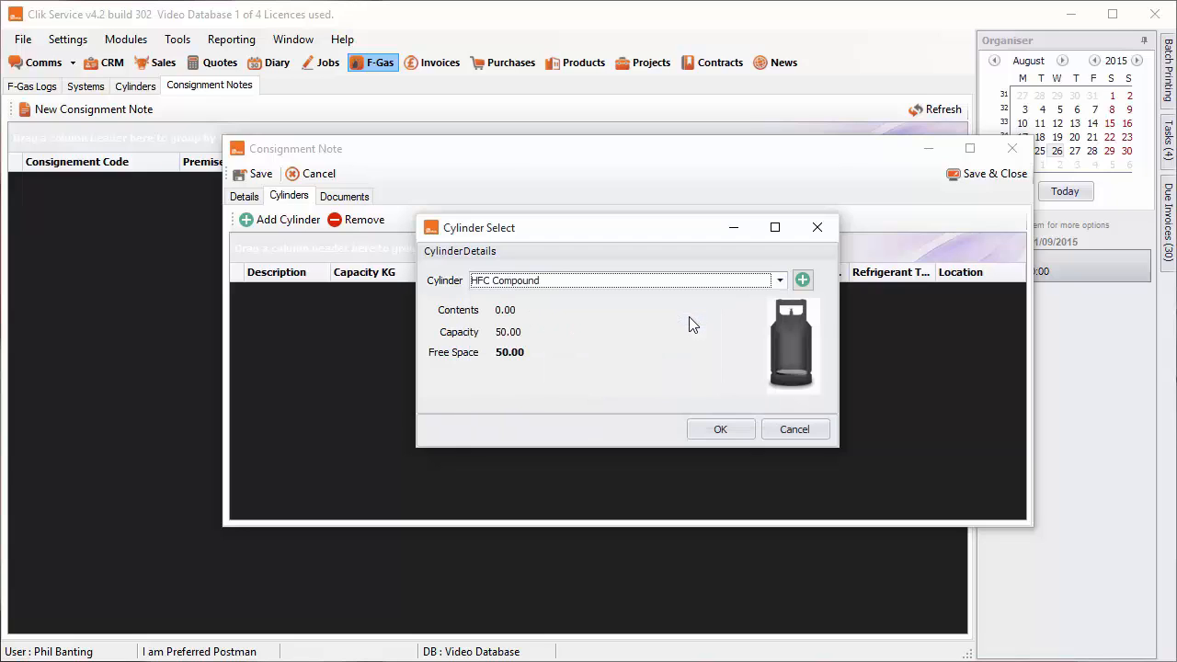
pyautogui.click(719, 429)
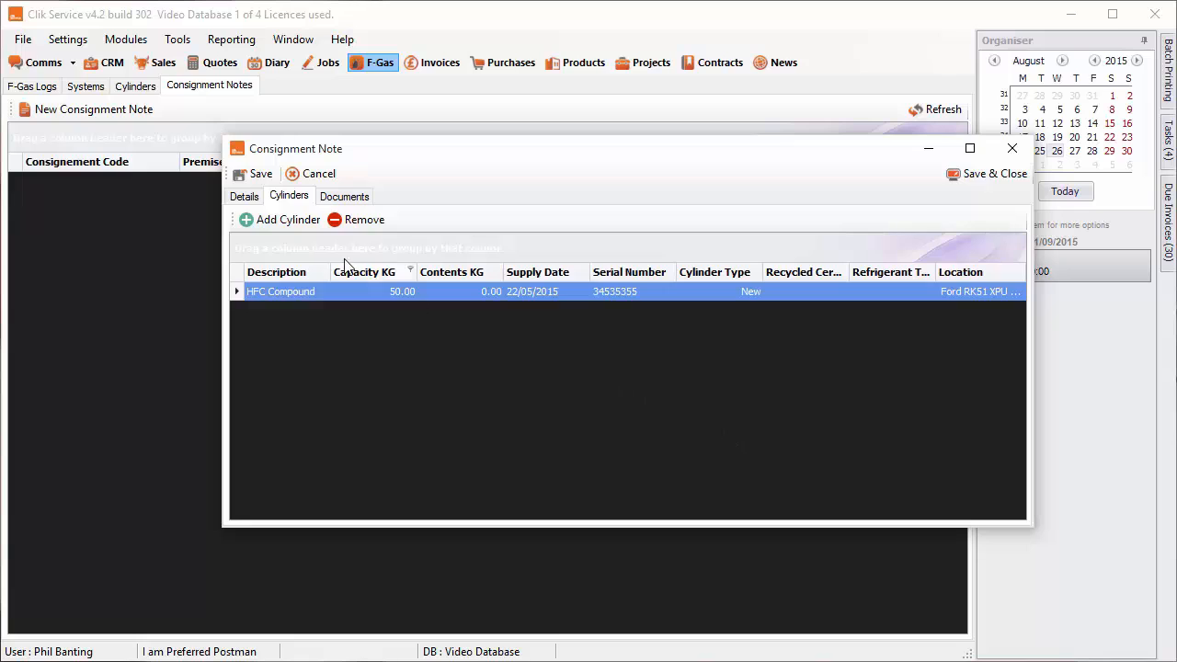
pyautogui.click(254, 198)
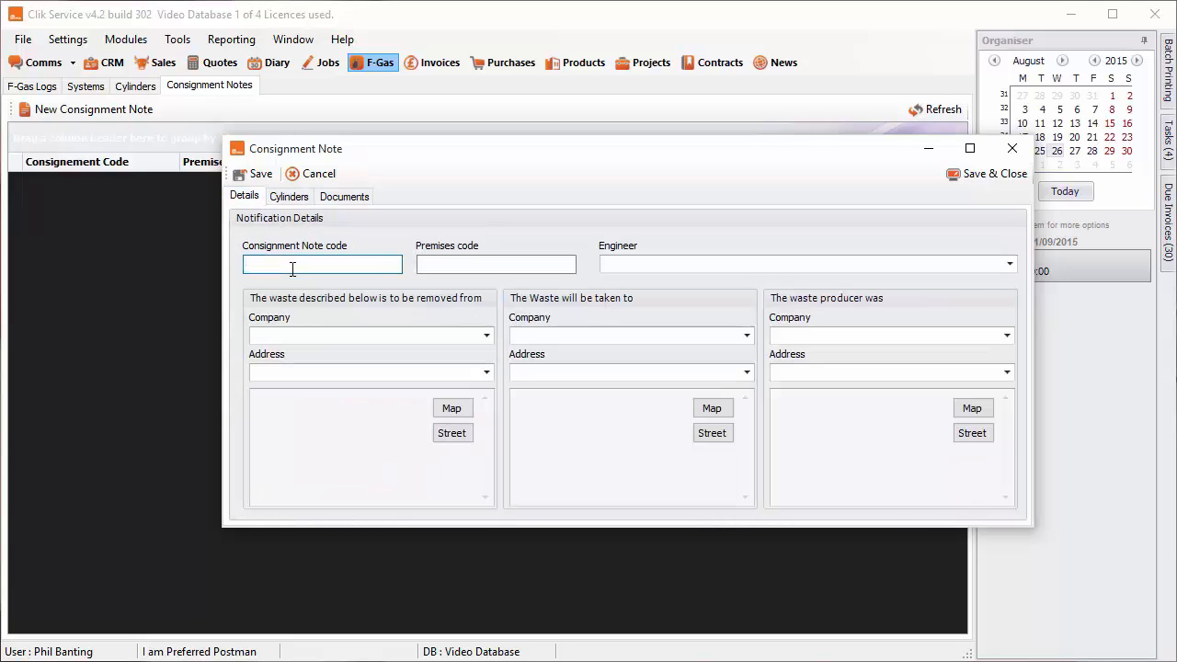
# Step: Give the consignment note the code 4545454 and set Clik Ltd at its Swindon address as where the waste is removed from
pyautogui.write('4545454')
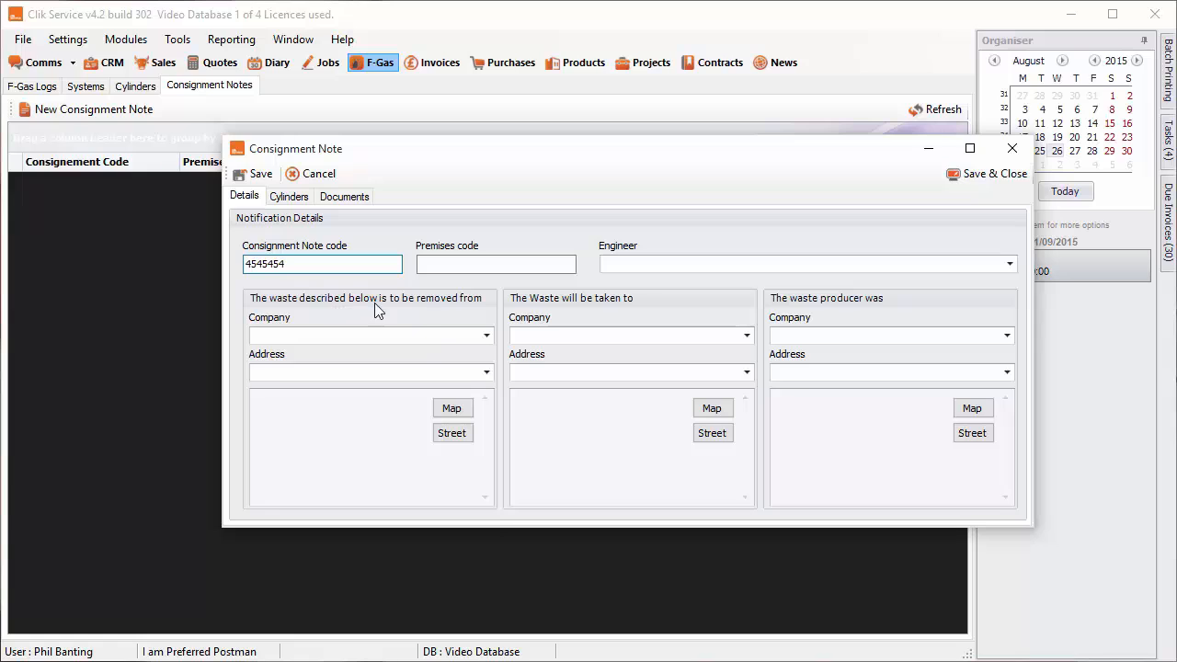
pyautogui.click(487, 336)
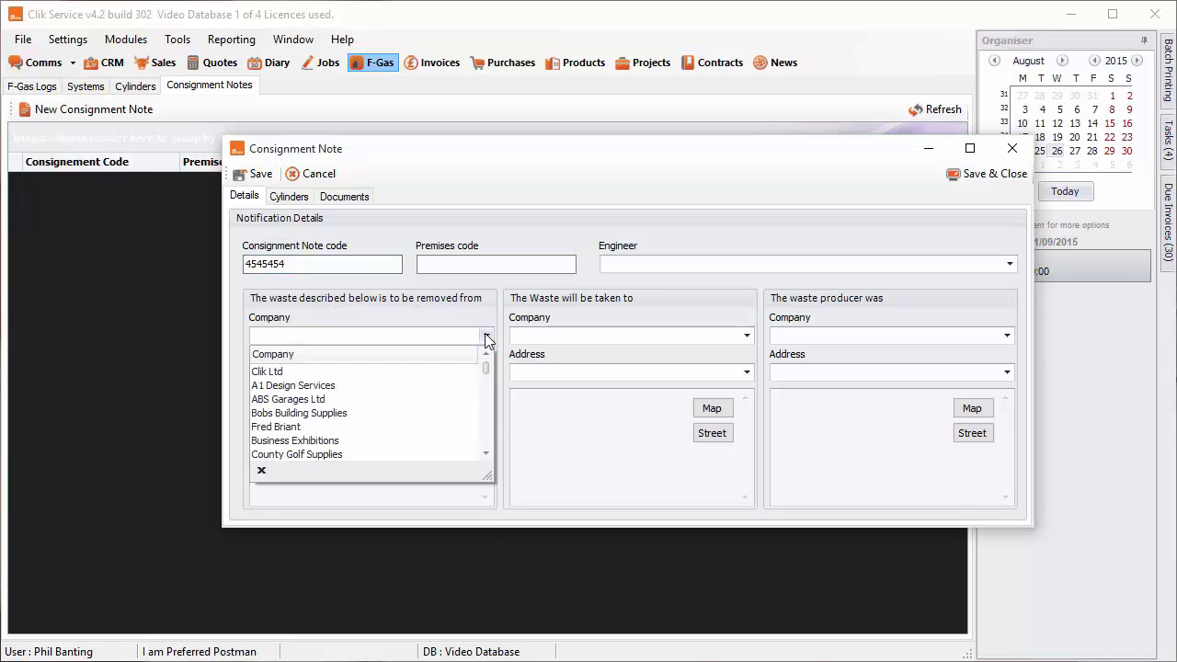
pyautogui.click(452, 372)
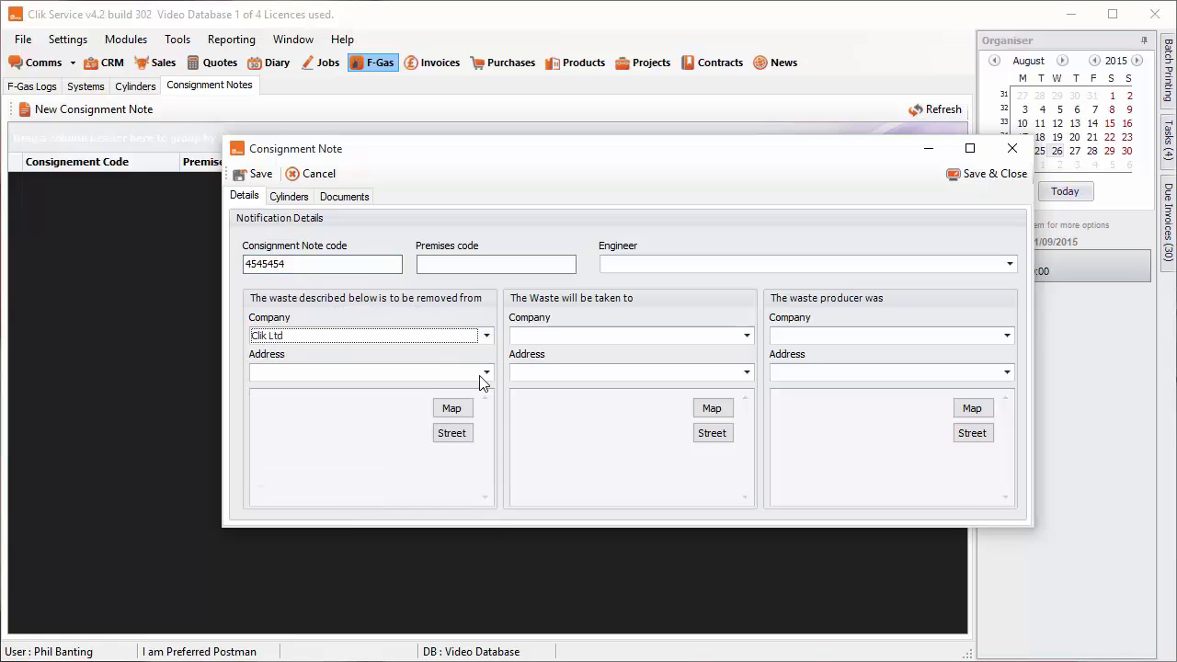
pyautogui.click(484, 375)
pyautogui.click(430, 408)
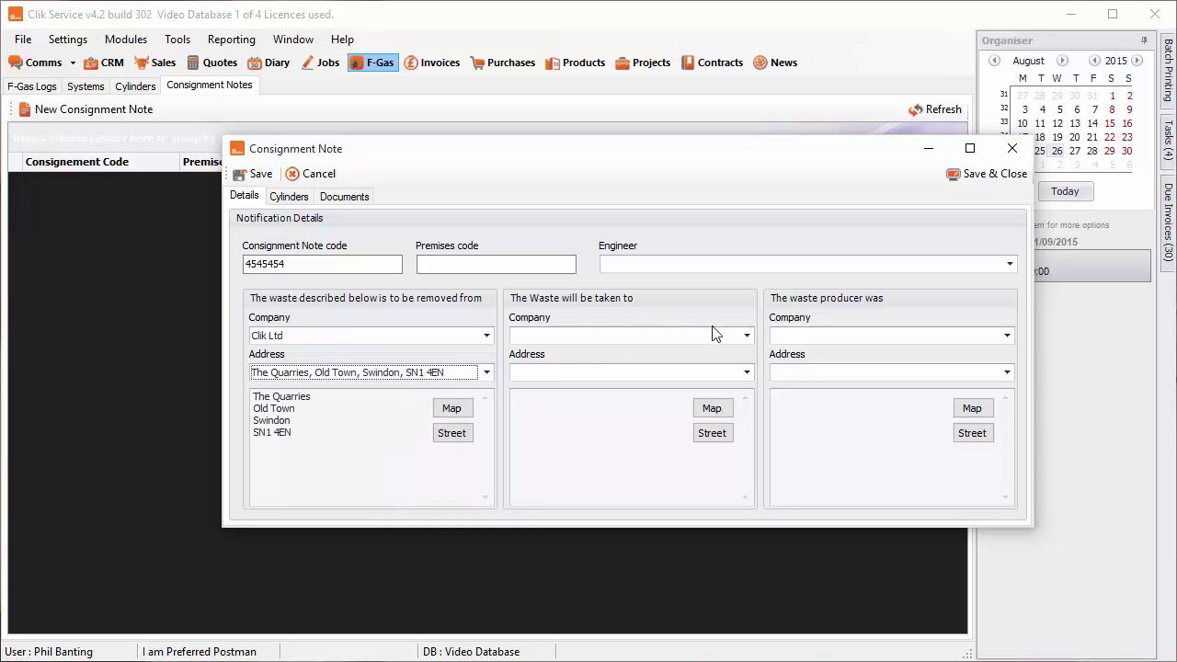
# Step: Set Mikes Insurance Services, with the second of its listed Bradford addresses, as where the waste will be taken
pyautogui.click(743, 336)
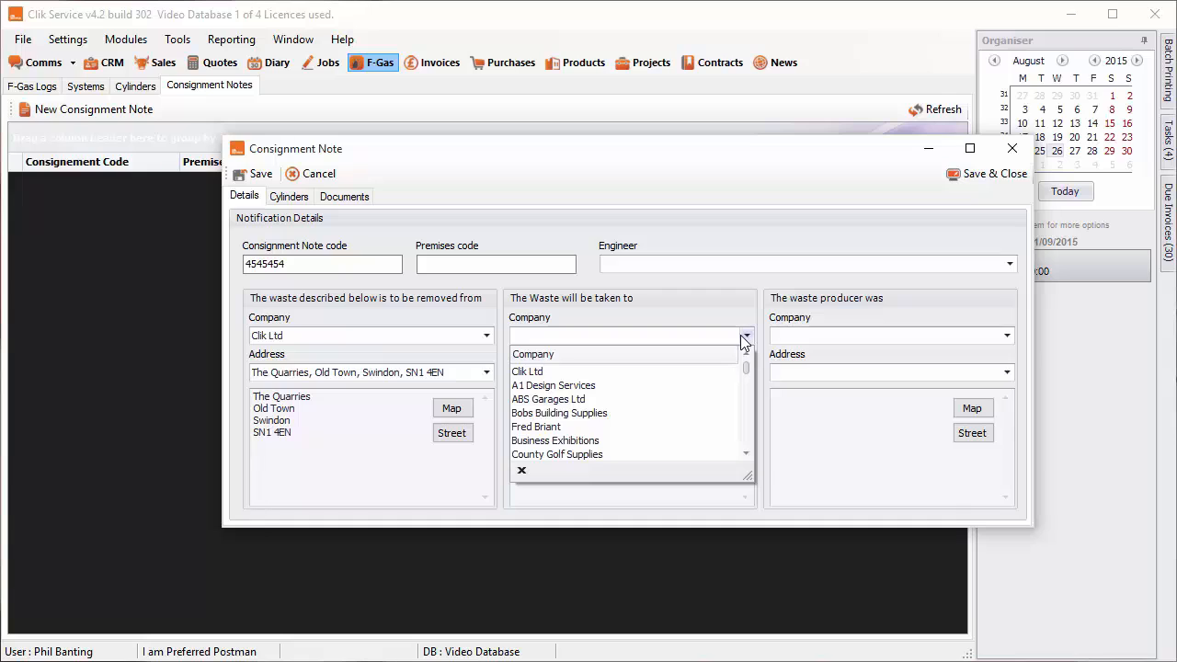
pyautogui.click(745, 389)
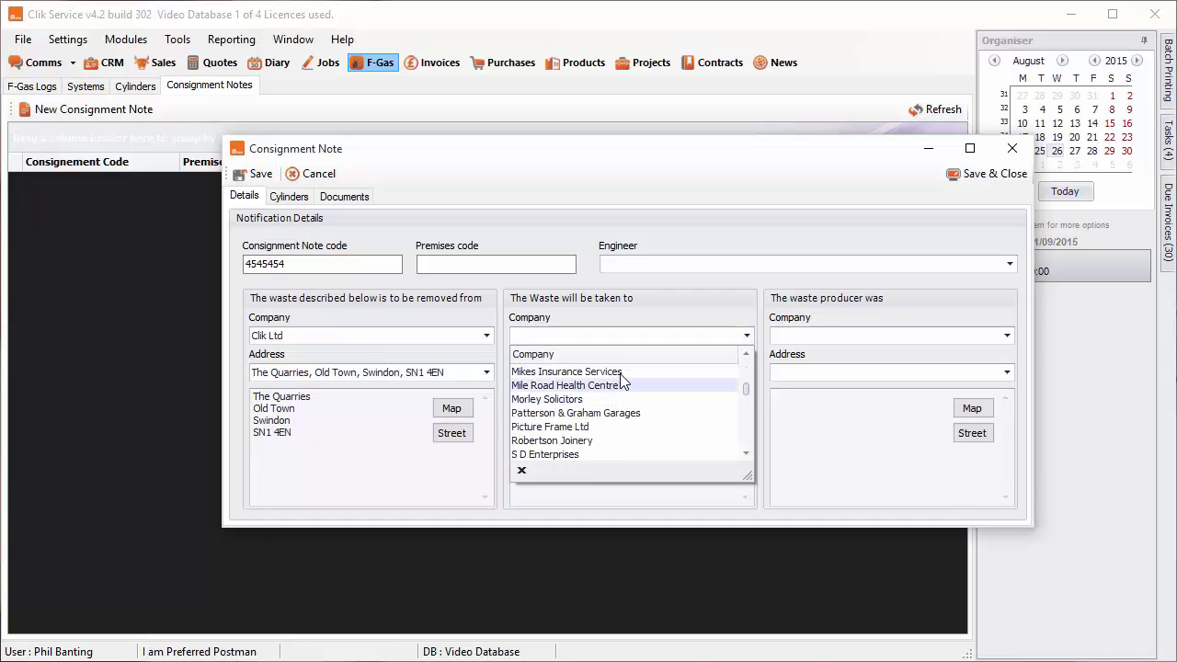
pyautogui.click(621, 373)
pyautogui.click(744, 375)
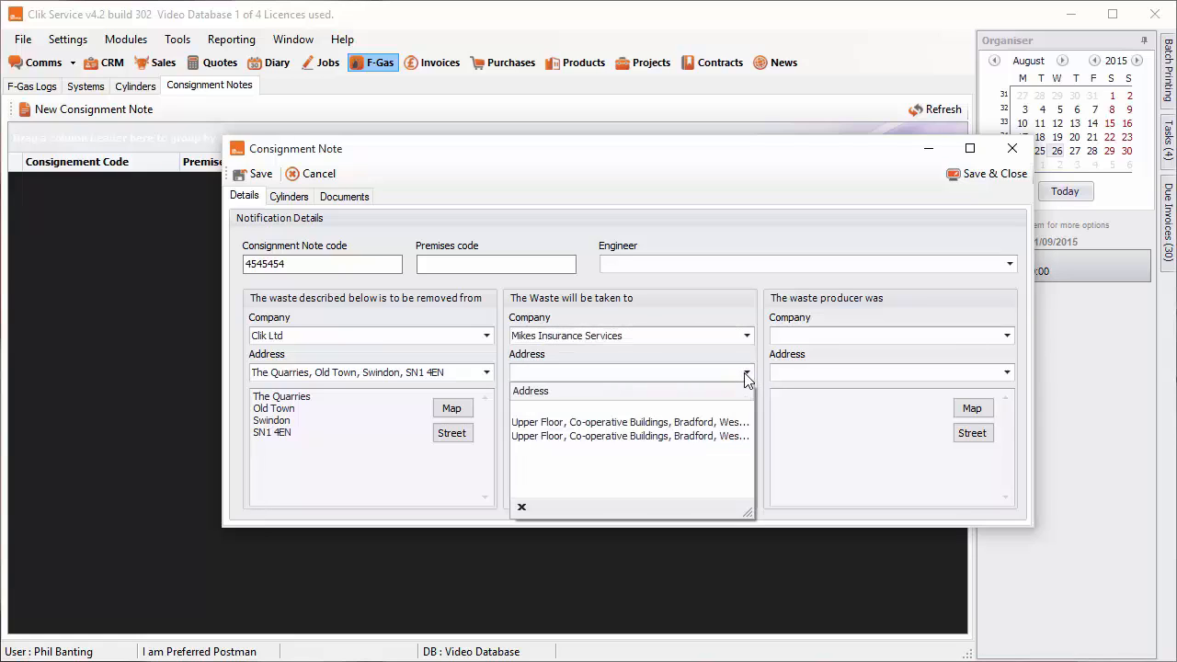
pyautogui.click(727, 436)
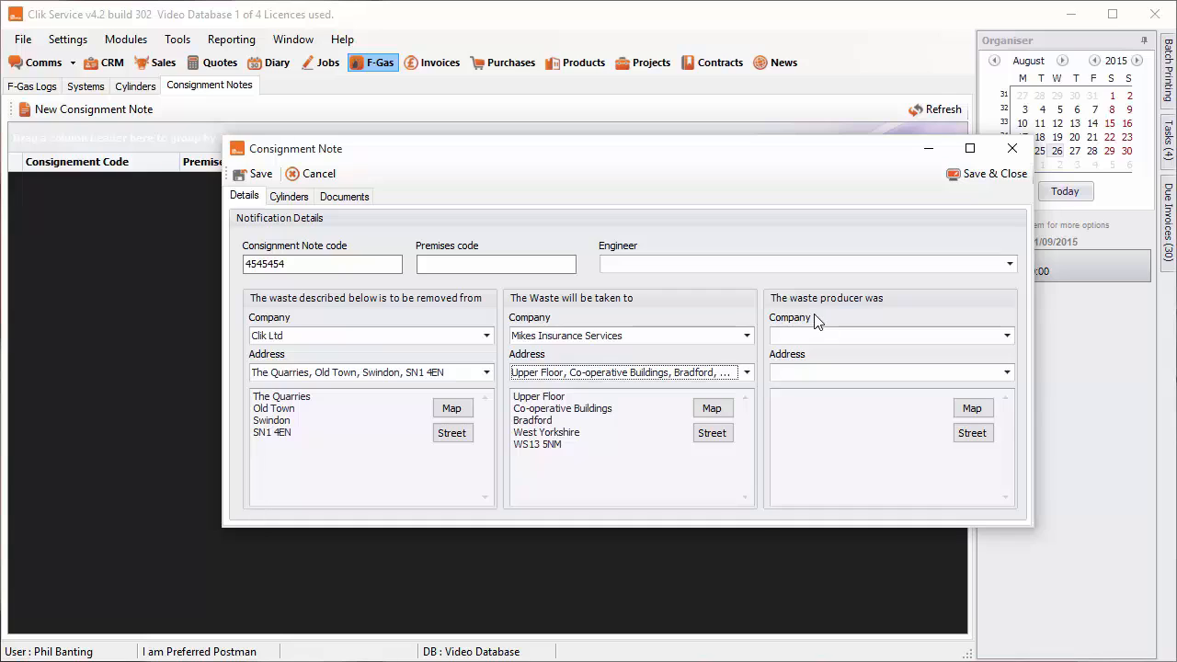
# Step: Set Clik Ltd at its Swindon address as the waste producer on the consignment note
pyautogui.click(1005, 337)
pyautogui.click(930, 371)
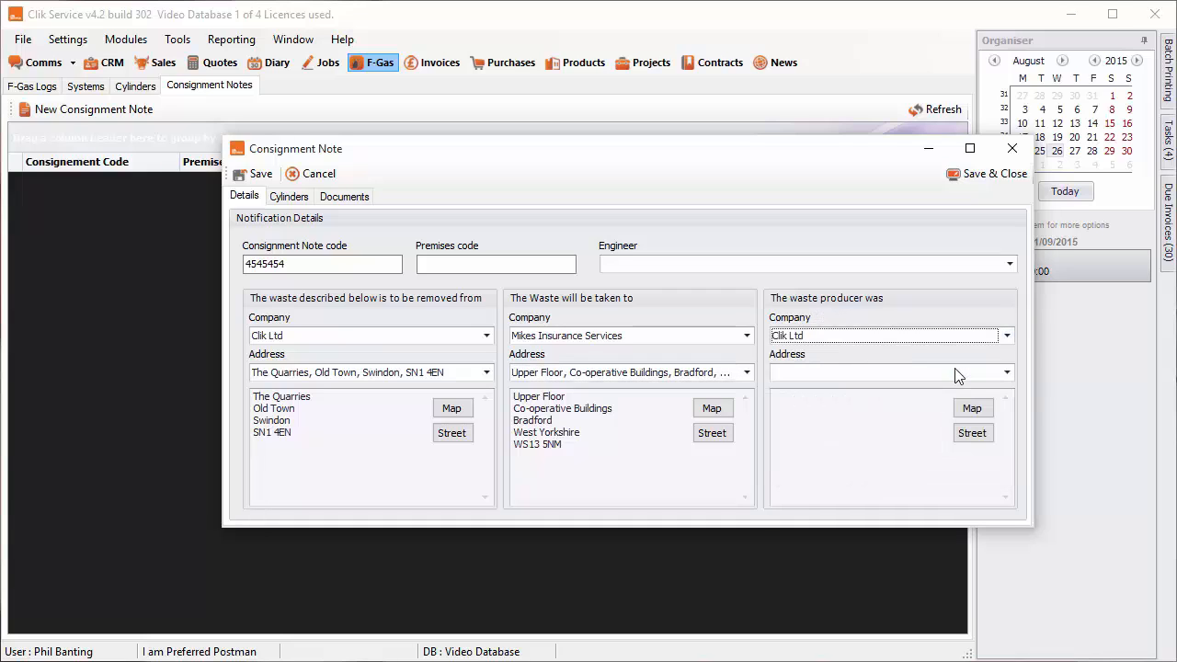
pyautogui.click(1006, 374)
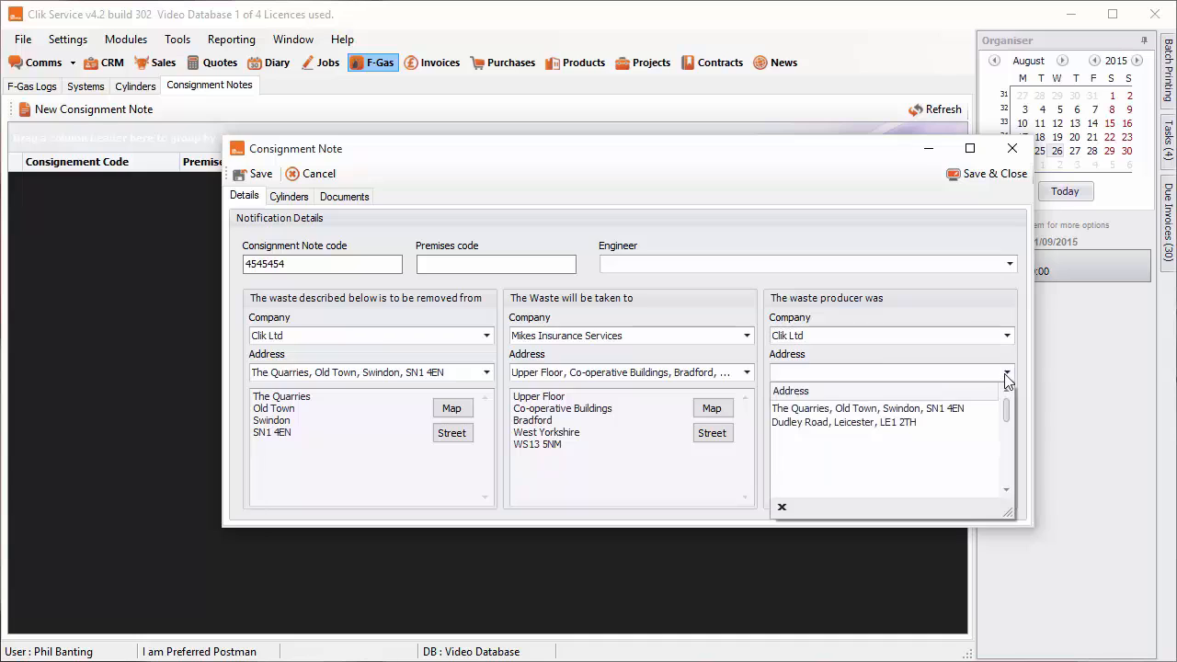
pyautogui.click(960, 409)
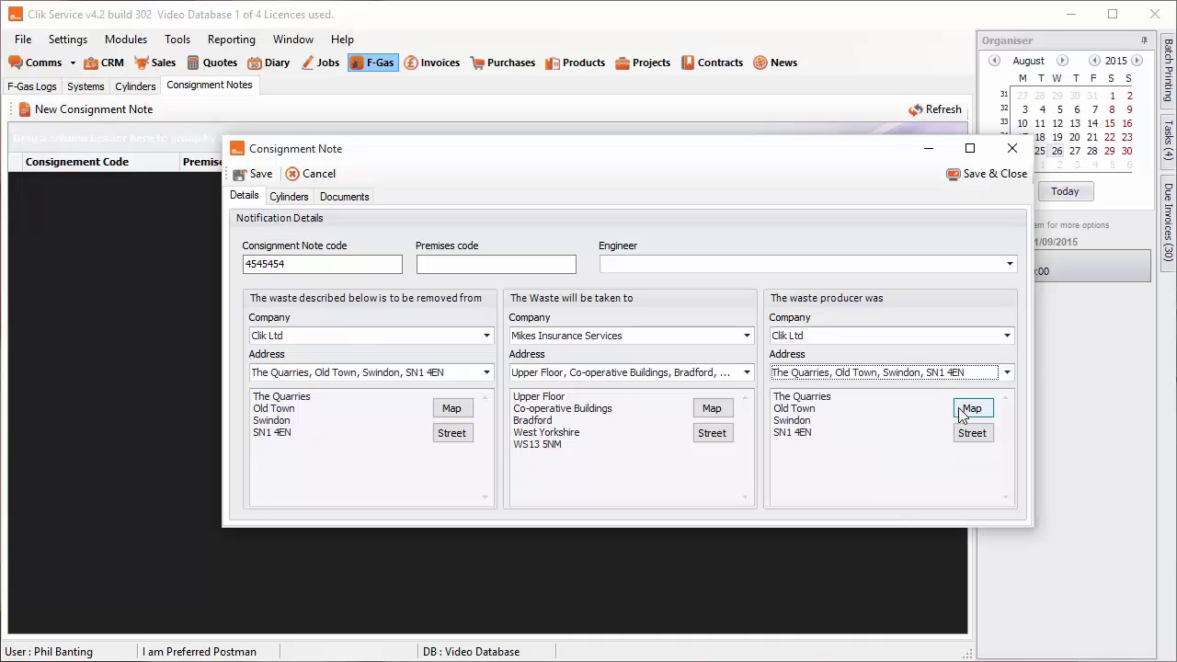
# Step: Save and close the consignment note, and go back to the F-Gas logs list
pyautogui.click(959, 175)
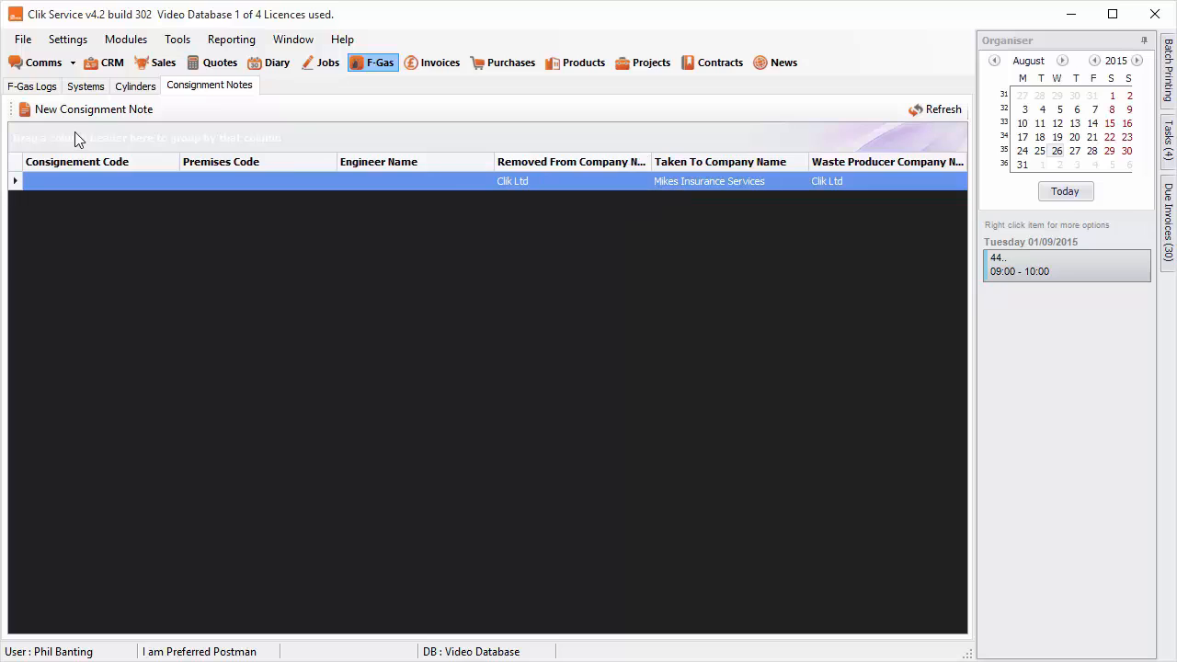
pyautogui.click(31, 86)
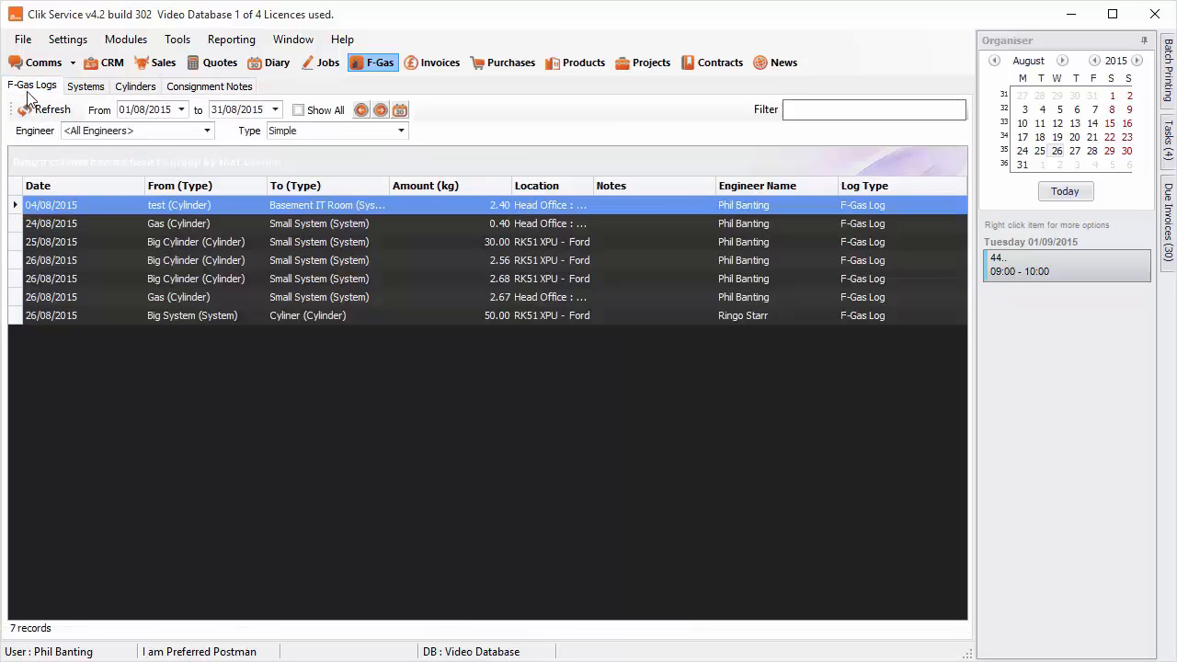